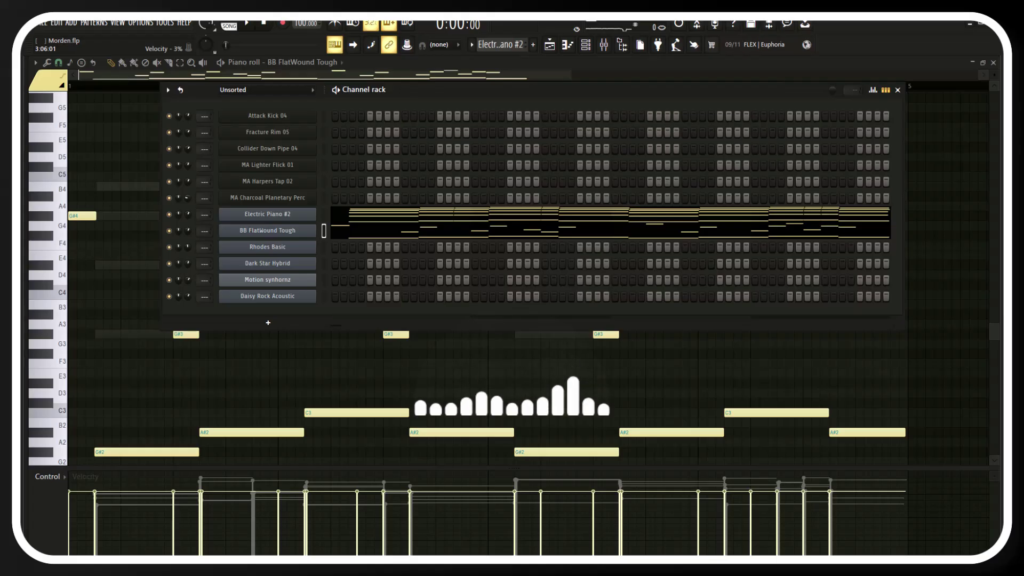
# Step: Switch to Word to view the course outline in the AFRO MUSIC CLASS document, and return to FL Studio
pyautogui.click(483, 567)
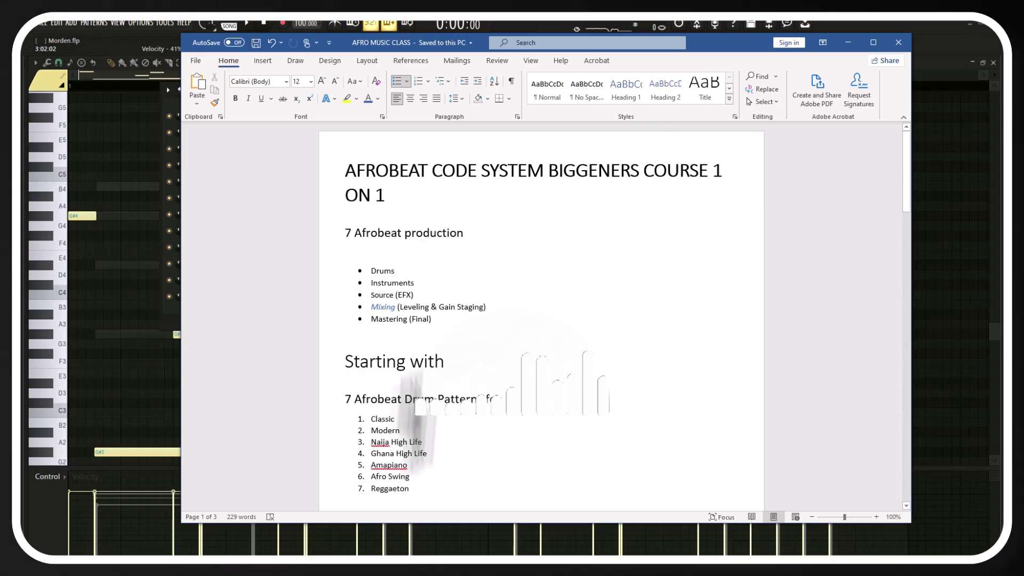
pyautogui.click(848, 43)
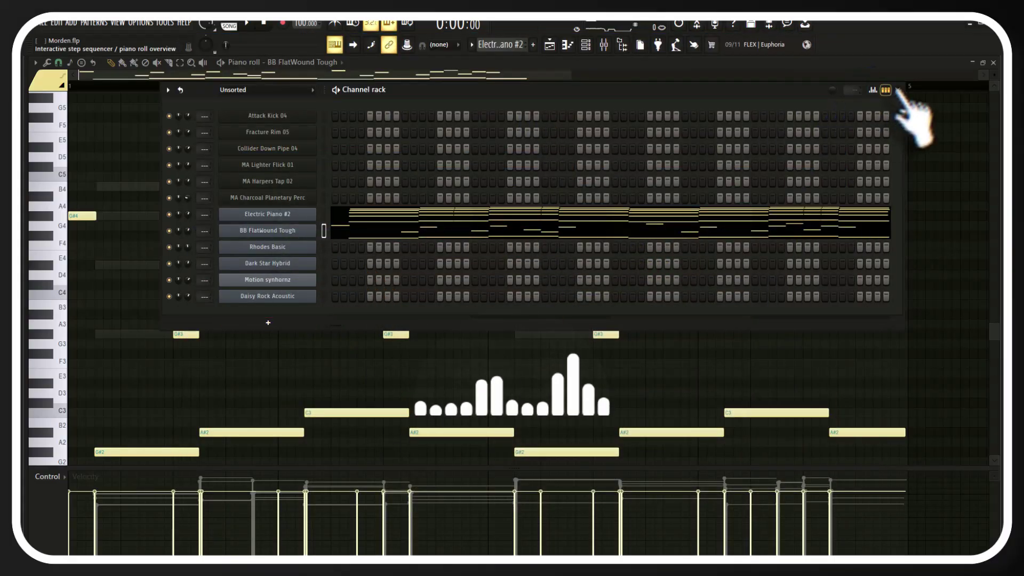
# Step: Split the Electric Piano #2 pattern by channel in the playlist, separating the Electric Piano #2 and BB FlatWound Tough parts
pyautogui.click(552, 49)
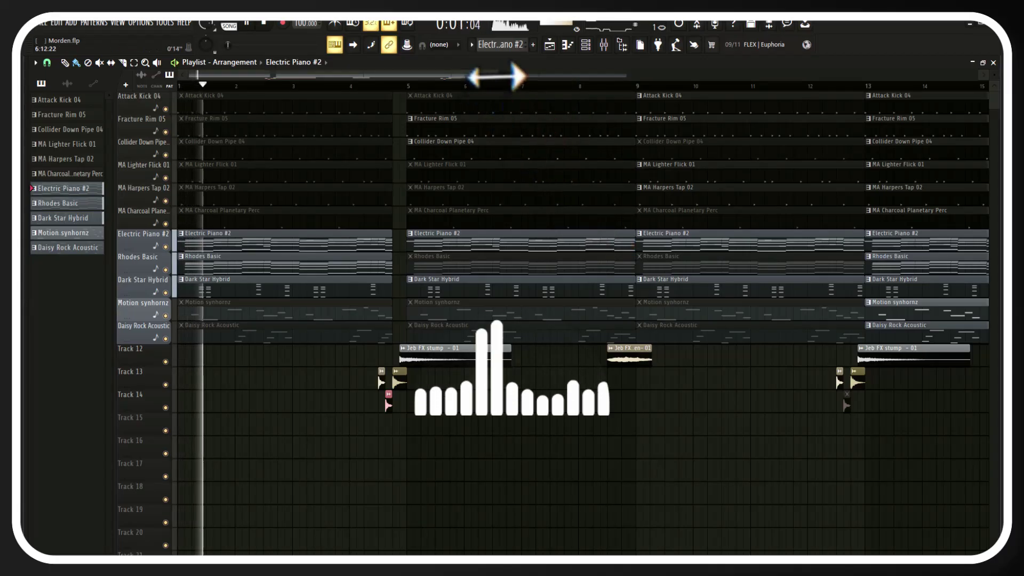
pyautogui.moveTo(496, 74); pyautogui.dragTo(736, 91)
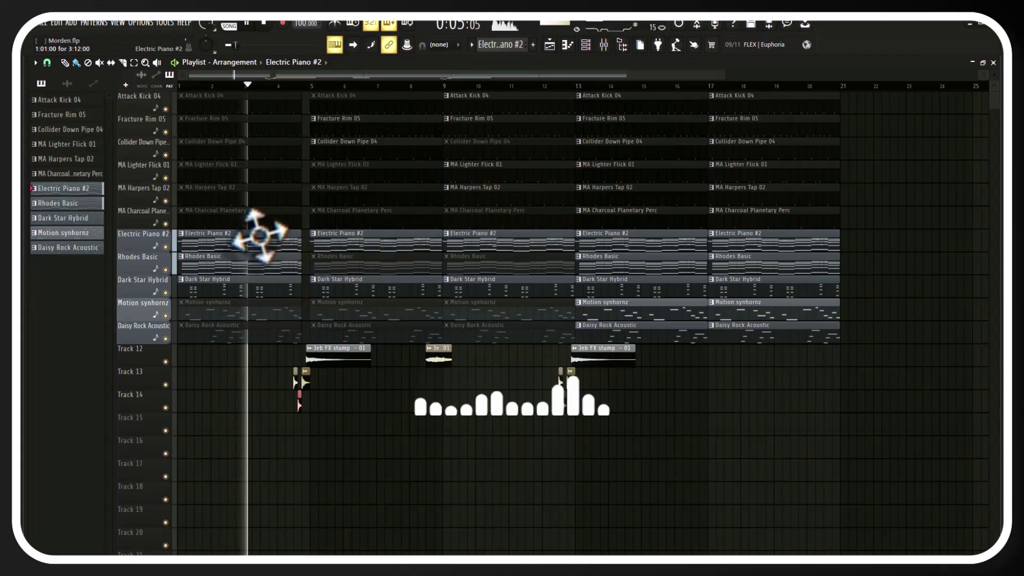
pyautogui.press('space')
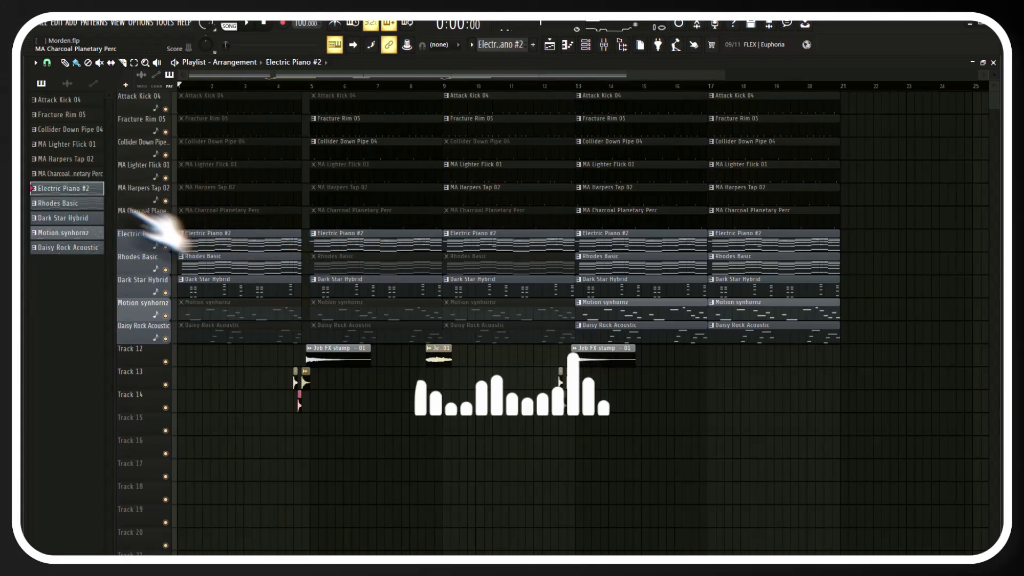
pyautogui.rightClick(72, 189)
pyautogui.click(107, 365)
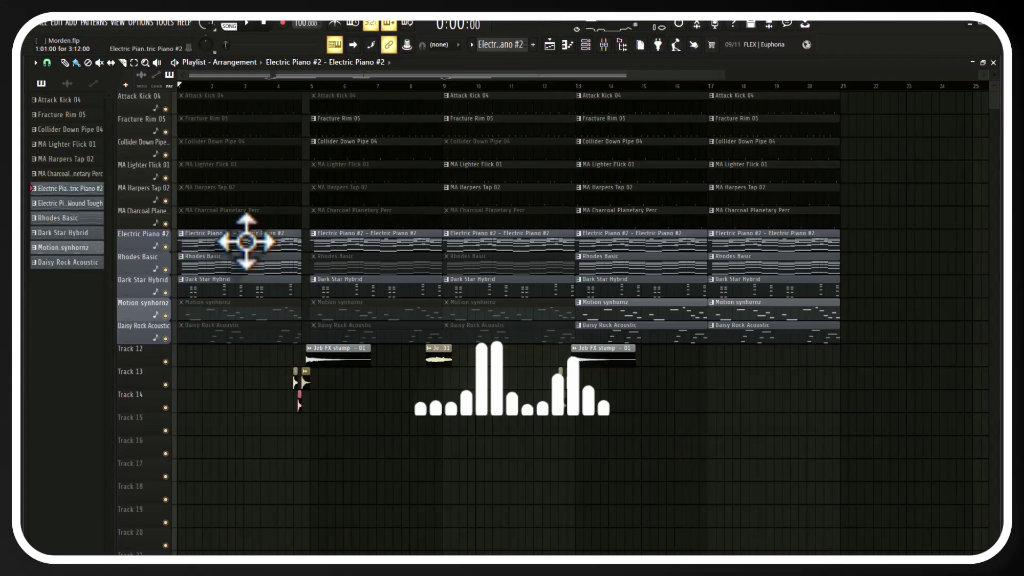
# Step: Move all five Electric Piano #2 chord clips from the Electric Piano #2 track down to Track 15
pyautogui.moveTo(246, 241); pyautogui.dragTo(233, 369)
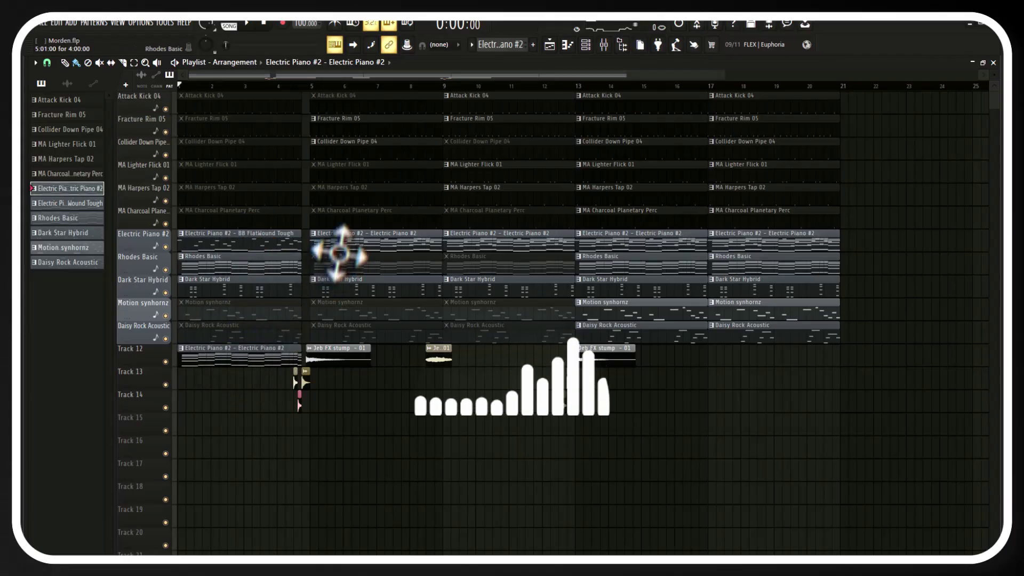
pyautogui.moveTo(365, 245); pyautogui.dragTo(361, 407)
pyautogui.moveTo(476, 238); pyautogui.dragTo(497, 337)
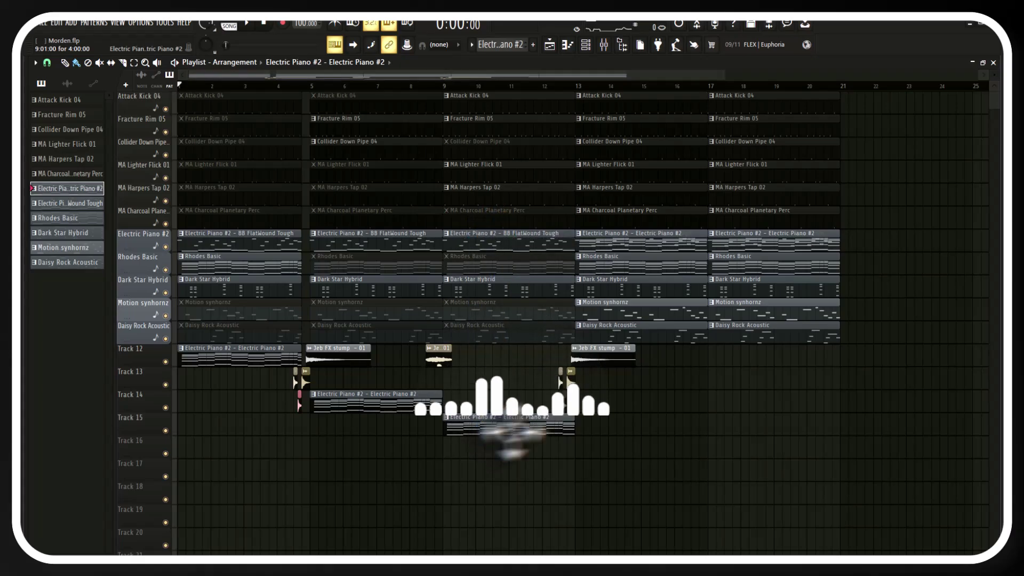
pyautogui.moveTo(635, 242); pyautogui.dragTo(647, 436)
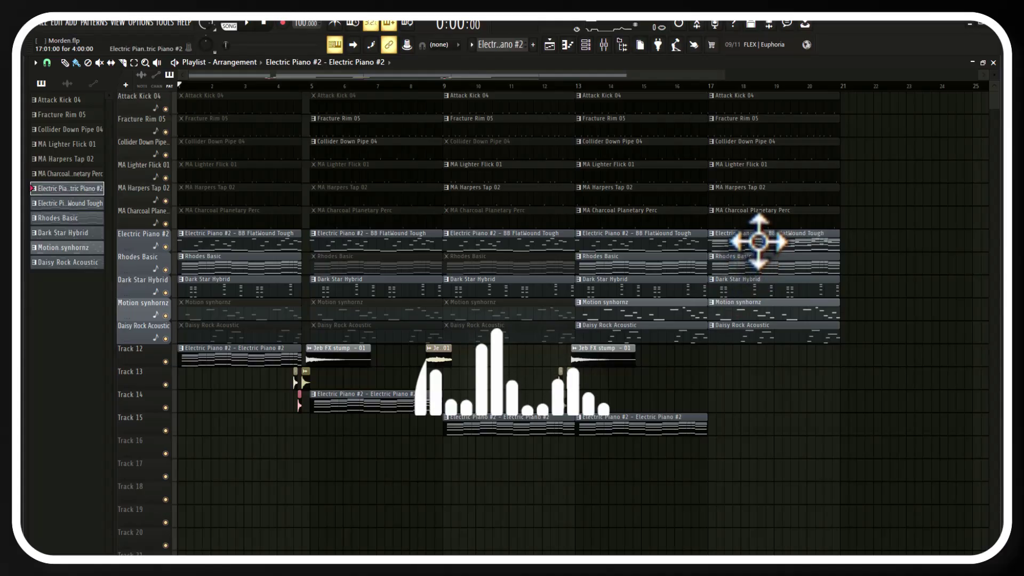
pyautogui.moveTo(754, 237); pyautogui.dragTo(754, 427)
pyautogui.moveTo(363, 399); pyautogui.dragTo(366, 430)
pyautogui.moveTo(259, 360); pyautogui.dragTo(267, 429)
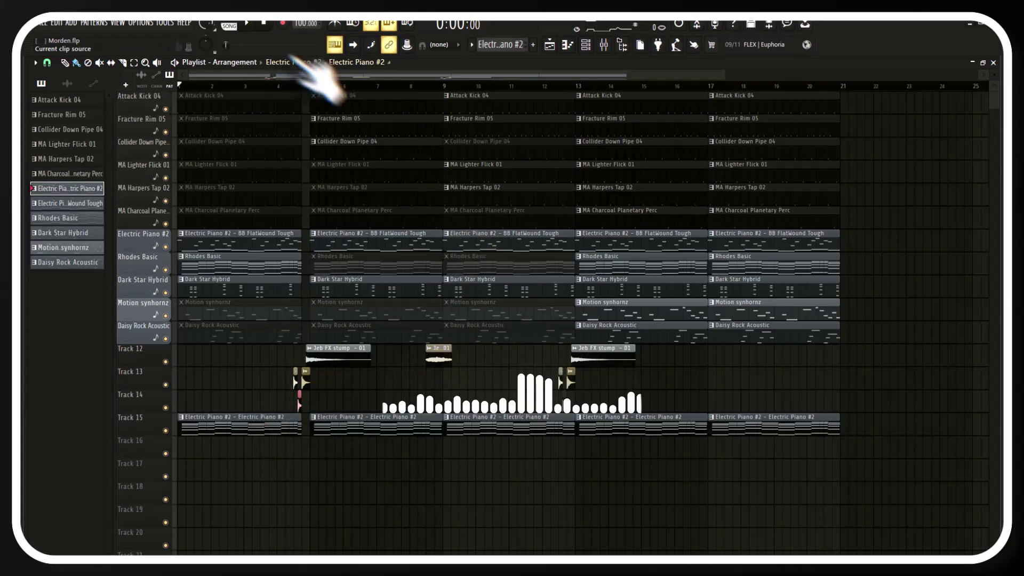
# Step: Play the arrangement, comparing the first BB FlatWound Tough clip muted and unmuted, and mute the one at bar 5
pyautogui.click(246, 22)
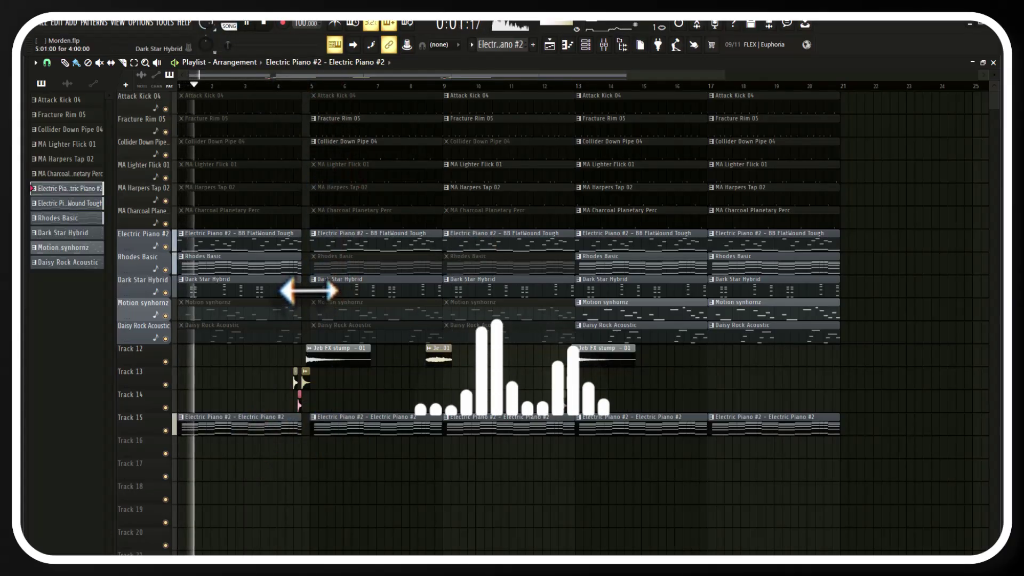
pyautogui.click(99, 62)
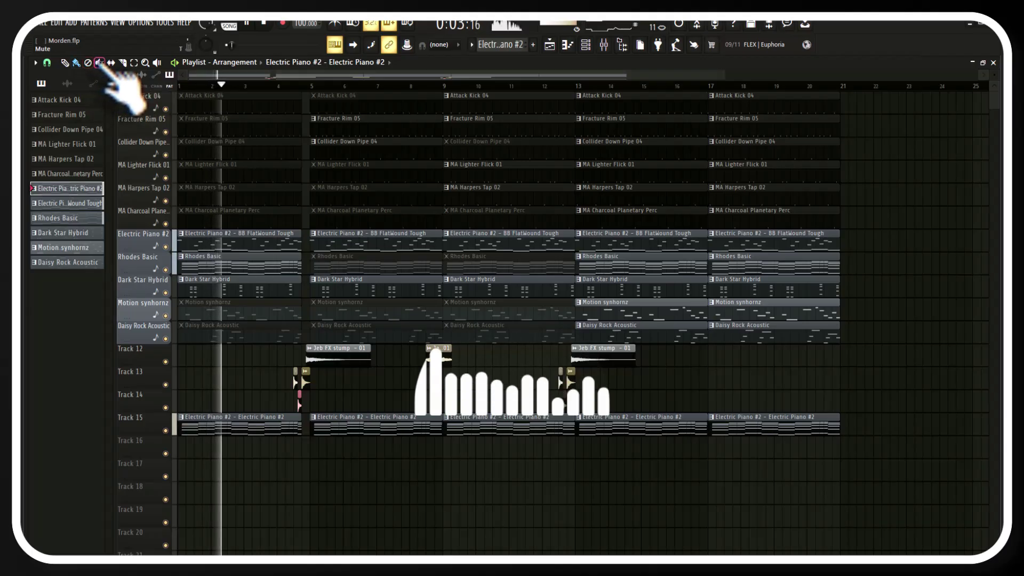
pyautogui.press('space')
pyautogui.click(219, 236)
pyautogui.press('space')
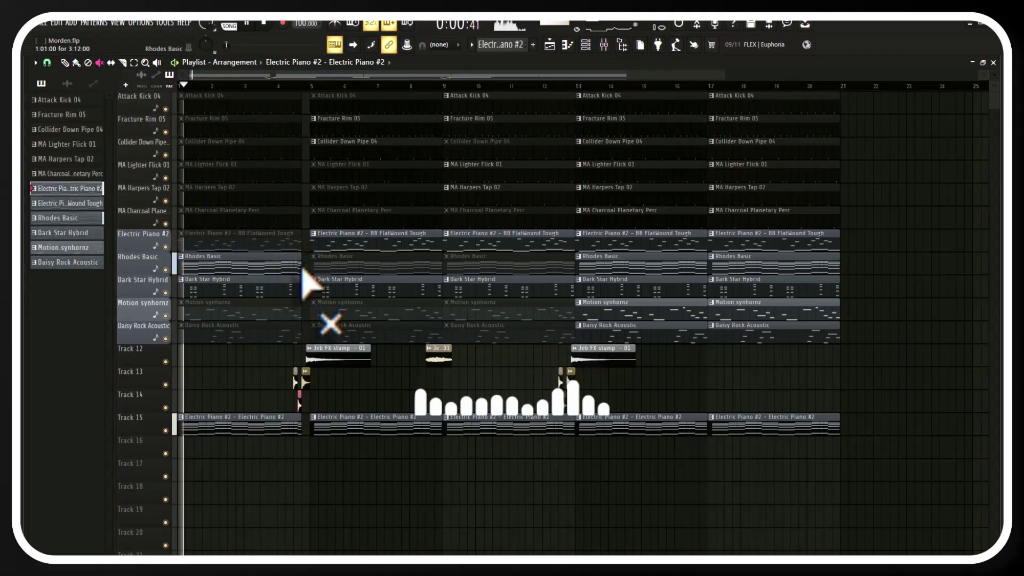
pyautogui.click(277, 245)
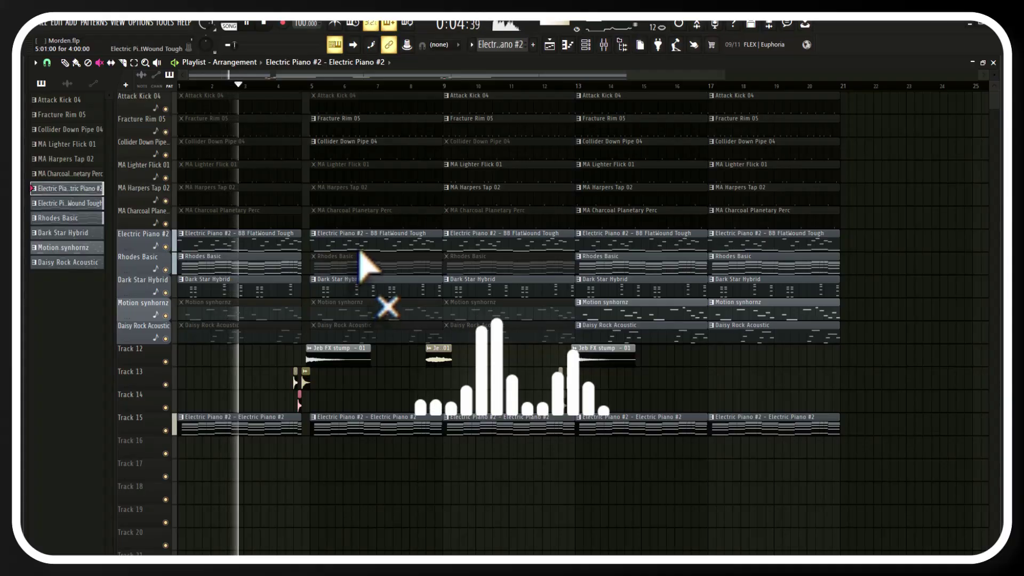
pyautogui.click(403, 247)
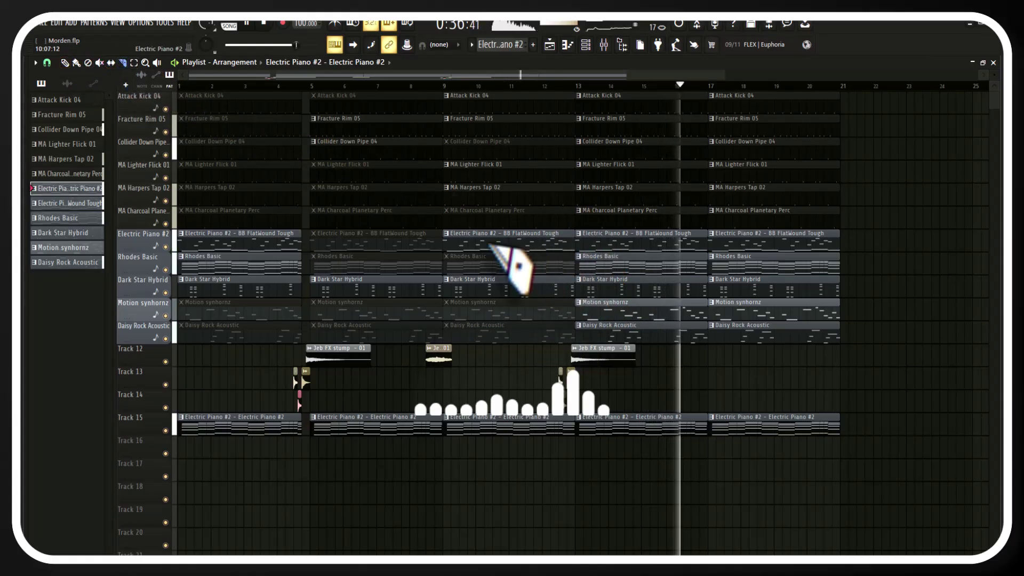
pyautogui.press('space')
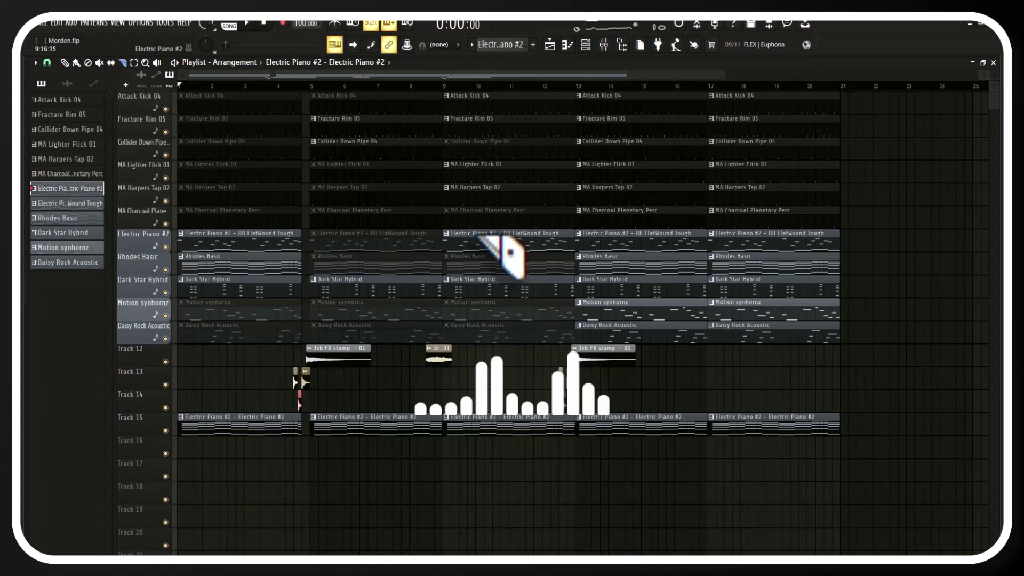
# Step: Slice the BB FlatWound Tough clip at bar 9 into four one-bar pieces and mute the second and fourth
pyautogui.click(475, 239)
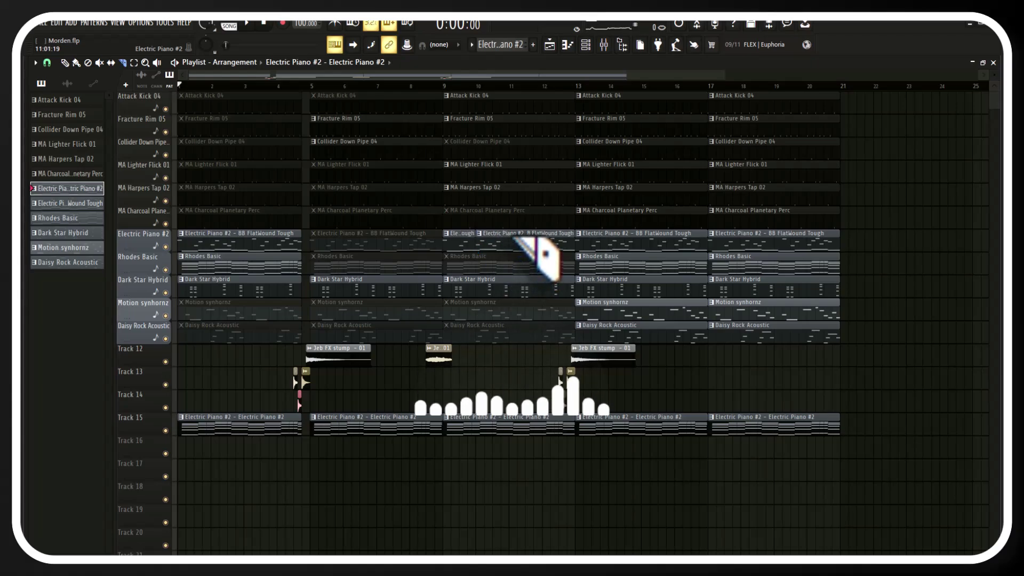
pyautogui.click(509, 242)
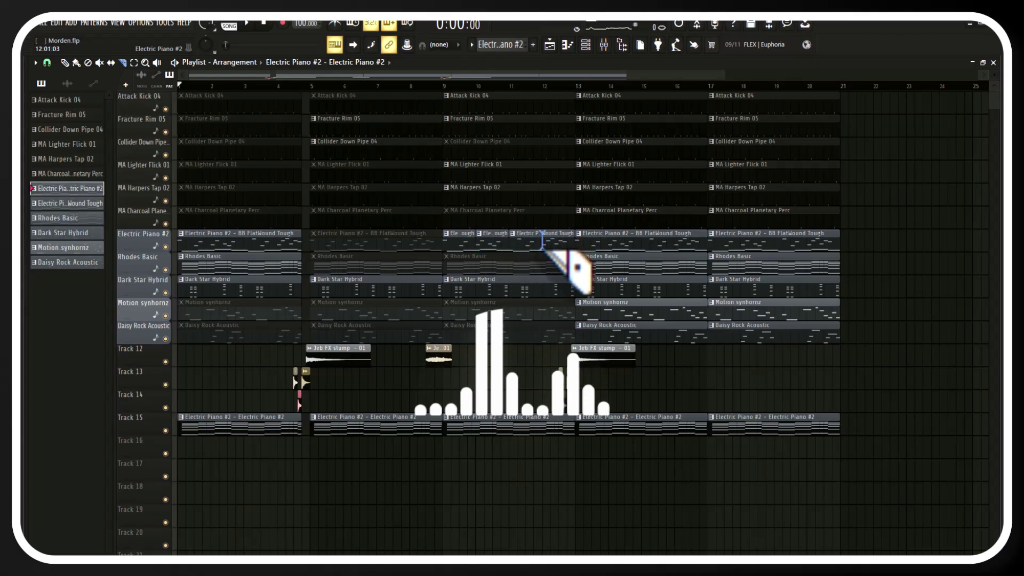
pyautogui.click(541, 240)
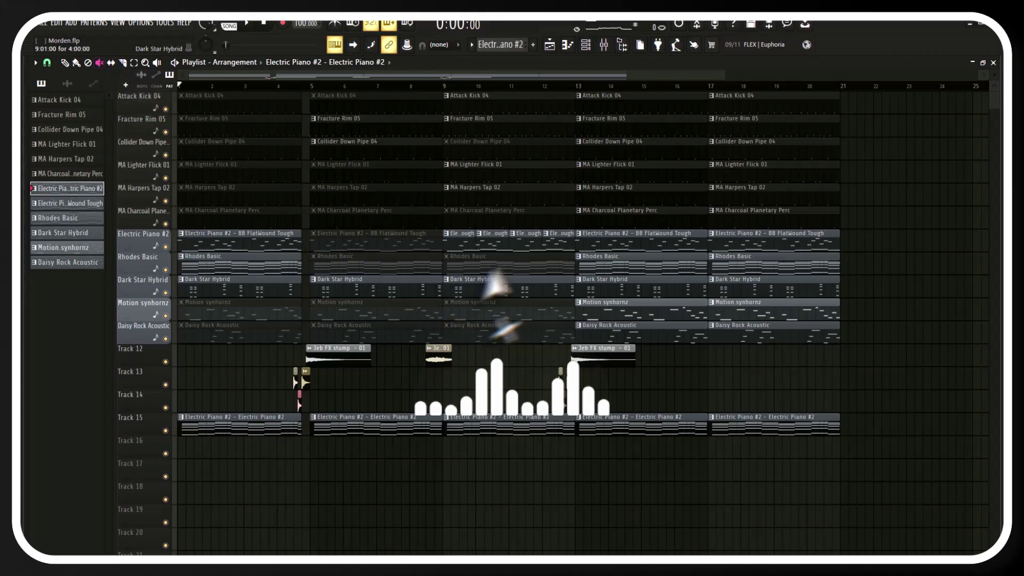
pyautogui.click(489, 241)
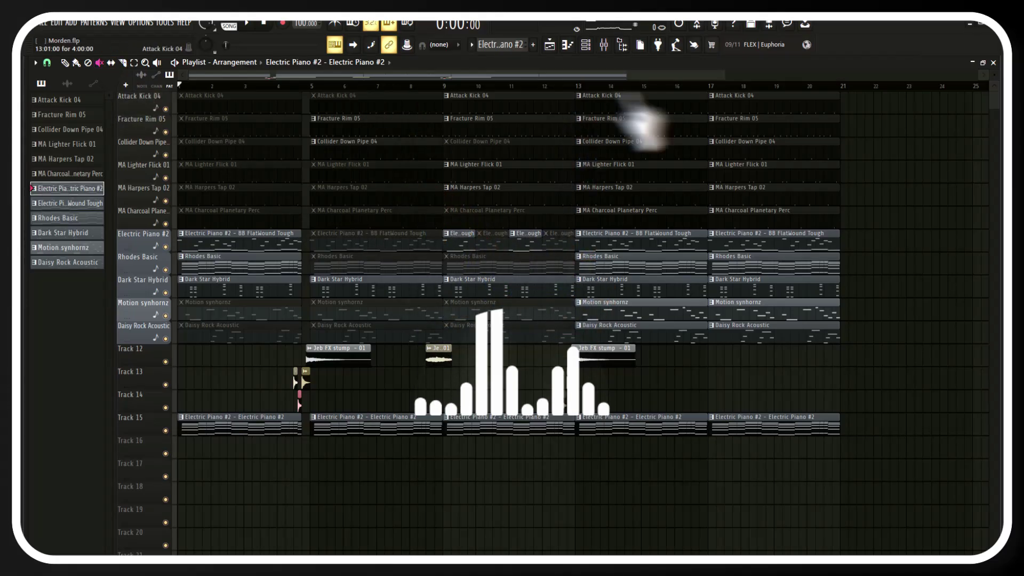
# Step: Link the twelve channels to mixer tracks 1 to 12 and bring the mixer into view
pyautogui.moveTo(579, 94); pyautogui.dragTo(833, 425)
pyautogui.press('F6')
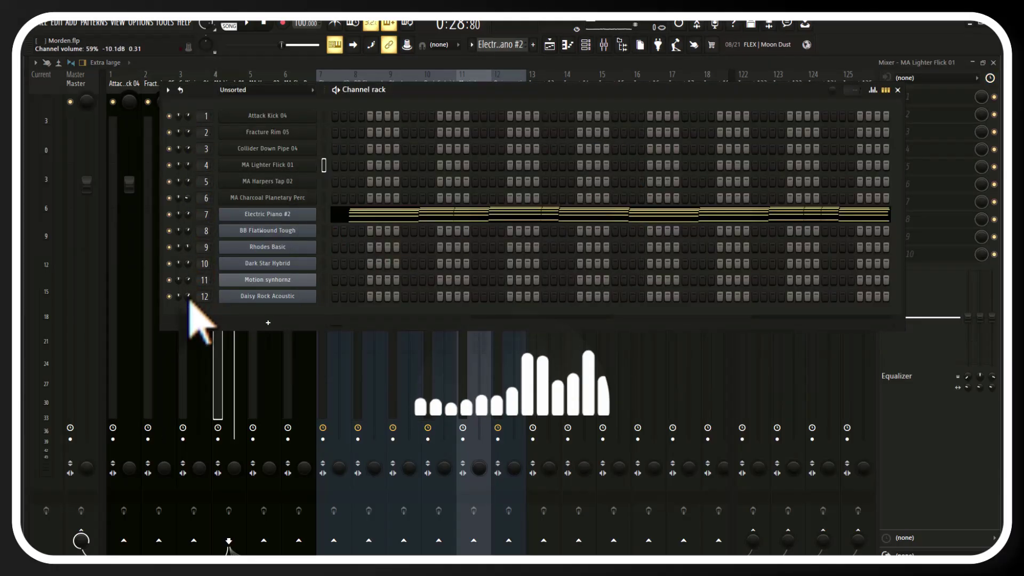
pyautogui.press('F6')
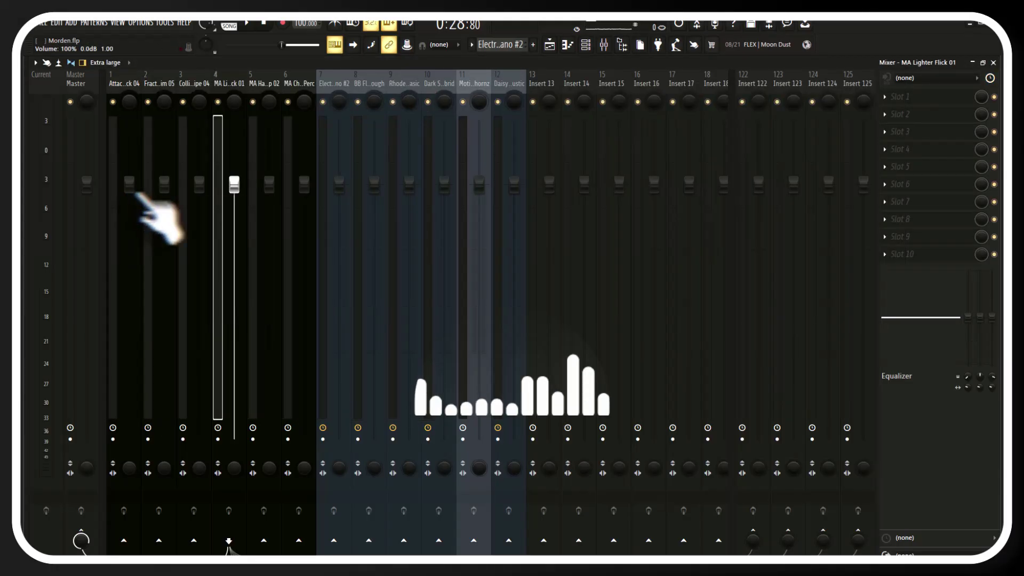
# Step: Turn up the stereo separation setting on the Attack Kick 04 and Master mixer tracks
pyautogui.press('space')
pyautogui.press('space')
pyautogui.moveTo(130, 469); pyautogui.dragTo(129, 416)
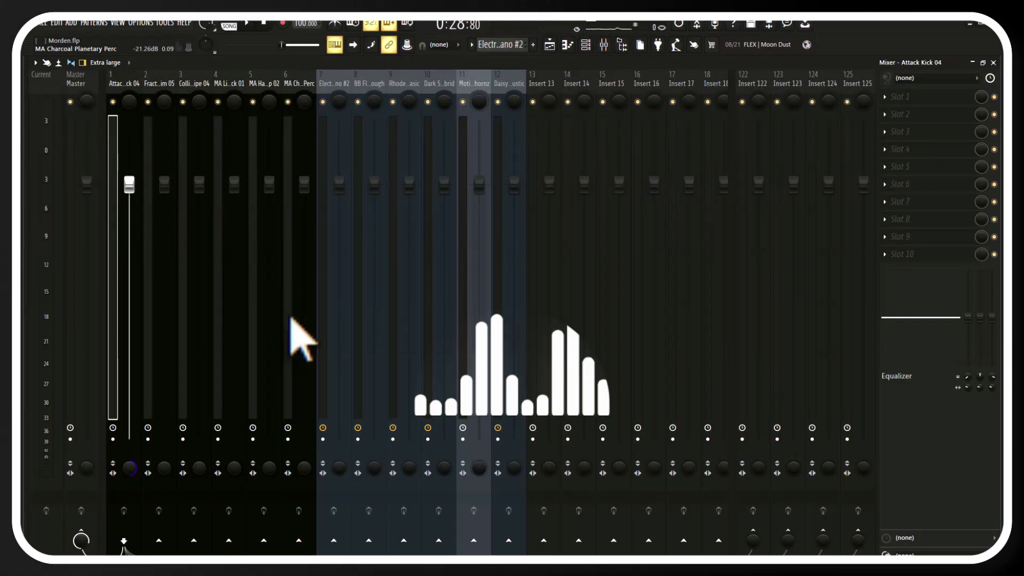
pyautogui.moveTo(87, 469); pyautogui.dragTo(87, 416)
pyautogui.click(126, 240)
pyautogui.press('space')
pyautogui.press('space')
# Step: Route the six drum mixer tracks, Attack Kick 04 through MA Charcoal Planetary Perc, only to Insert 14
pyautogui.moveTo(160, 146); pyautogui.dragTo(299, 234)
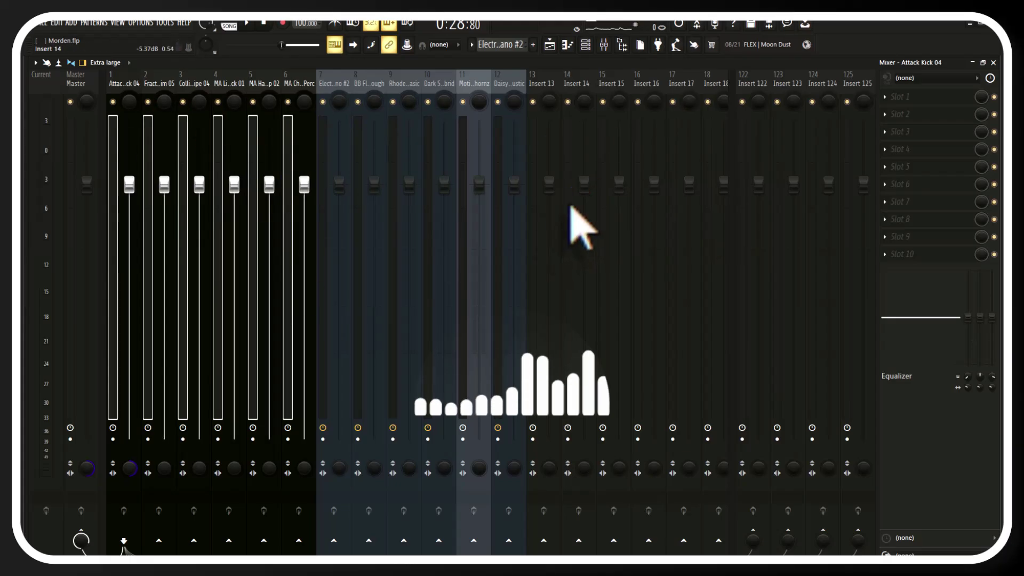
pyautogui.rightClick(571, 208)
pyautogui.moveTo(650, 213)
pyautogui.click(726, 272)
pyautogui.click(622, 274)
pyautogui.scroll(9, 576, 235)
pyautogui.scroll(-11, 576, 133)
pyautogui.scroll(16, 575, 234)
pyautogui.click(178, 207)
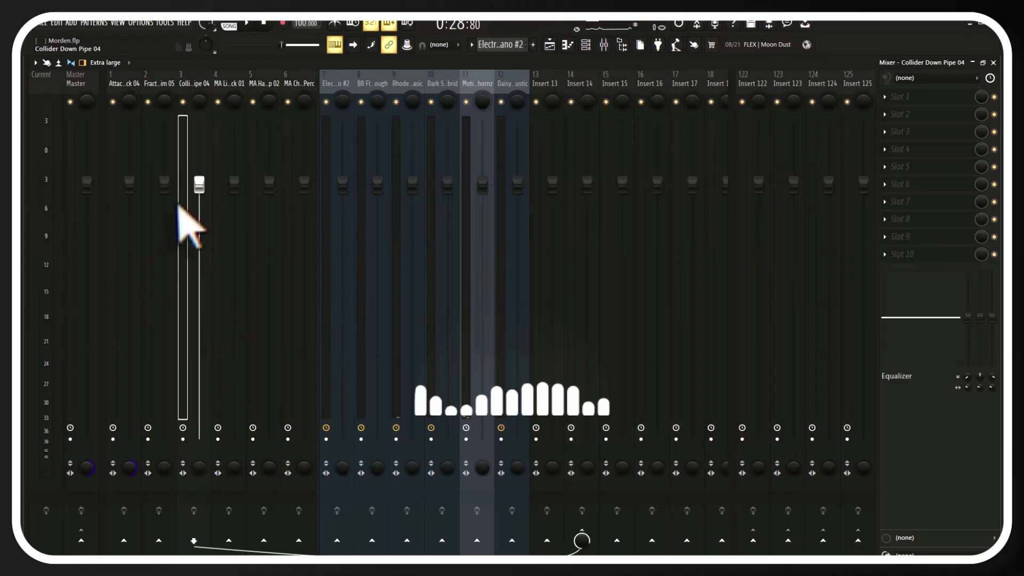
pyautogui.rightClick(582, 540)
# Step: Rename Insert 14 as DRUMXXX and give it a gold color
pyautogui.click(569, 176)
pyautogui.press('F2')
pyautogui.write('DRUMXXX')
pyautogui.click(646, 72)
pyautogui.click(823, 338)
# Step: Move the DRUMXXX mixer track to slot 7, directly after the drum tracks
pyautogui.hotkey('alt', 'Left')
pyautogui.hotkey('alt', 'Left')
pyautogui.hotkey('alt', 'Left')
pyautogui.hotkey('alt', 'Left')
pyautogui.hotkey('alt', 'Left')
pyautogui.hotkey('alt', 'Left')
pyautogui.hotkey('alt', 'Left')
# Step: Color the six drum mixer tracks pale yellow
pyautogui.moveTo(115, 203); pyautogui.dragTo(285, 192)
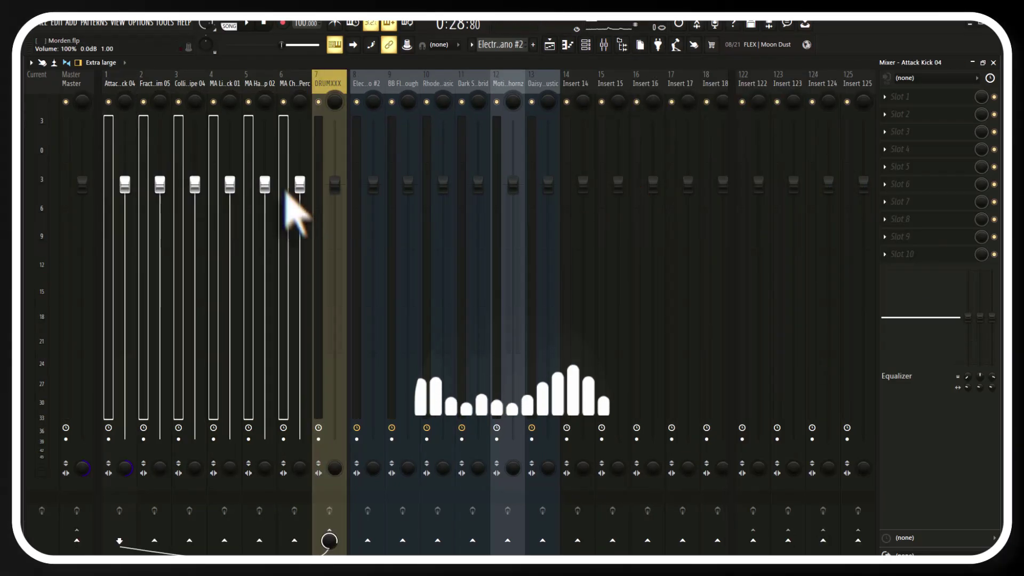
pyautogui.press('F2')
pyautogui.click(526, 344)
# Step: Route the six instrument mixer tracks, Electric Piano #2 through Daisy Rock Acoustic, only to Insert 15
pyautogui.moveTo(365, 157); pyautogui.dragTo(542, 146)
pyautogui.rightClick(616, 84)
# Step: Rename Insert 15 as INSTRMXXX with the brown color #9F3835 and move it to slot 14 beside the instrument tracks
pyautogui.click(675, 84)
pyautogui.write('INSTRMXXX')
pyautogui.click(668, 78)
pyautogui.click(852, 182)
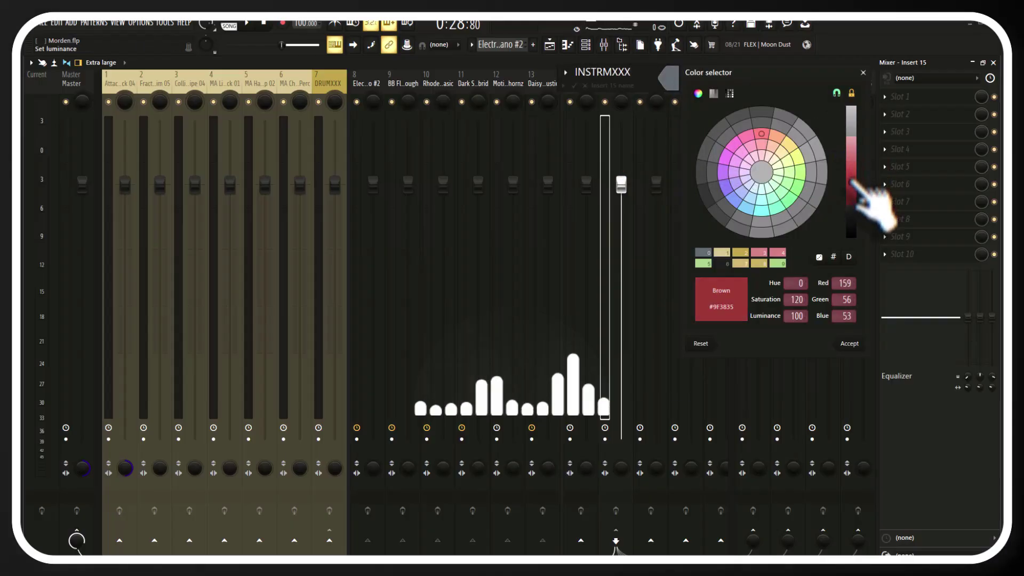
pyautogui.click(849, 344)
pyautogui.hotkey('alt', 'Left')
# Step: Color the six instrument mixer tracks, excluding INSTRMXXX, light coral #D4807D
pyautogui.moveTo(366, 160); pyautogui.dragTo(568, 192)
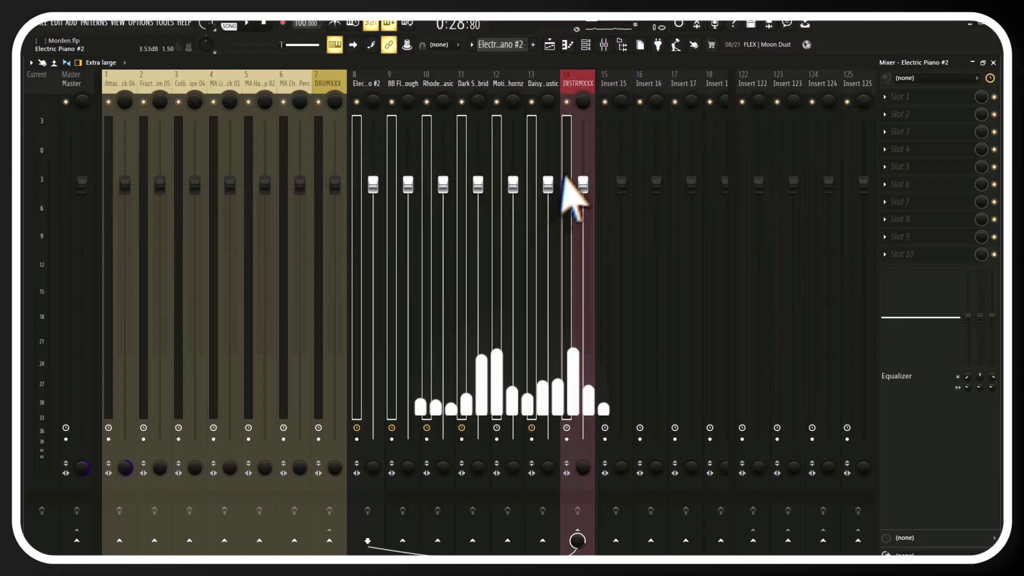
pyautogui.moveTo(567, 150); pyautogui.dragTo(531, 123)
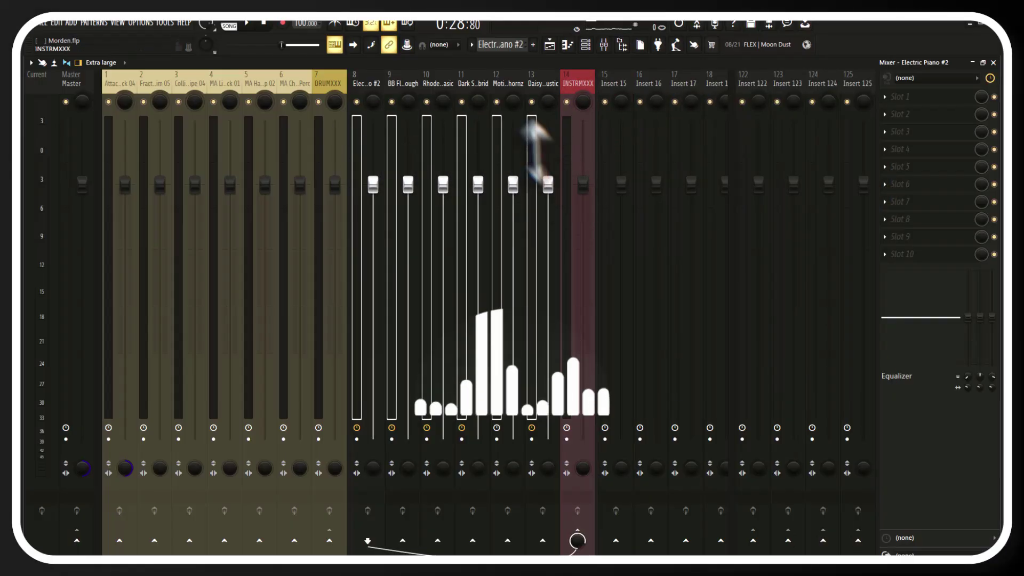
pyautogui.rightClick(529, 131)
pyautogui.click(613, 118)
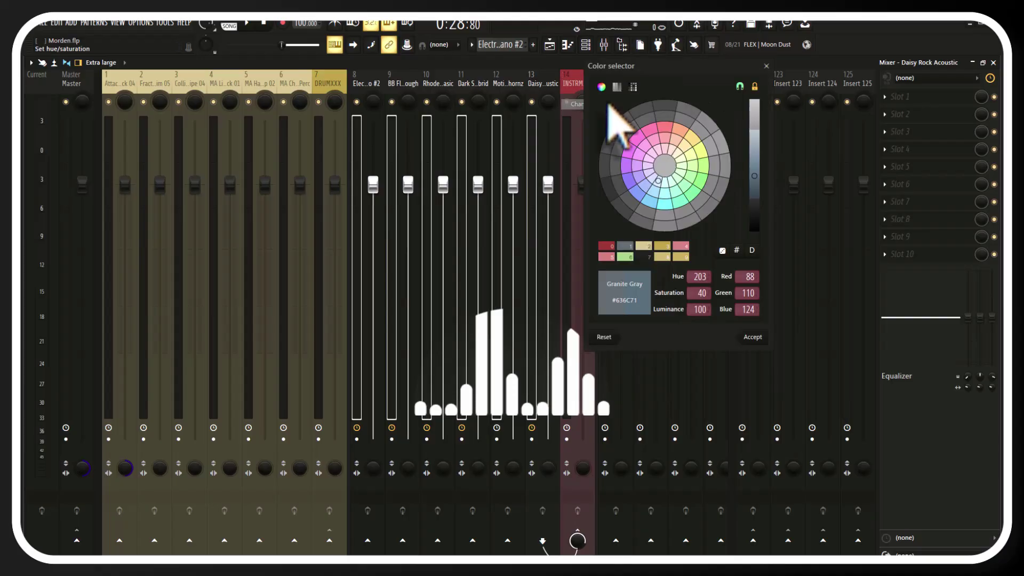
pyautogui.click(664, 127)
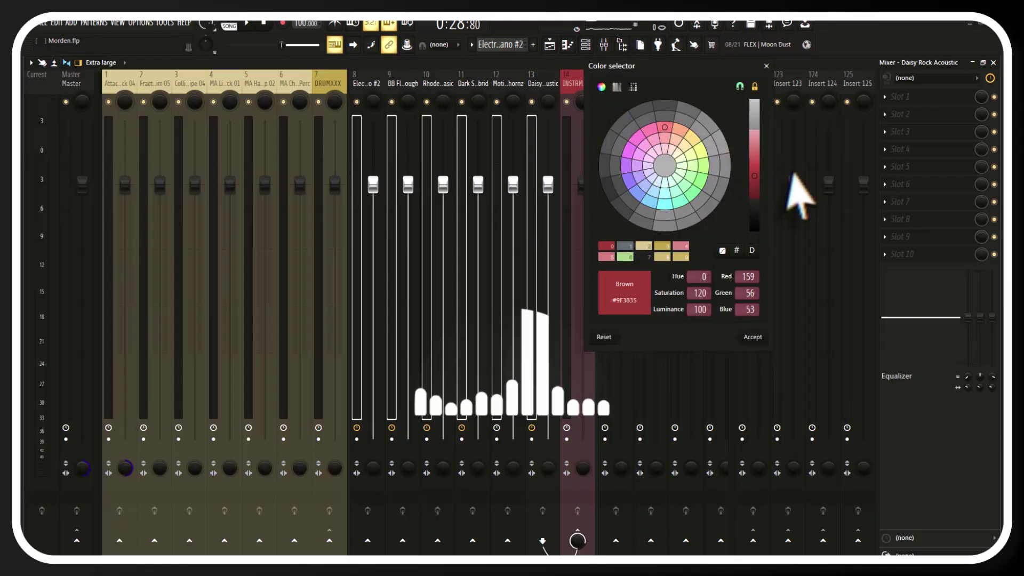
pyautogui.click(754, 144)
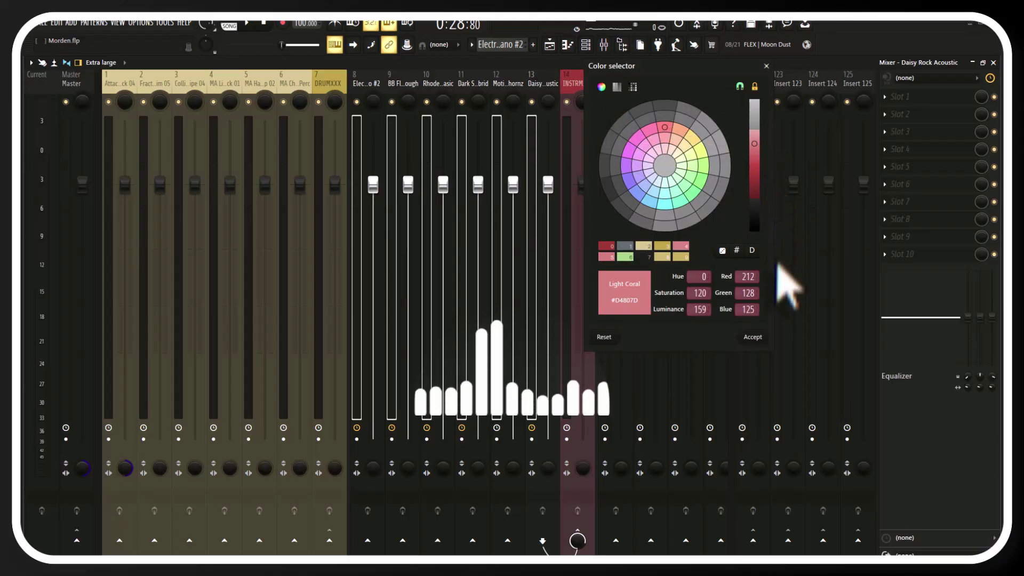
pyautogui.click(753, 337)
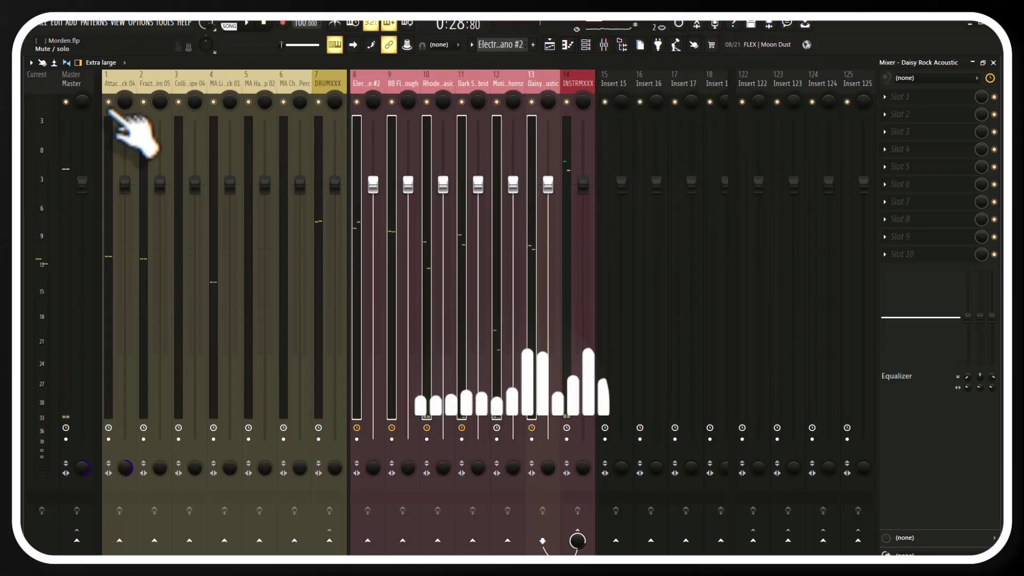
# Step: Load Fruity Compressor into the first effect slot of the DRUMXXX mixer track
pyautogui.click(179, 209)
pyautogui.click(317, 143)
pyautogui.click(901, 97)
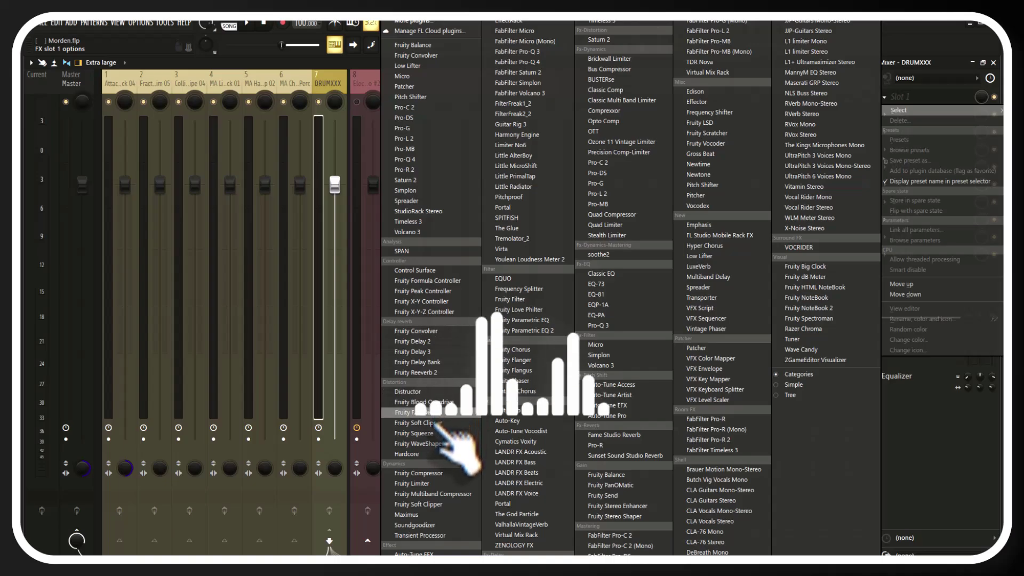
pyautogui.click(427, 473)
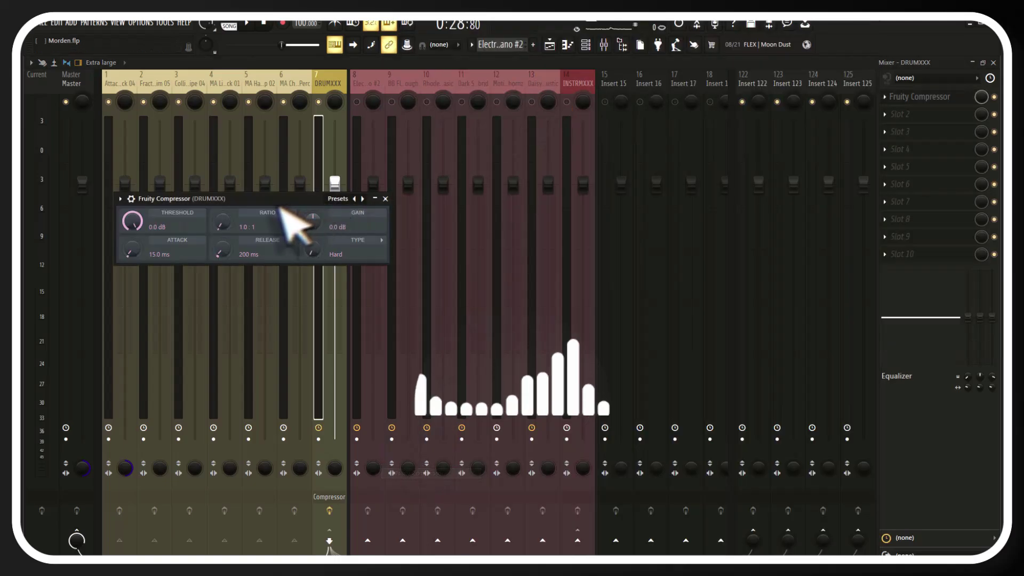
# Step: Set the DRUMXXX Fruity Compressor to a -41.7 dB threshold, 10.5:1 ratio, 6.9 ms attack and 21 ms release
pyautogui.moveTo(281, 209); pyautogui.dragTo(630, 179)
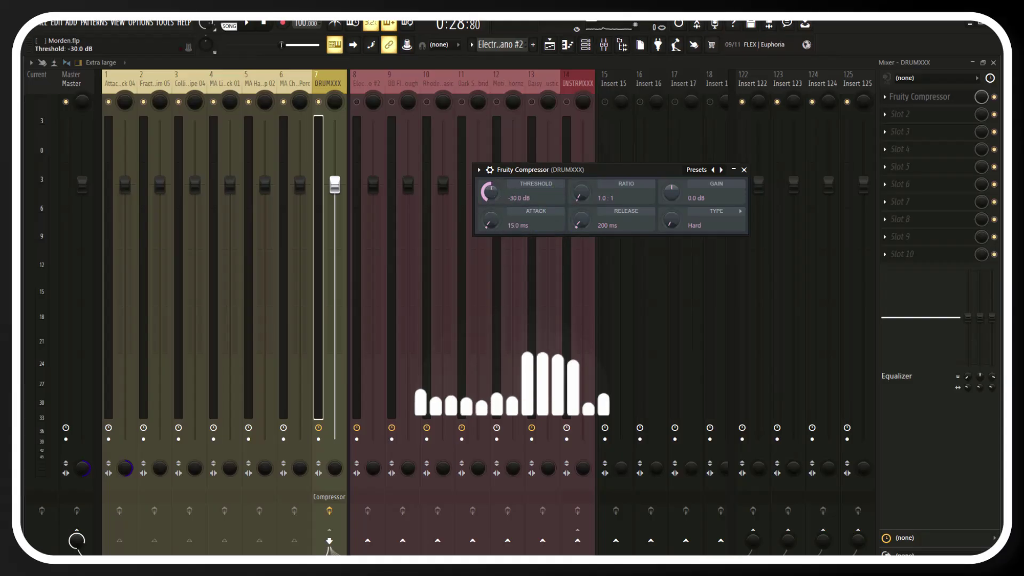
pyautogui.moveTo(490, 192); pyautogui.dragTo(490, 201)
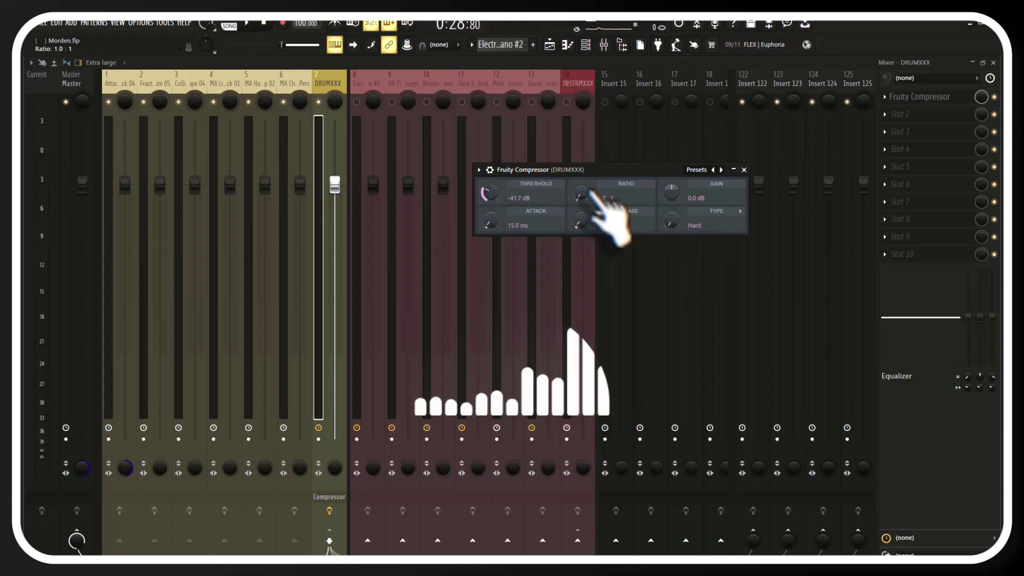
pyautogui.moveTo(493, 220); pyautogui.dragTo(494, 224)
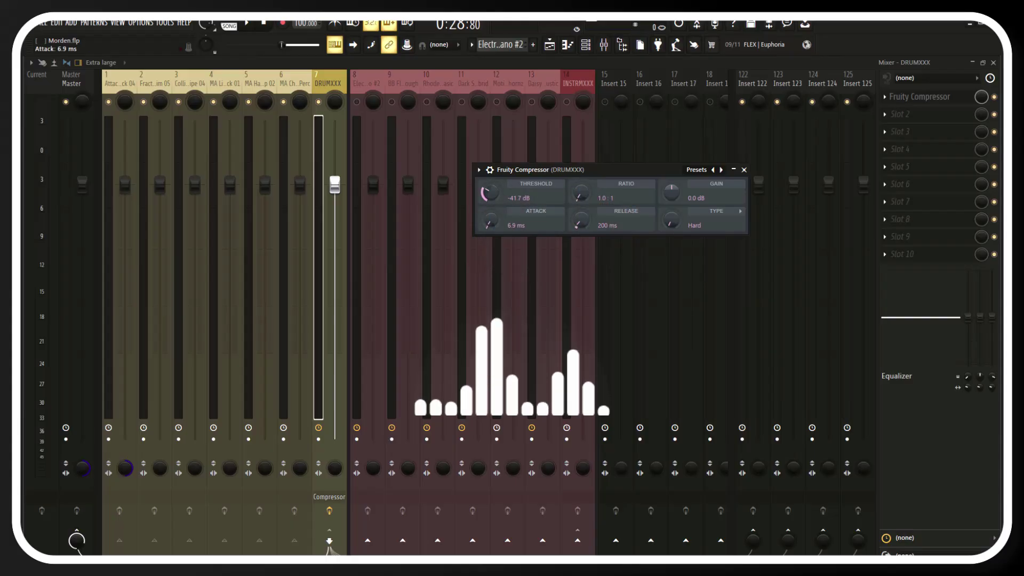
pyautogui.moveTo(580, 220); pyautogui.dragTo(580, 226)
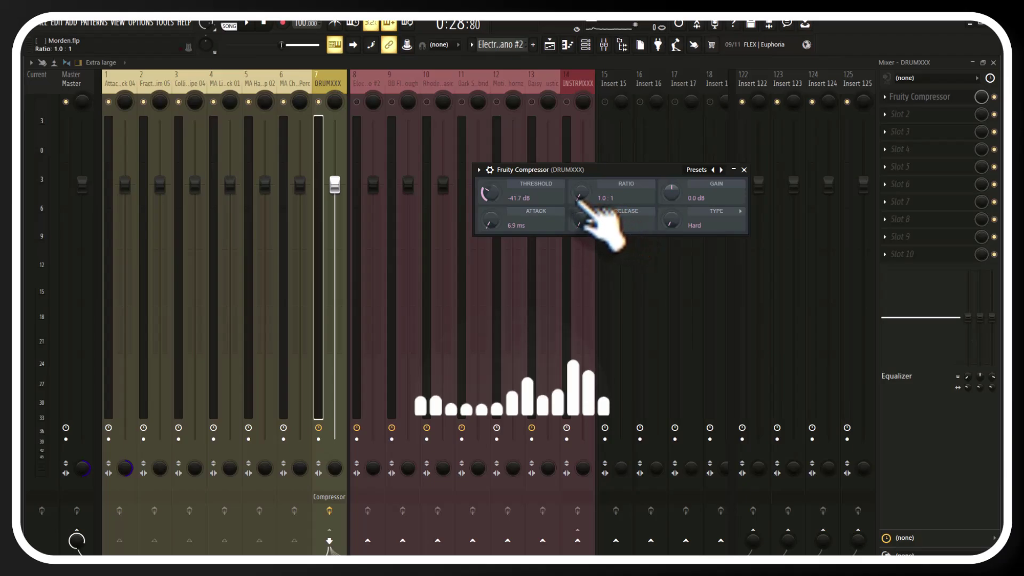
pyautogui.moveTo(584, 202); pyautogui.dragTo(584, 197)
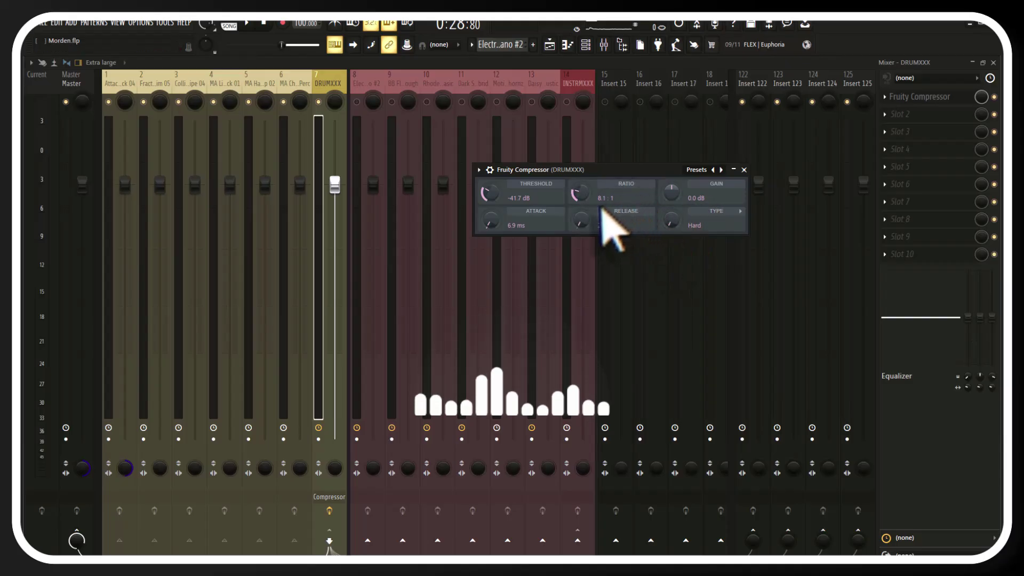
pyautogui.moveTo(602, 209); pyautogui.dragTo(600, 213)
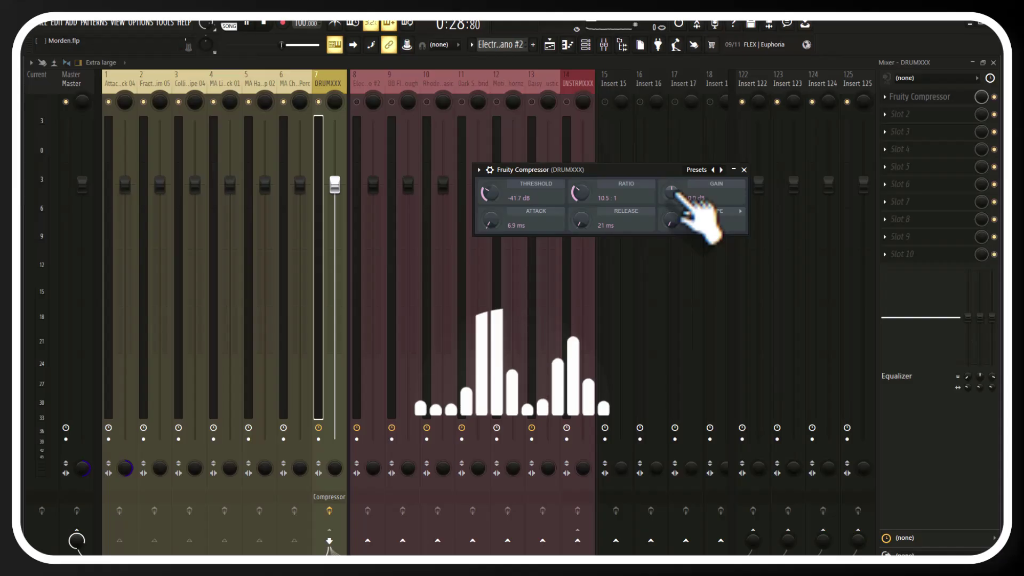
# Step: Raise the DRUMXXX compressor's gain to 17.1 dB while auditioning the song
pyautogui.press('space')
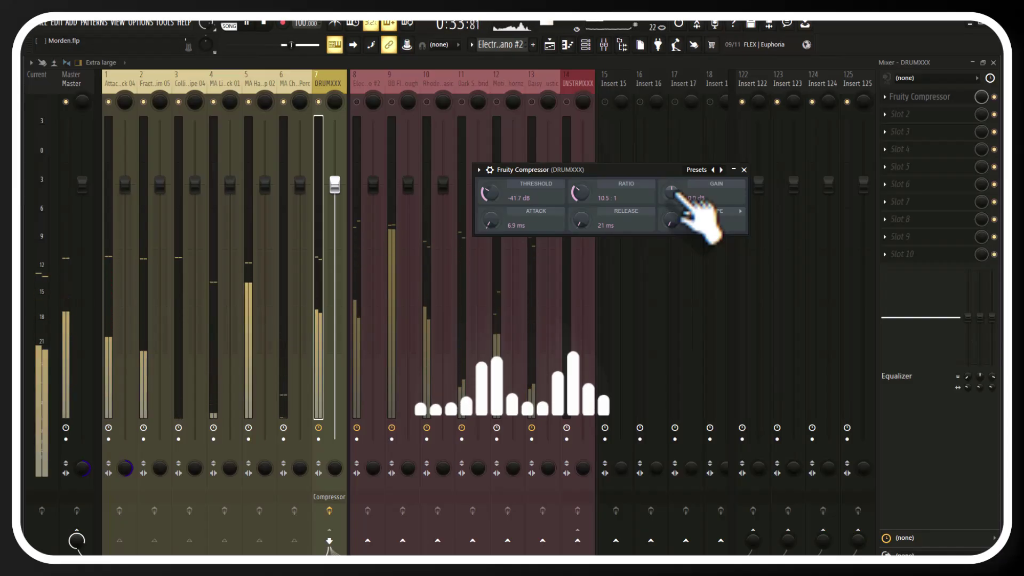
pyautogui.press('space')
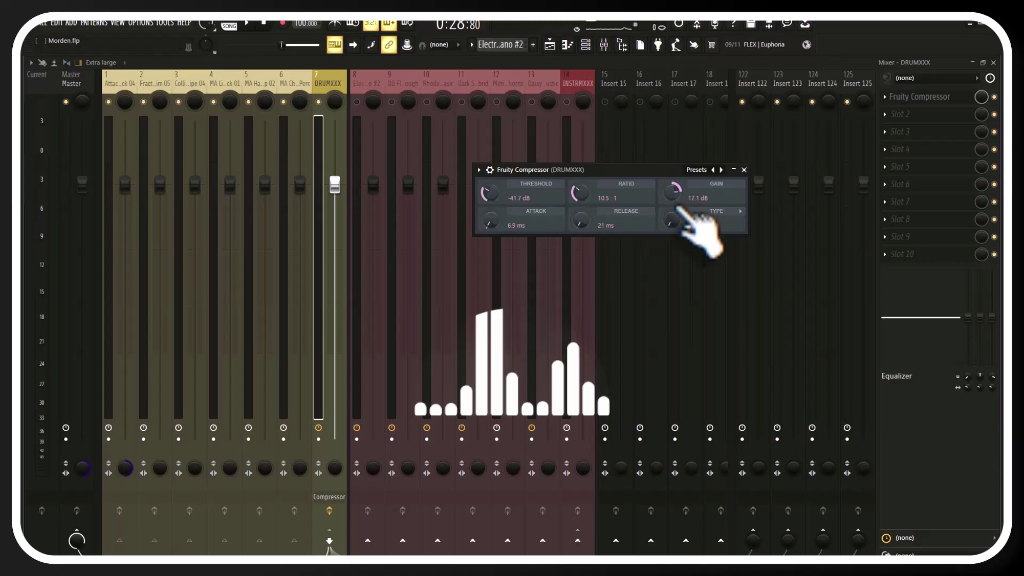
pyautogui.press('space')
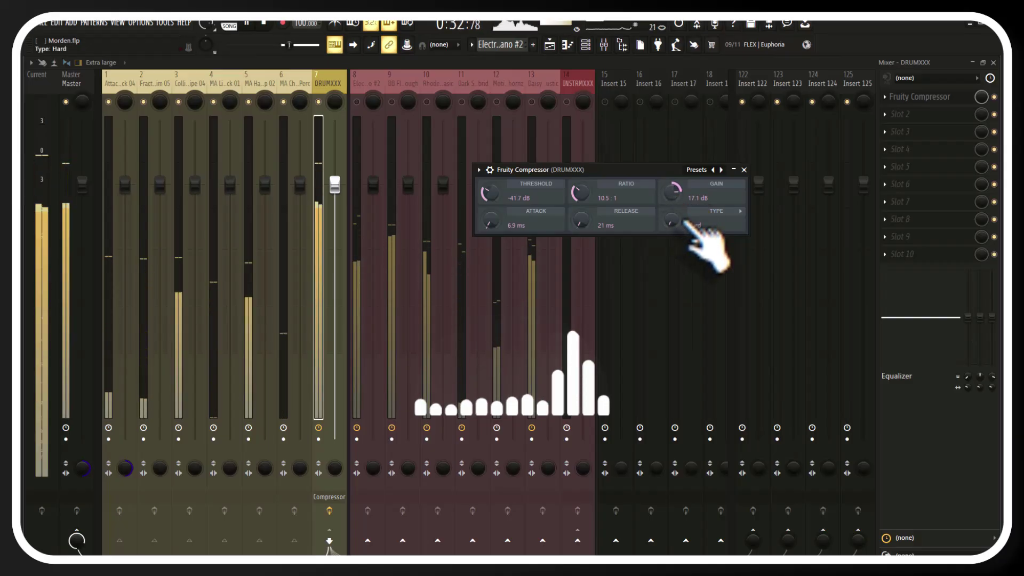
pyautogui.press('space')
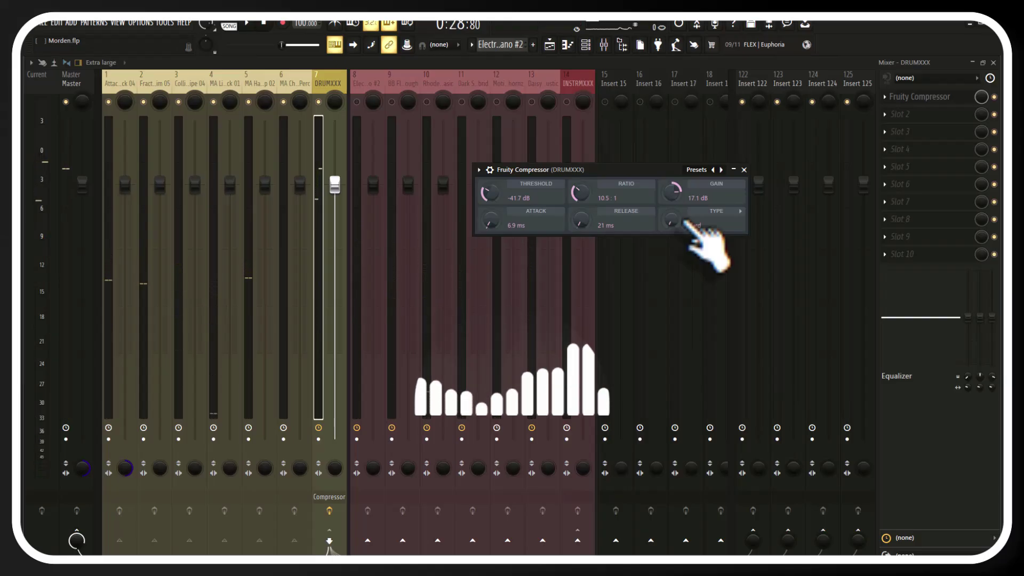
# Step: Lower the Fruity Compressor's mix level on DRUMXXX to 30% and audition the drums with the song
pyautogui.click(743, 169)
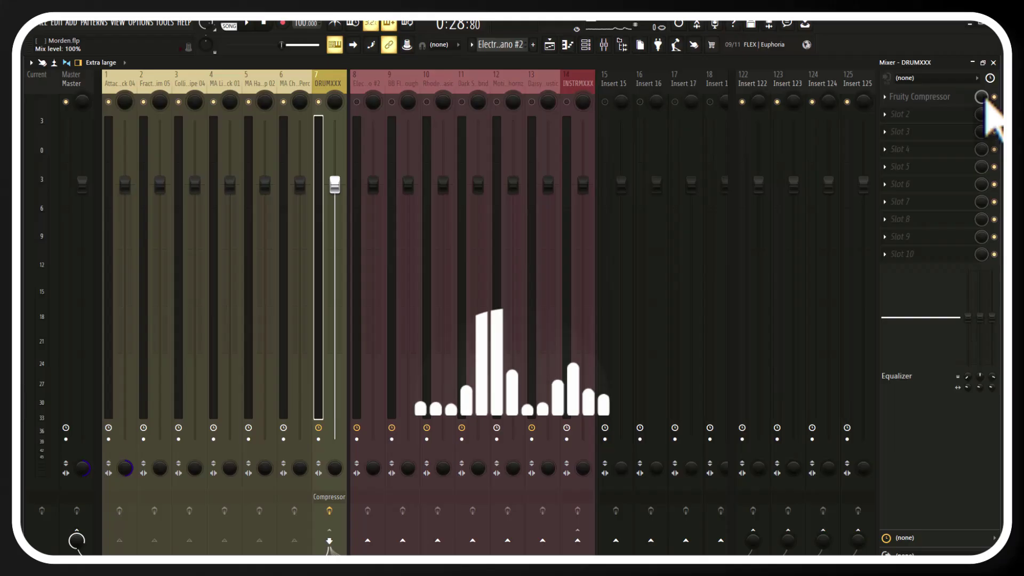
pyautogui.moveTo(983, 99); pyautogui.dragTo(984, 145)
pyautogui.press('space')
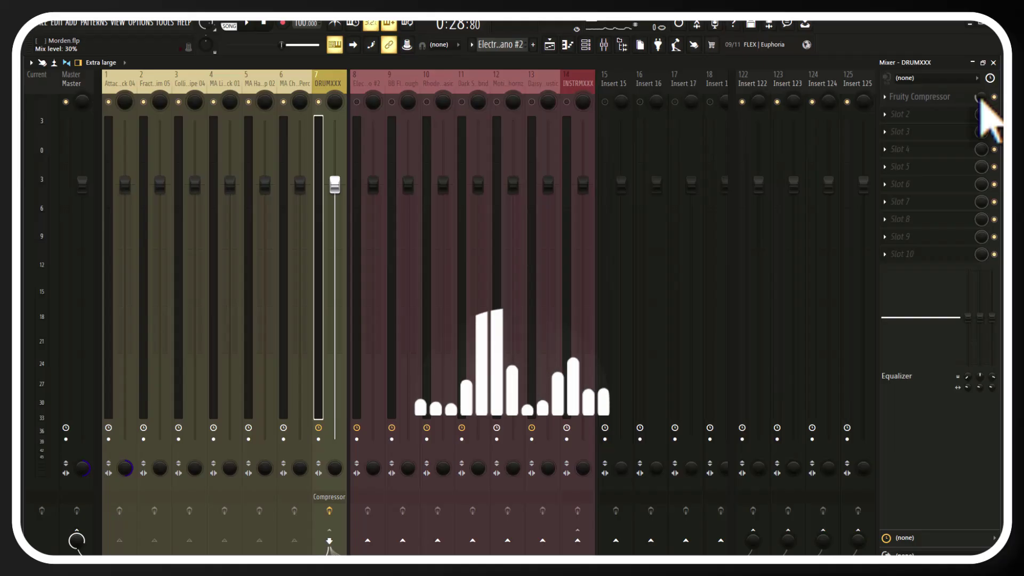
pyautogui.press('space')
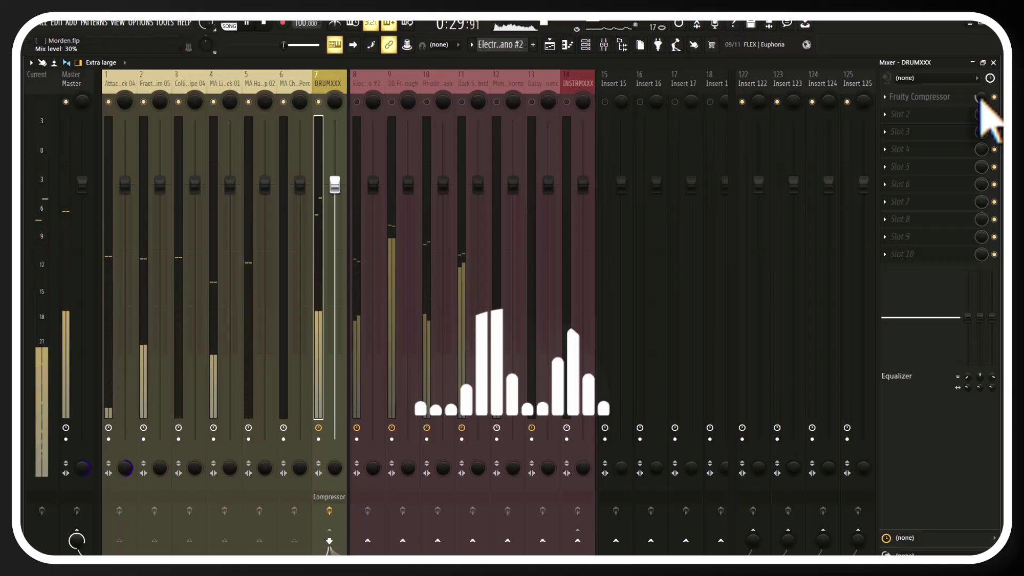
pyautogui.press('space')
# Step: Shift Fruity Compressor down one slot and load Fruity Fast Dist ahead of it on the DRUMXXX track
pyautogui.scroll(-1, 885, 98)
pyautogui.click(885, 98)
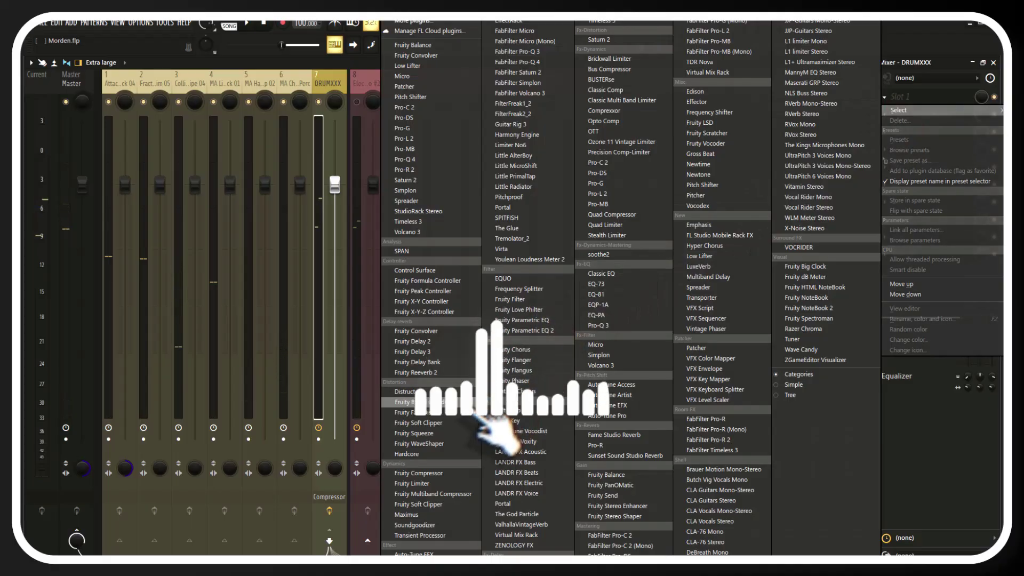
pyautogui.click(427, 413)
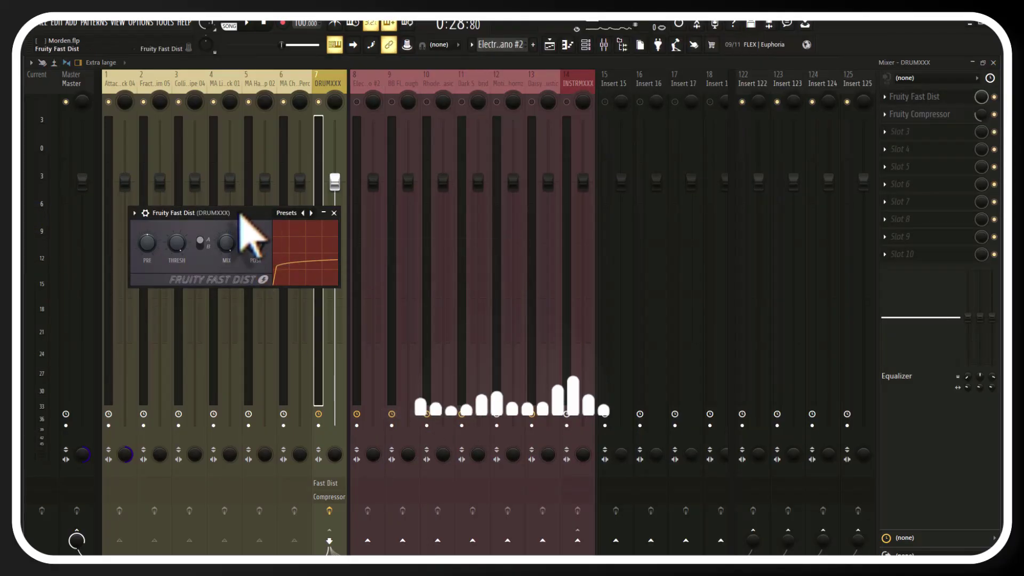
pyautogui.moveTo(240, 214); pyautogui.dragTo(478, 212)
# Step: Reset the Fruity Fast Dist post level, set its threshold to 70% and mix to 64%, and audition the distortion
pyautogui.rightClick(478, 191)
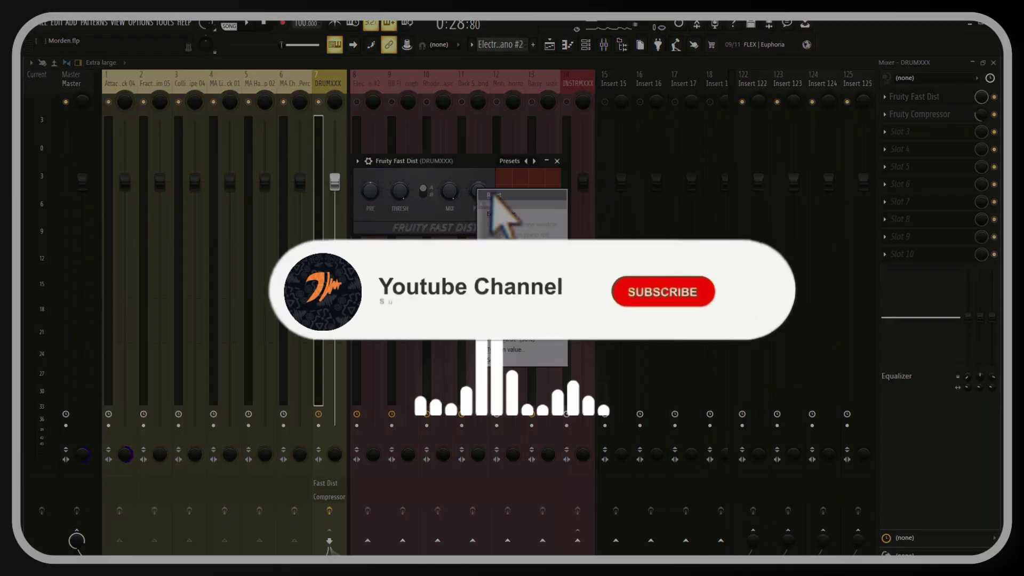
pyautogui.click(491, 195)
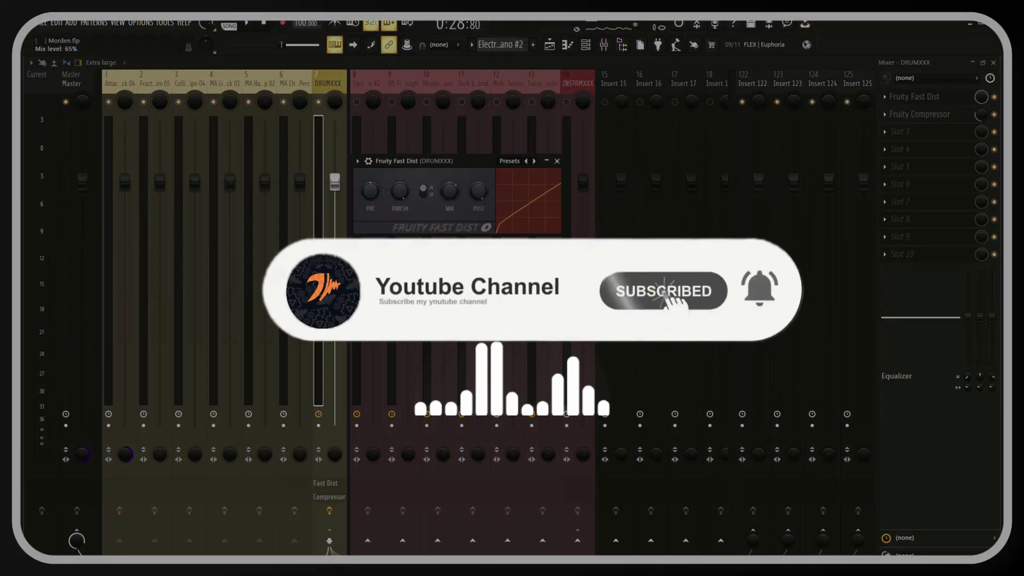
pyautogui.moveTo(404, 193); pyautogui.dragTo(404, 214)
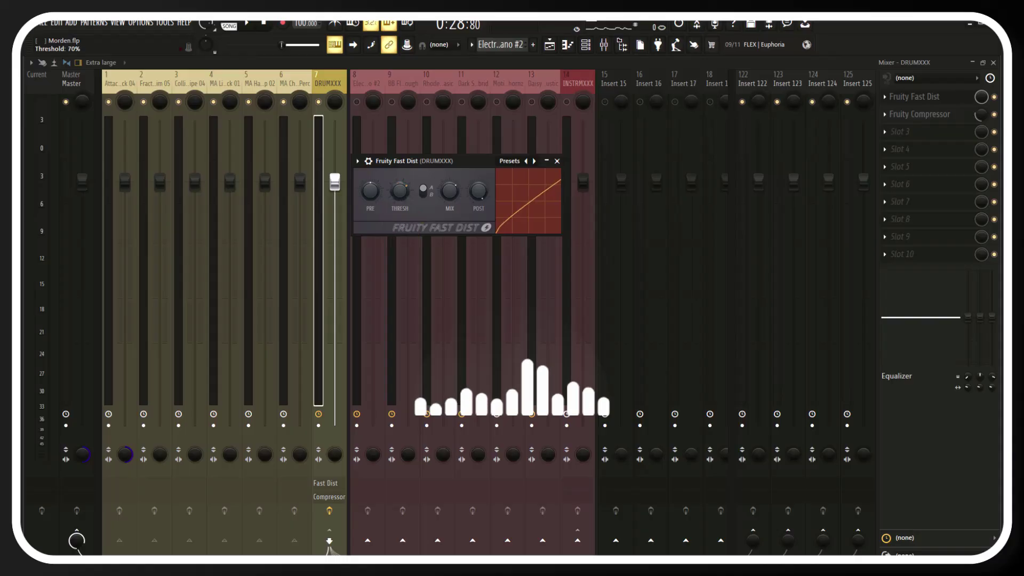
pyautogui.press('space')
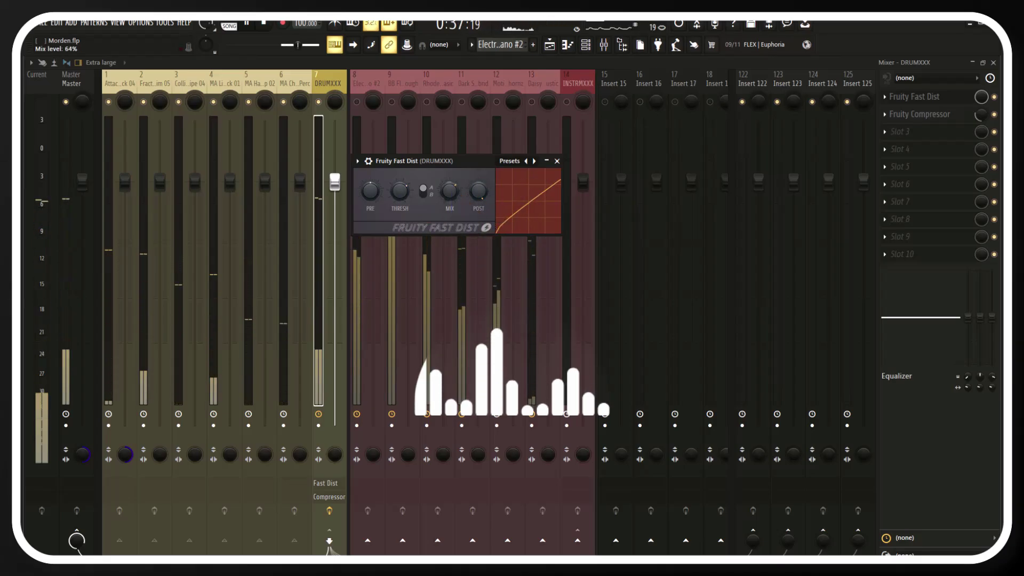
pyautogui.click(556, 161)
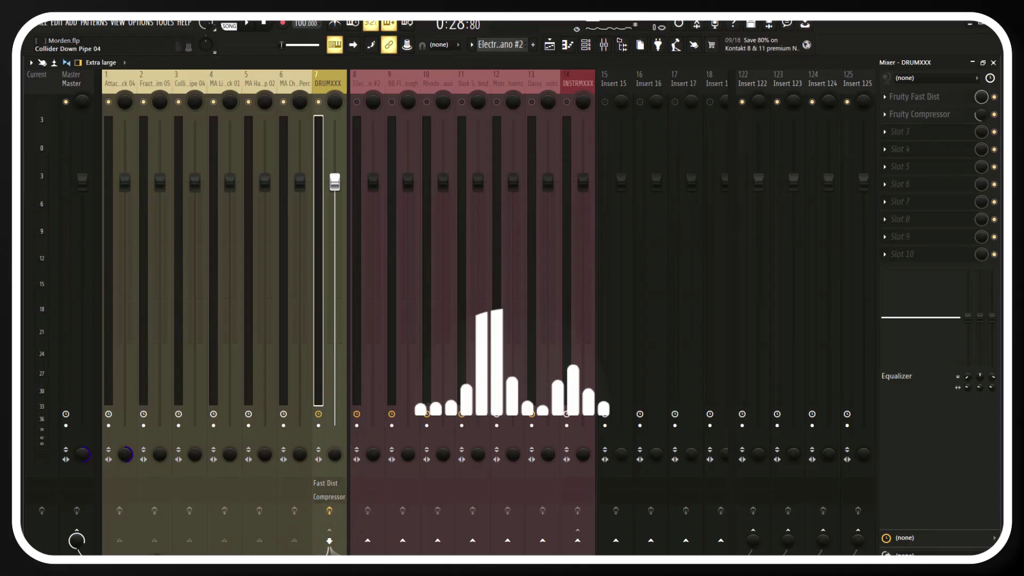
# Step: Load Fruity Parametric EQ 2 into the first effect slot of the Attack Kick 04 track during playback
pyautogui.hscroll(1, 453, 320)
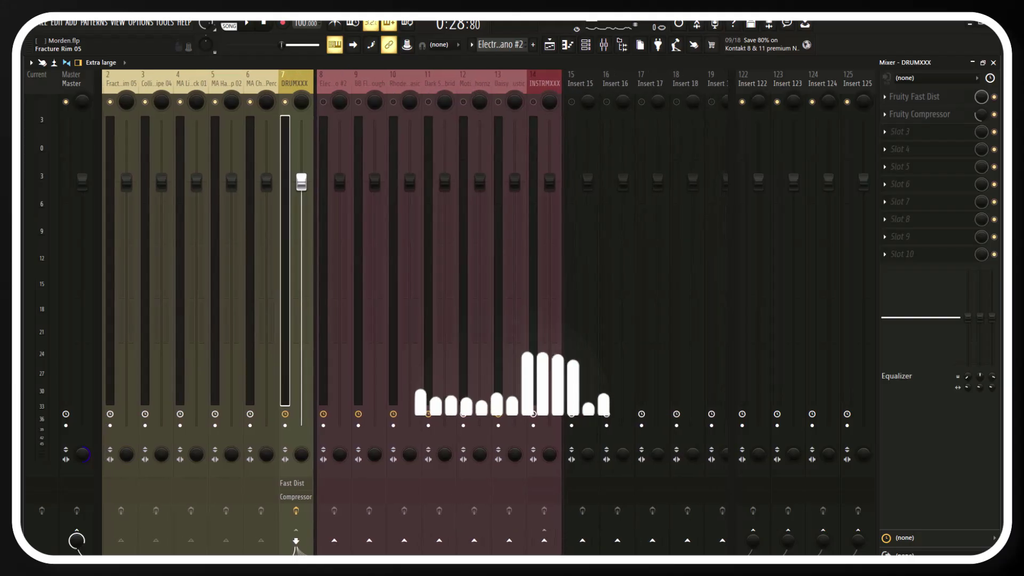
pyautogui.hscroll(-1, 296, 544)
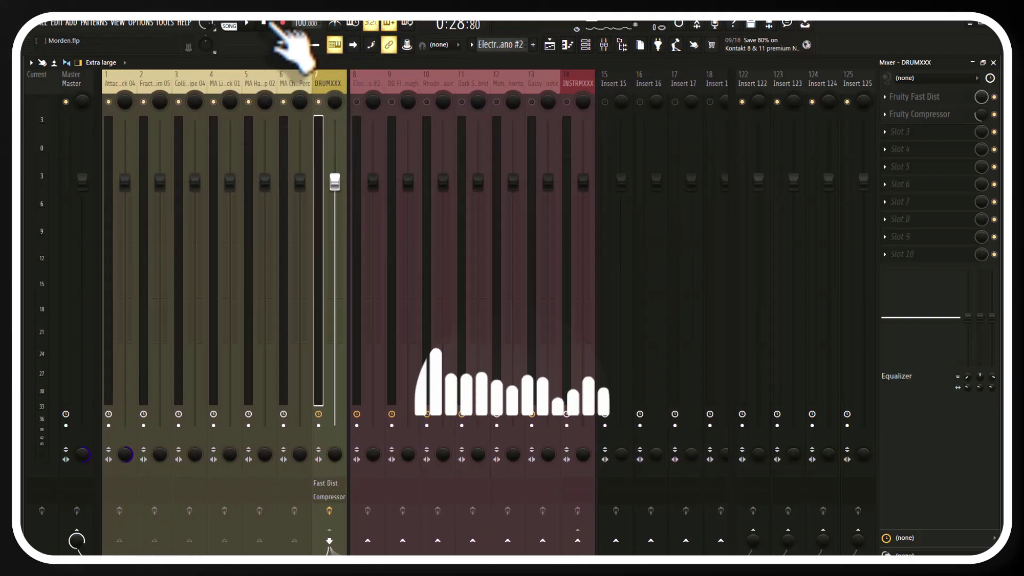
pyautogui.click(114, 156)
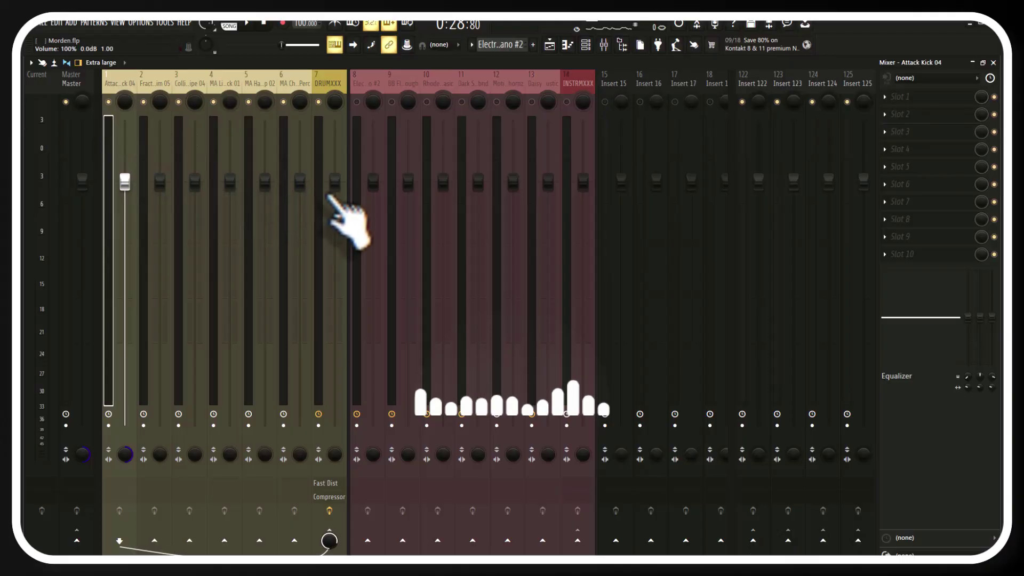
pyautogui.press('space')
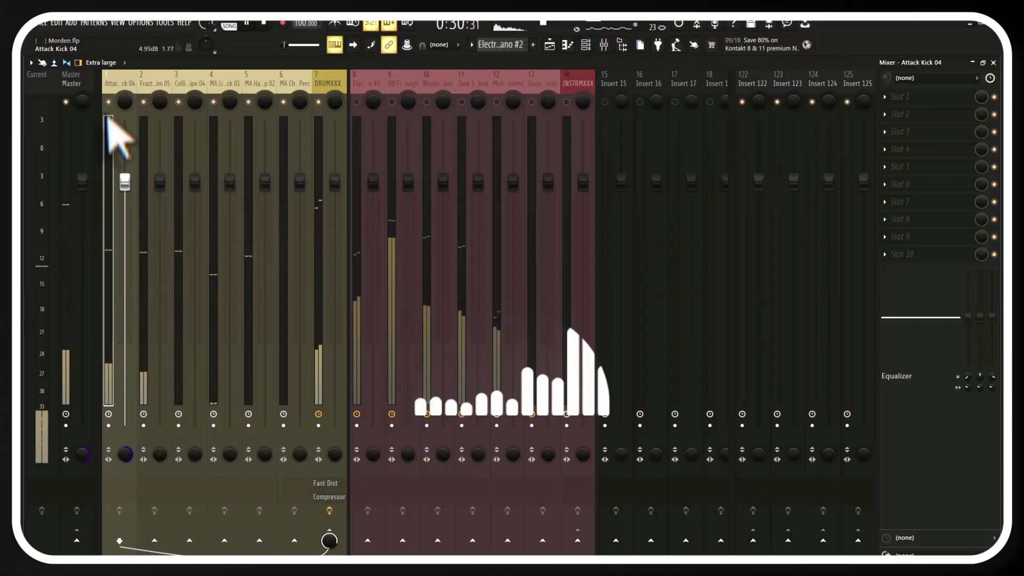
pyautogui.click(912, 99)
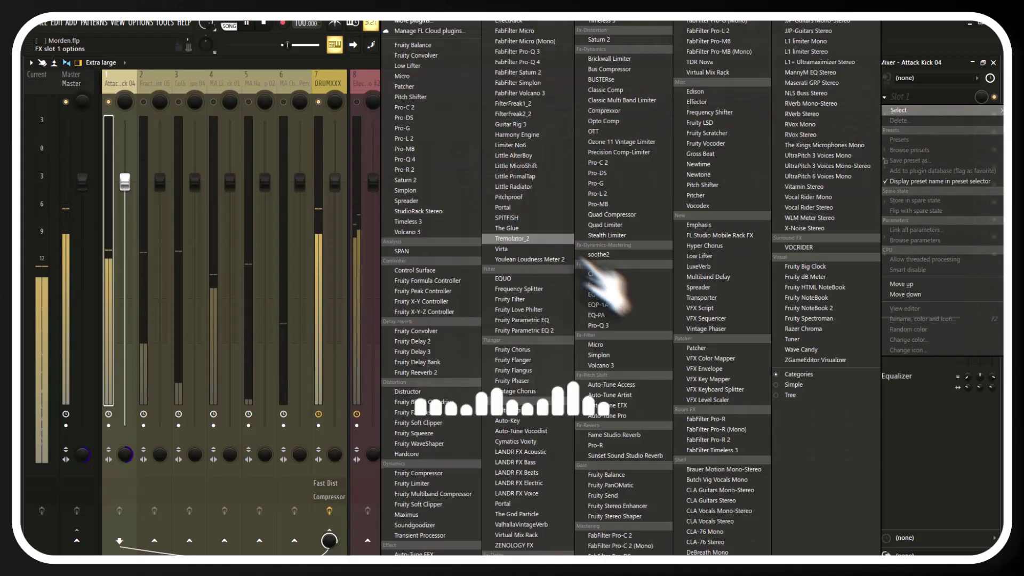
pyautogui.click(557, 331)
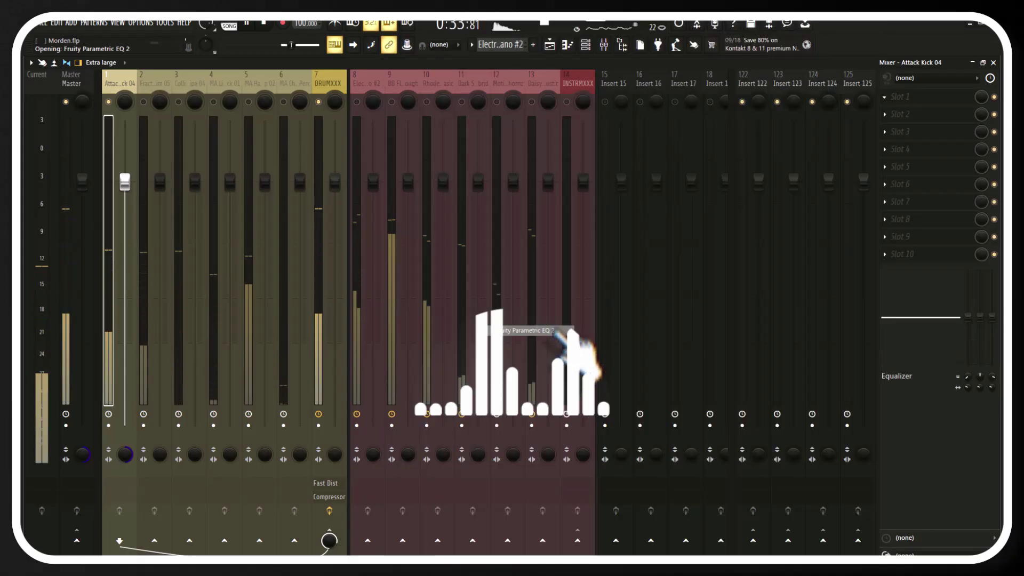
# Step: Roll off the kick's highs with EQ band 7 and boost band 2 by about 3.2 dB near 162 Hz
pyautogui.moveTo(315, 104); pyautogui.dragTo(530, 112)
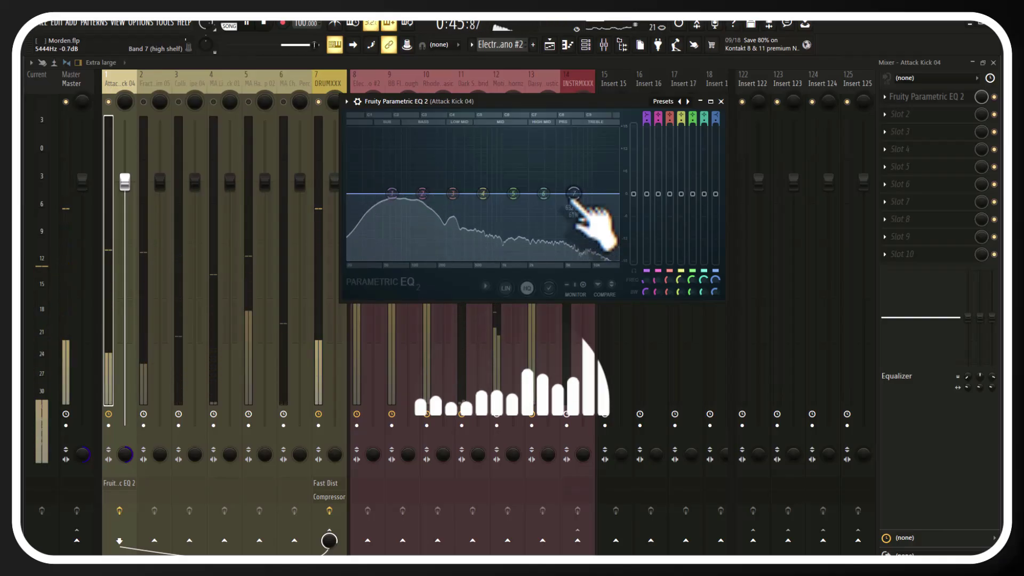
pyautogui.moveTo(573, 193); pyautogui.dragTo(540, 259)
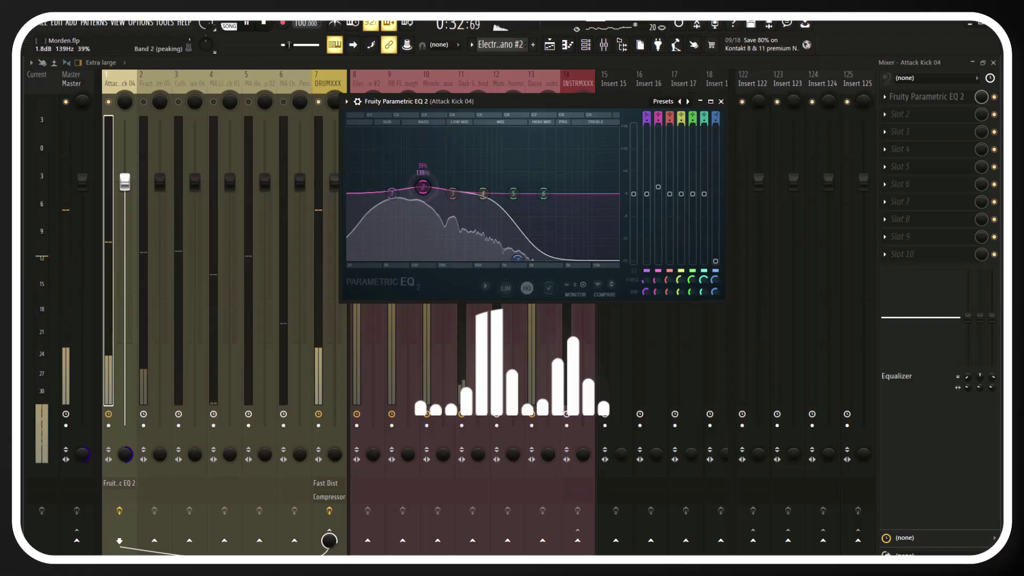
pyautogui.moveTo(423, 187); pyautogui.dragTo(425, 182)
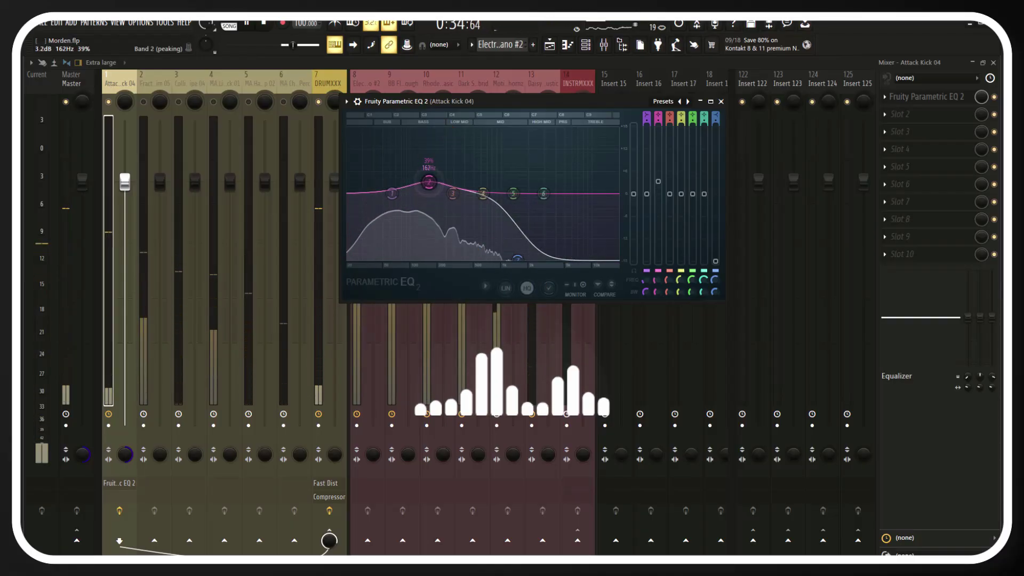
# Step: Cut the kick EQ's low-shelf band 1 by about 8.6 dB near 62 Hz and dip band 4 slightly
pyautogui.moveTo(385, 207); pyautogui.dragTo(395, 222)
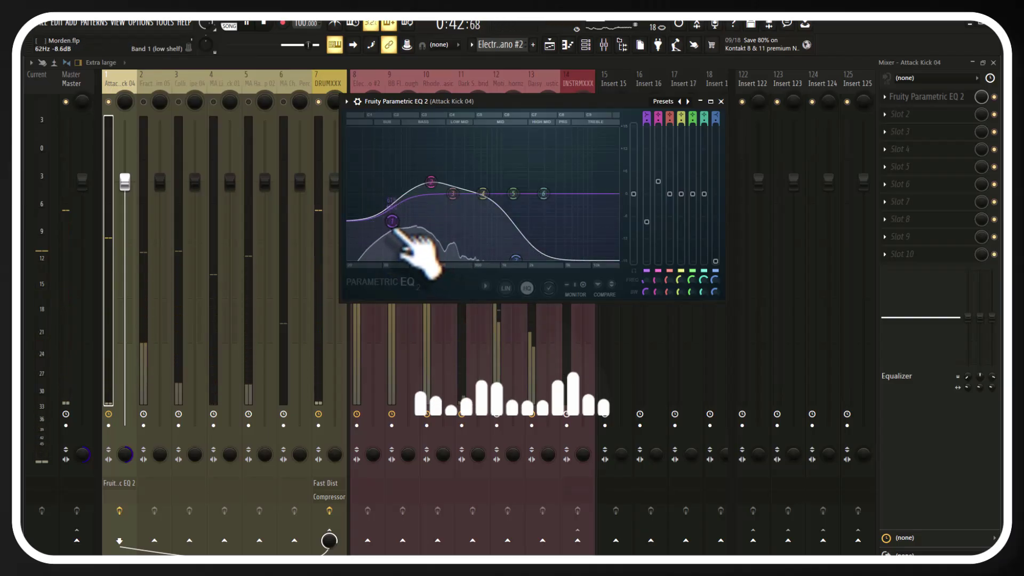
pyautogui.click(483, 195)
pyautogui.moveTo(482, 198); pyautogui.dragTo(482, 199)
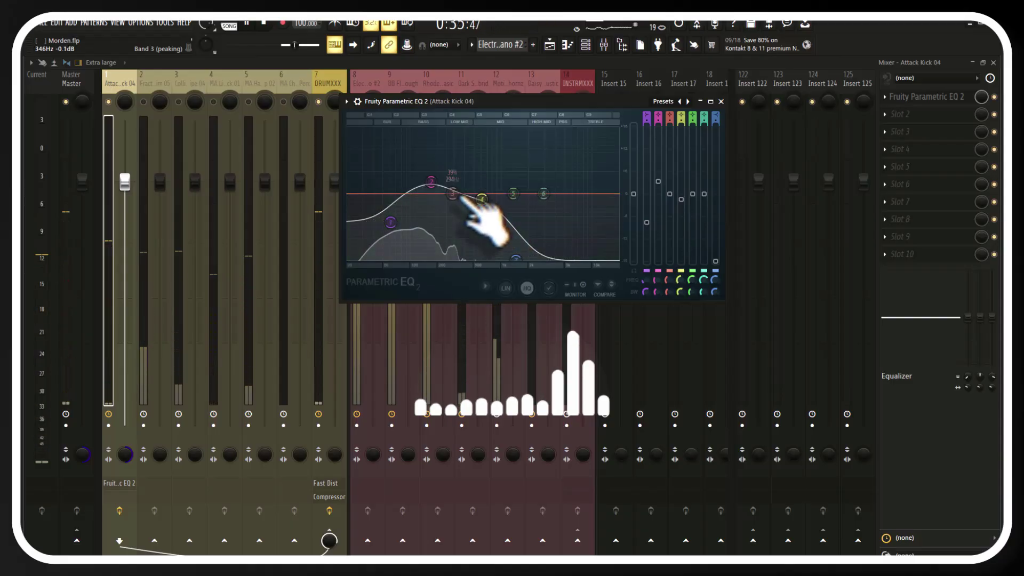
pyautogui.click(720, 101)
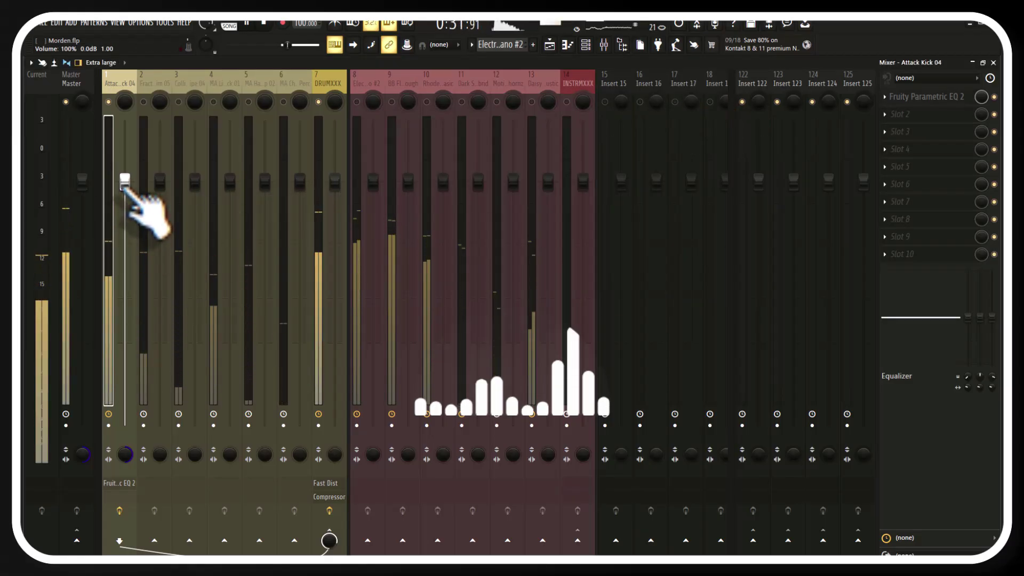
# Step: Lower the Attack Kick 04 mixer fader to -2.5 dB (89%) and audition the level in the song
pyautogui.moveTo(124, 182); pyautogui.dragTo(124, 191)
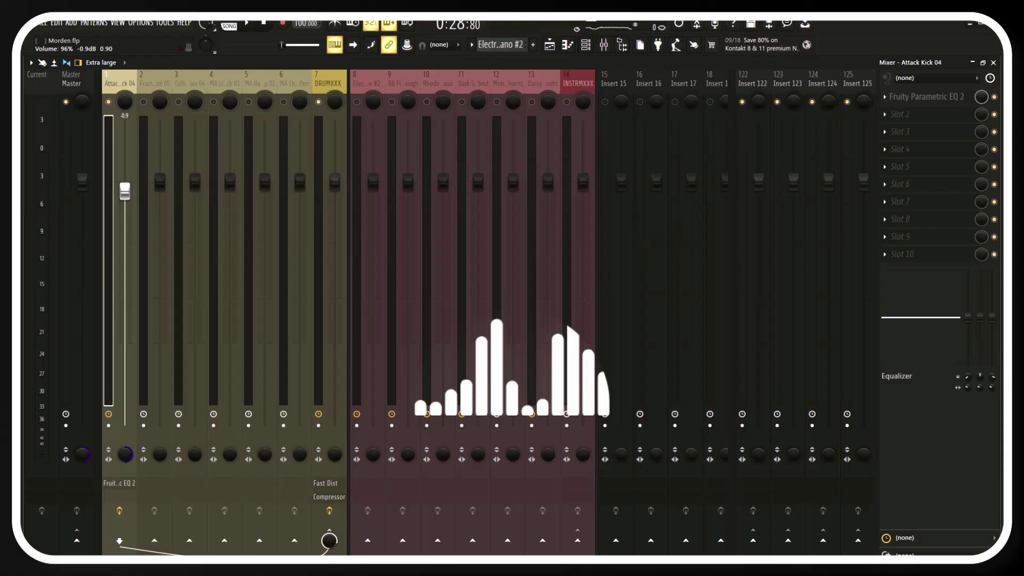
pyautogui.moveTo(125, 191); pyautogui.dragTo(124, 200)
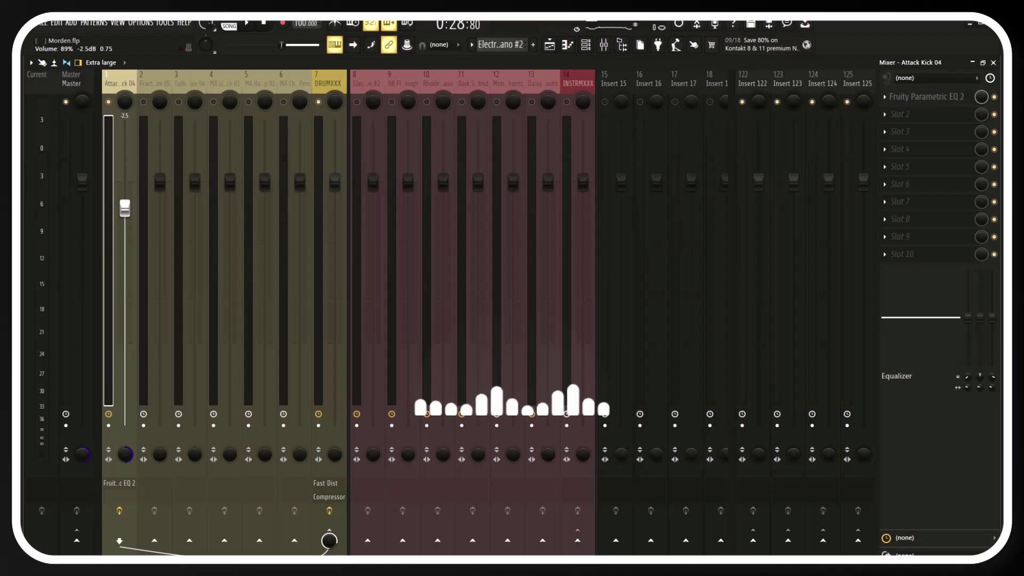
pyautogui.press('space')
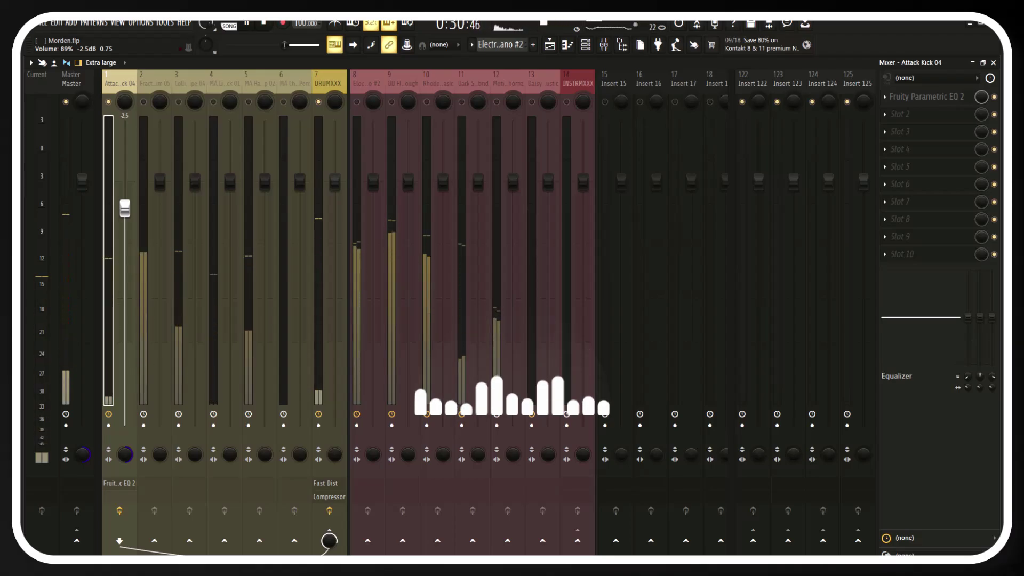
# Step: Lower the Attack Kick 04 mixer fader to -4.1 dB and resume song playback
pyautogui.moveTo(125, 213); pyautogui.dragTo(125, 217)
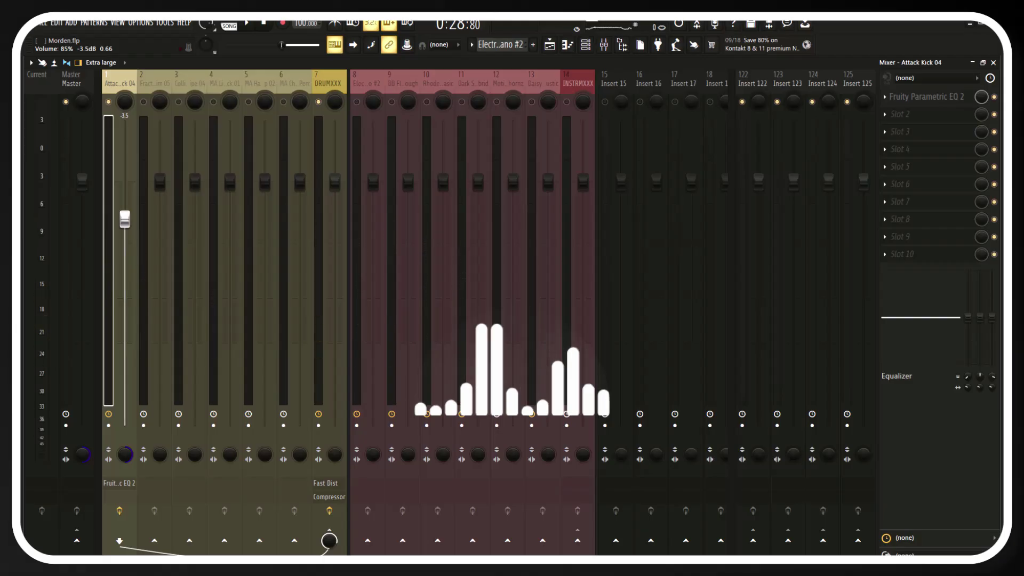
pyautogui.moveTo(125, 219); pyautogui.dragTo(125, 225)
pyautogui.press('space')
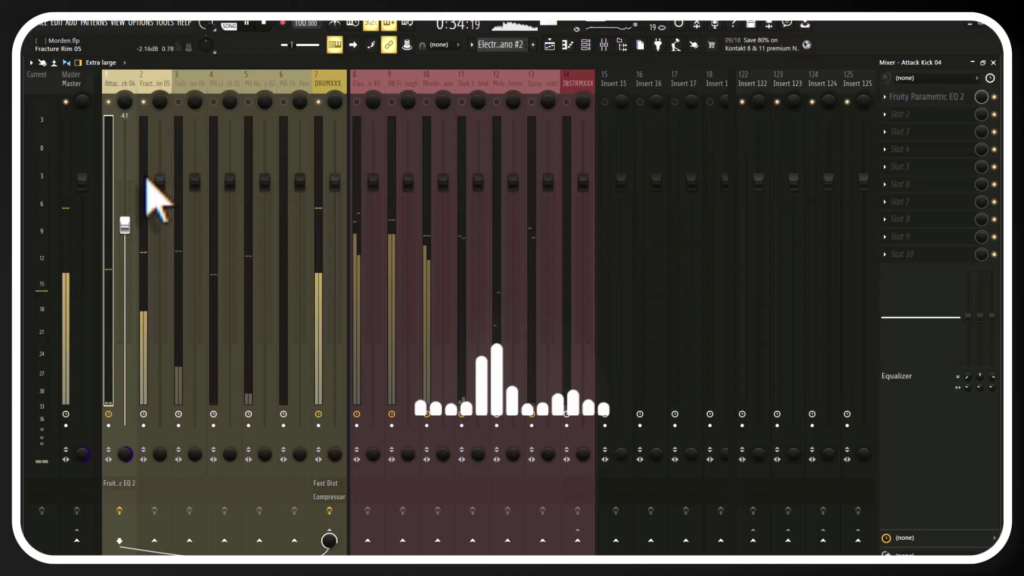
# Step: Add Fruity Parametric EQ 2 to Fracture Rim 05, cutting its lows and shelving down its highs, and lower its fader to -8.0 dB
pyautogui.click(149, 195)
pyautogui.click(906, 101)
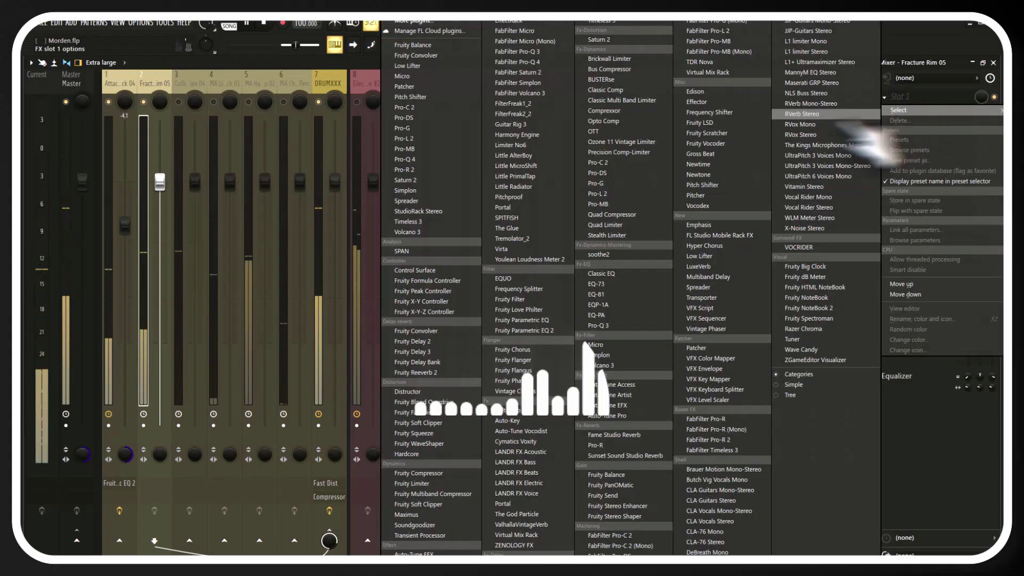
pyautogui.click(554, 332)
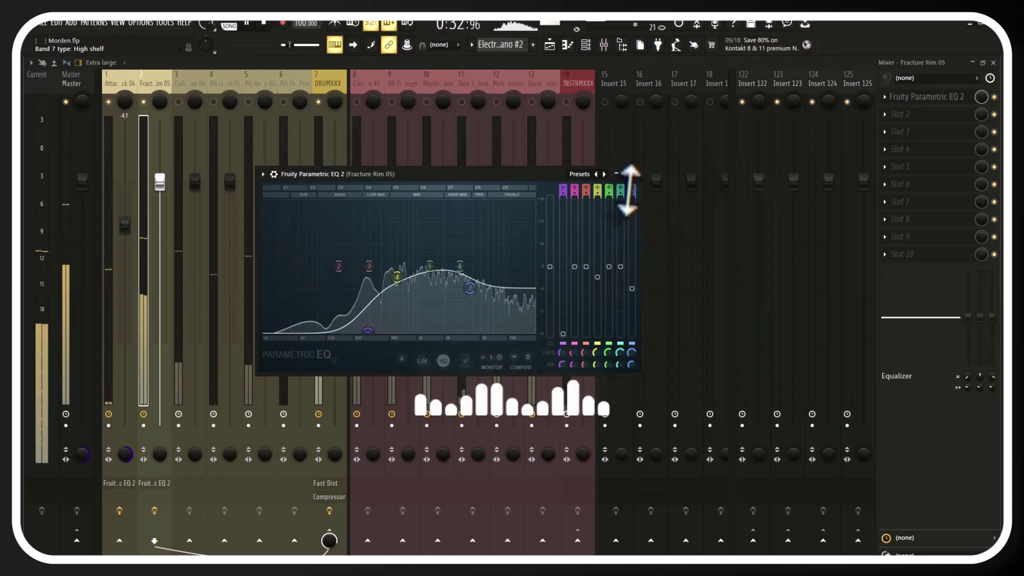
pyautogui.click(637, 174)
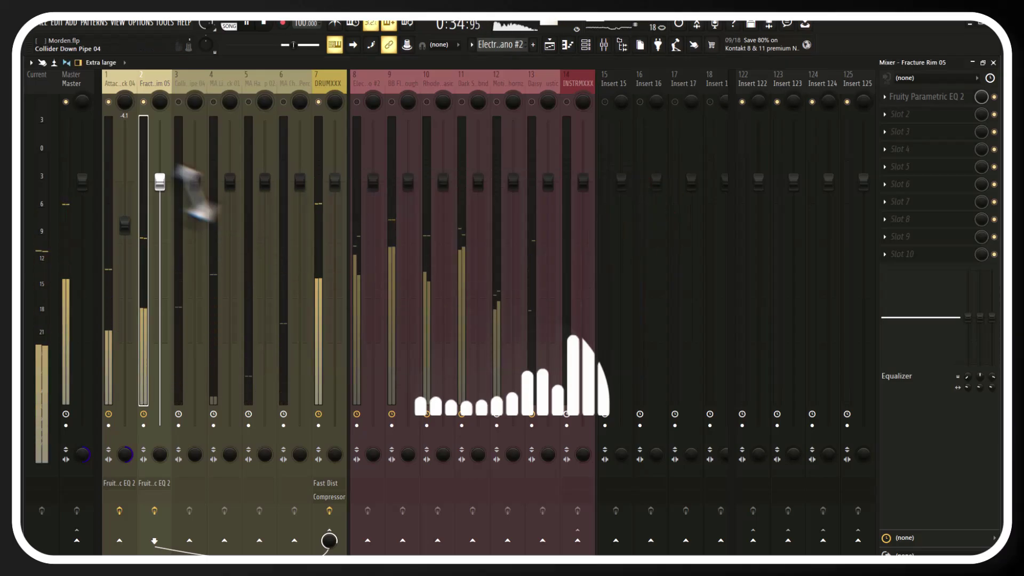
pyautogui.moveTo(160, 182); pyautogui.dragTo(159, 188)
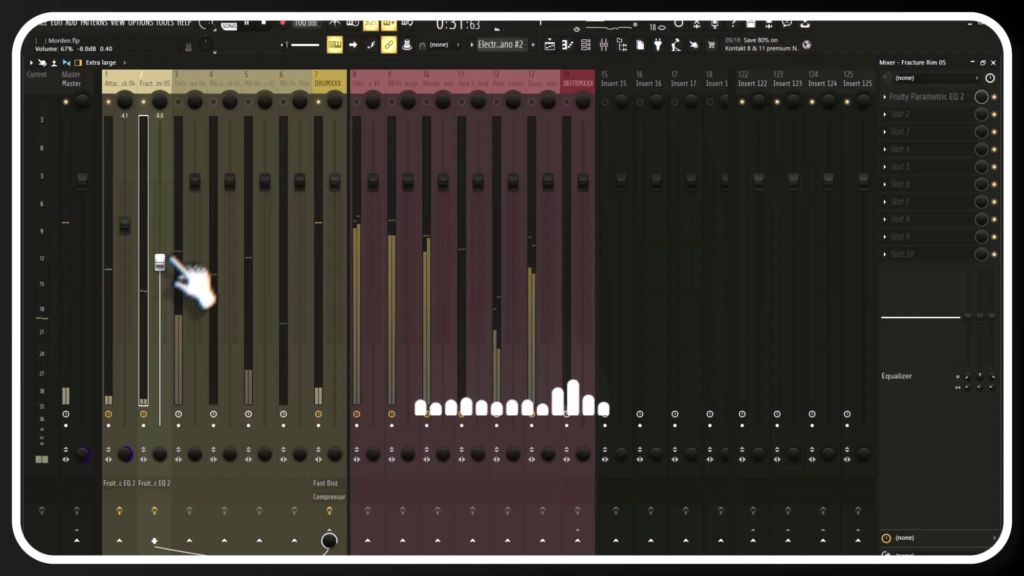
# Step: Load Fruity Parametric EQ 2 on Collider Down Pipe 04 and boost band 3 by about 6.3 dB near 358 Hz
pyautogui.click(187, 256)
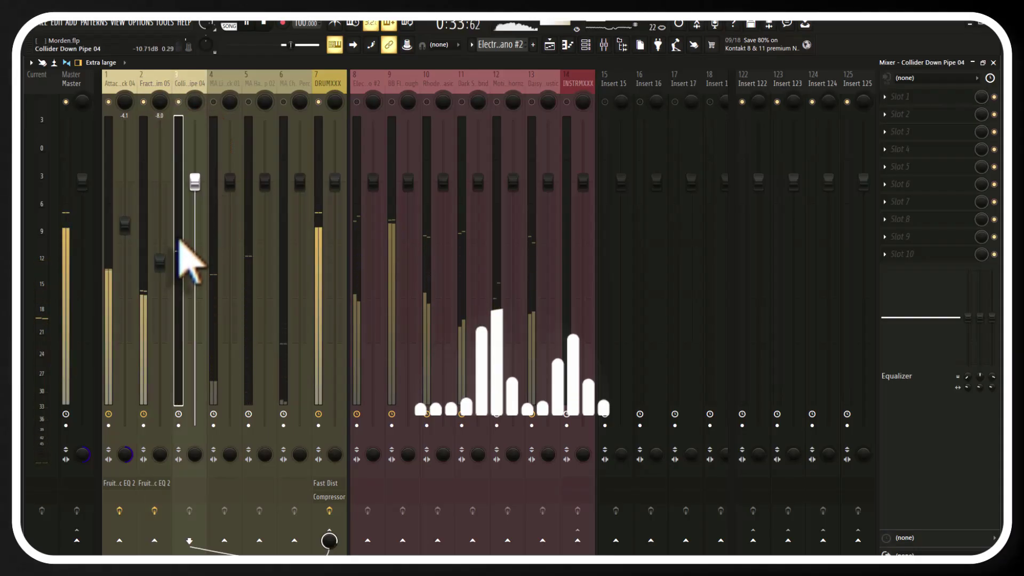
pyautogui.click(914, 97)
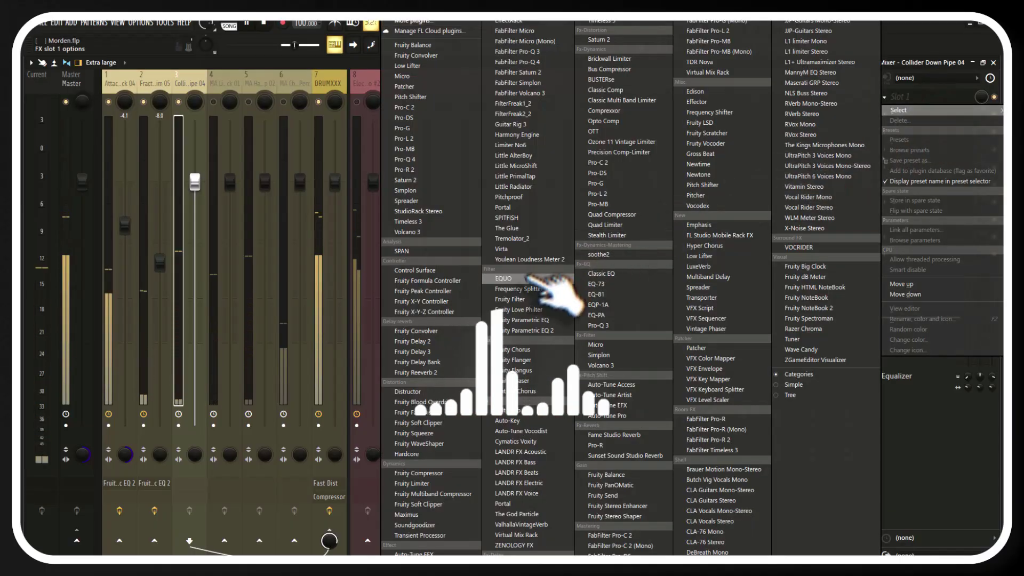
pyautogui.click(533, 330)
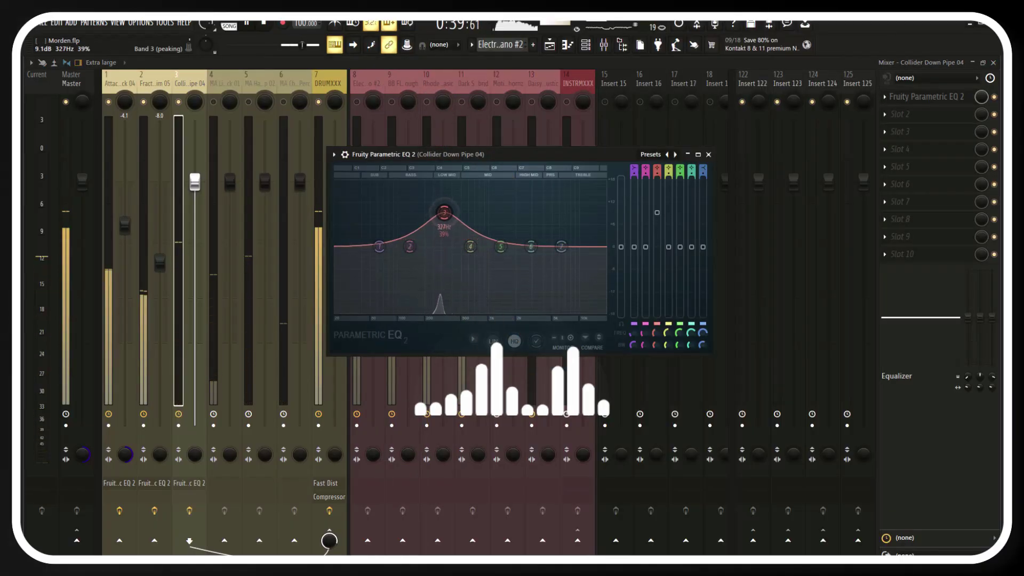
pyautogui.moveTo(444, 213); pyautogui.dragTo(448, 223)
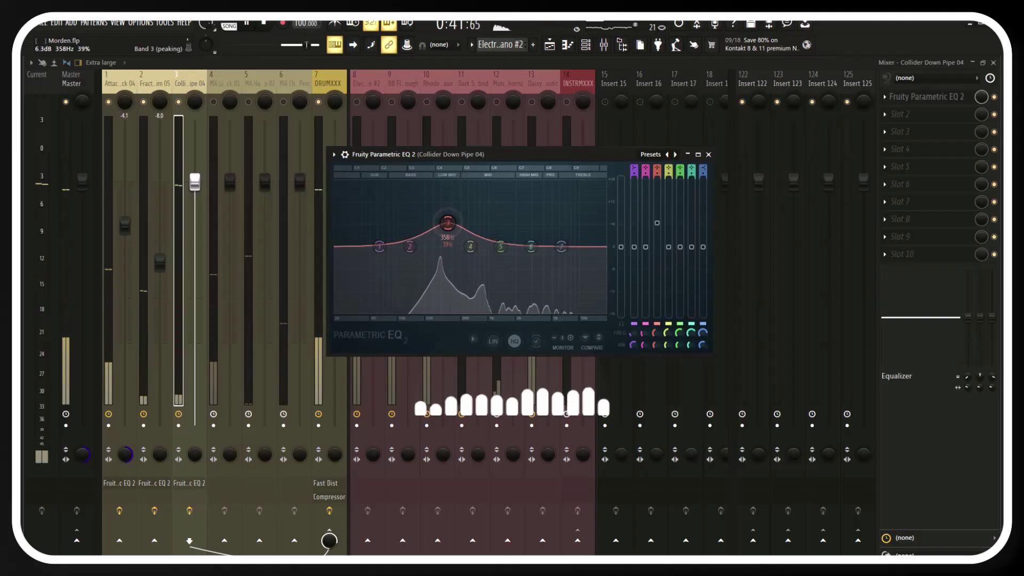
# Step: Cut the pipe's lows with band 1 and highs with band 7, dip band 4, and lower its fader to -10.4 dB
pyautogui.moveTo(379, 247); pyautogui.dragTo(404, 313)
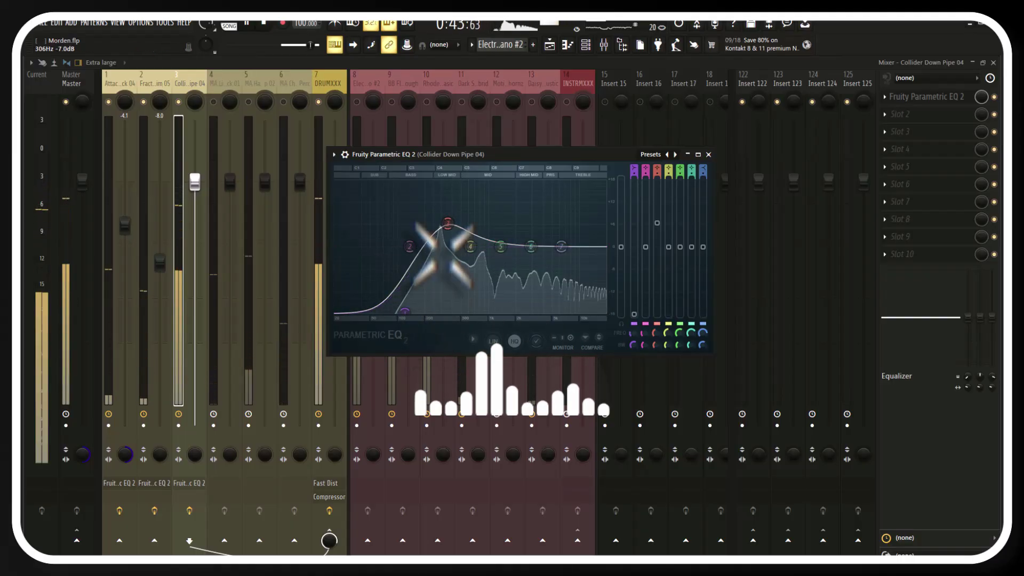
pyautogui.moveTo(561, 246); pyautogui.dragTo(543, 308)
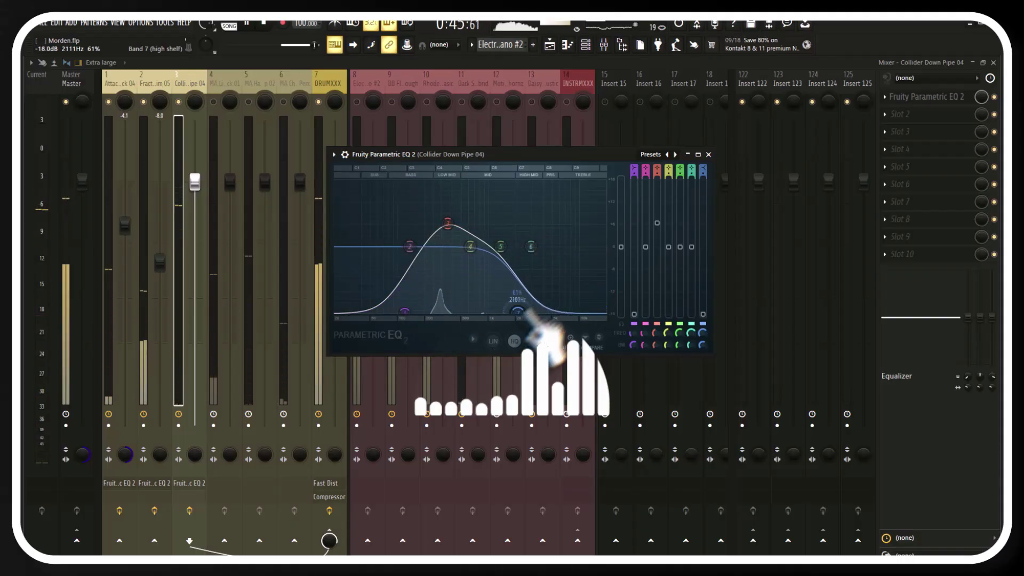
pyautogui.moveTo(470, 246); pyautogui.dragTo(466, 256)
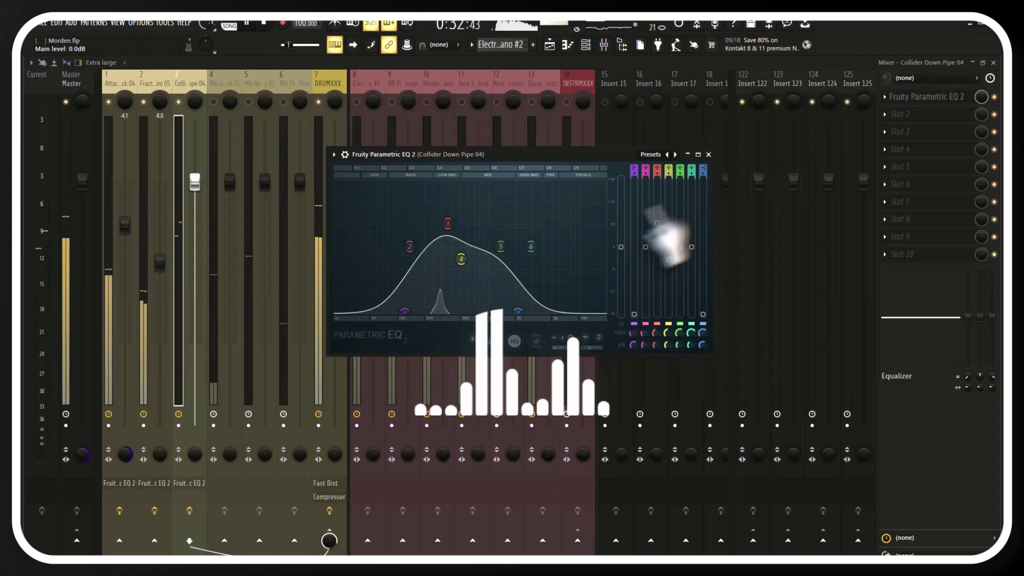
pyautogui.click(708, 154)
pyautogui.moveTo(194, 182); pyautogui.dragTo(195, 283)
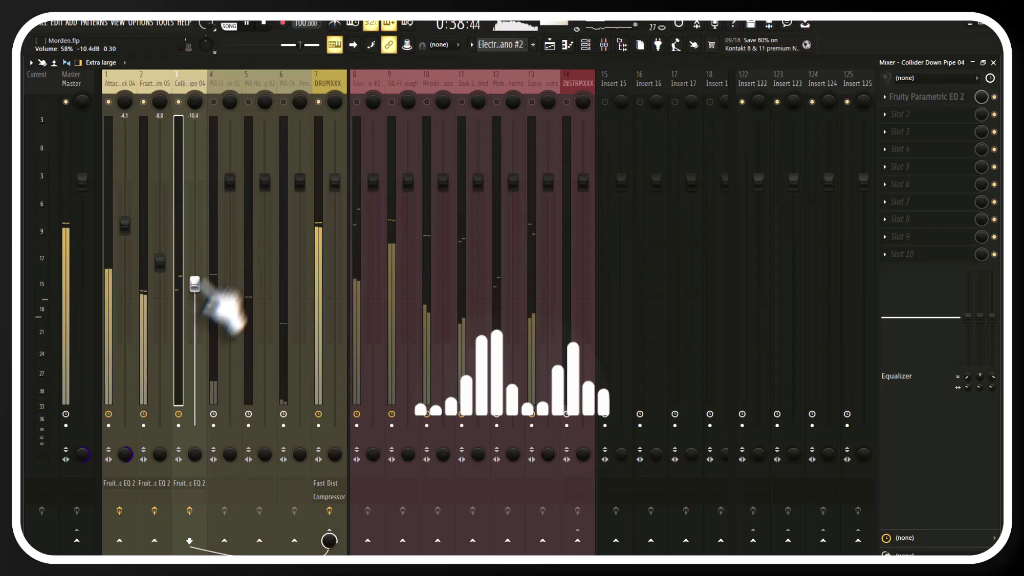
# Step: Load Fruity Parametric EQ 2 on MA Lighter Flick 01, cut its lows with band 1, dip band 6 and raise high-shelf band 7
pyautogui.click(220, 179)
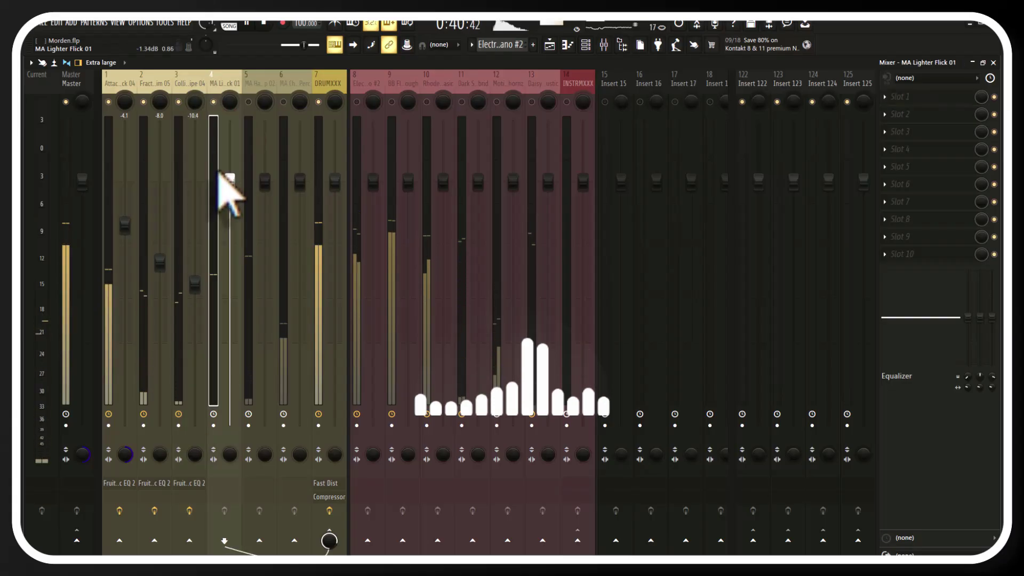
pyautogui.click(912, 102)
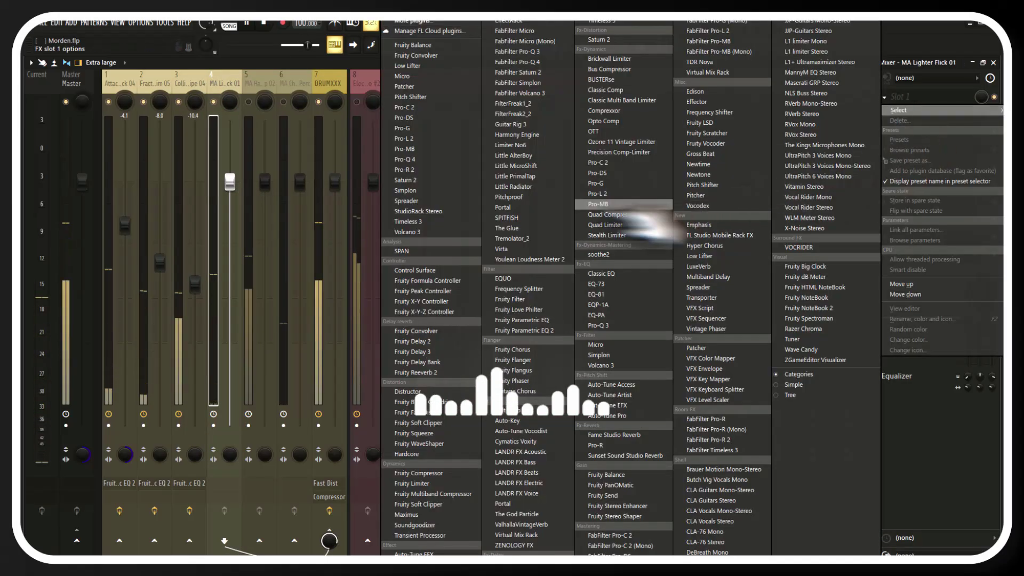
pyautogui.click(583, 341)
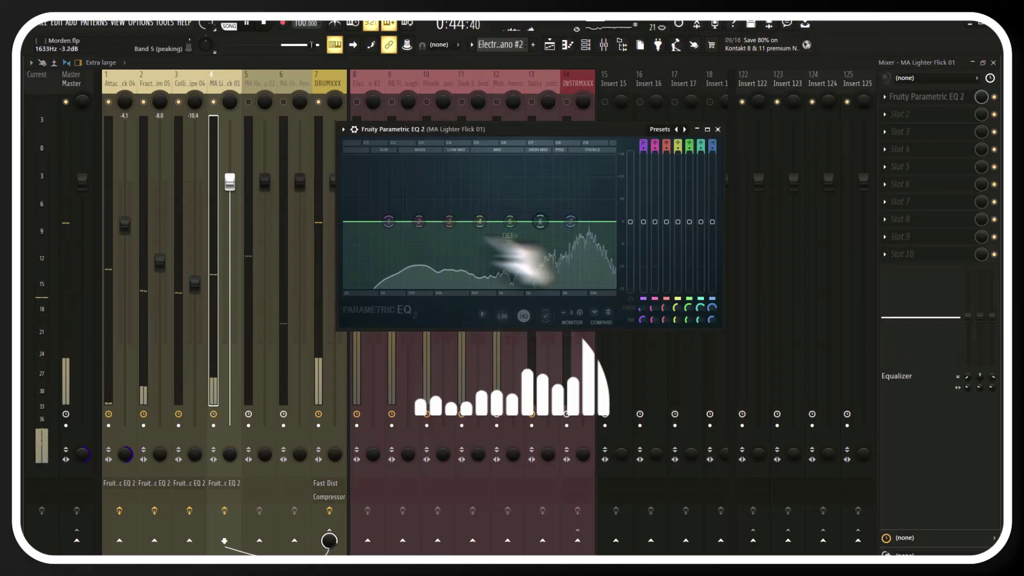
pyautogui.moveTo(390, 222); pyautogui.dragTo(497, 288)
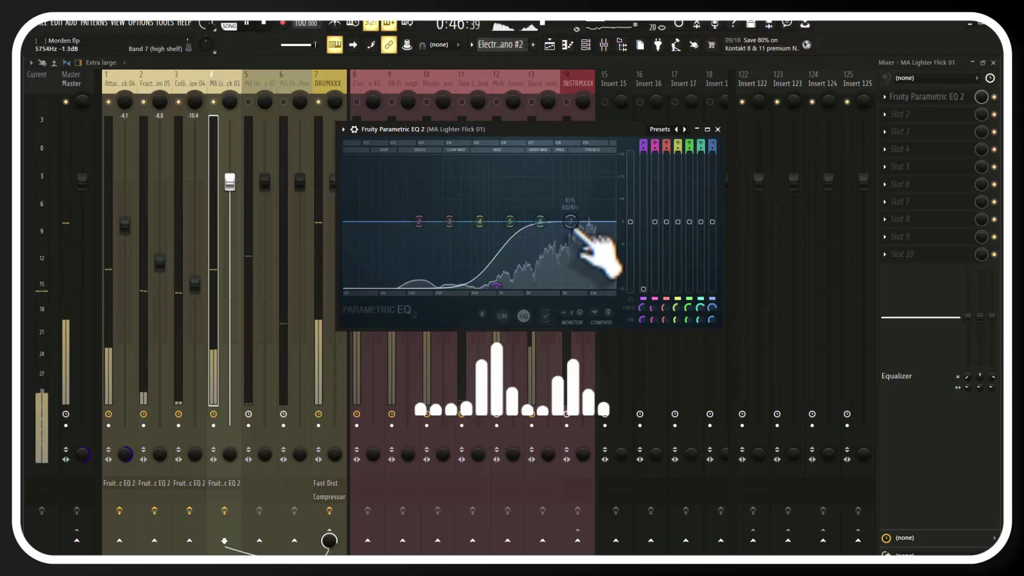
pyautogui.moveTo(571, 223); pyautogui.dragTo(543, 238)
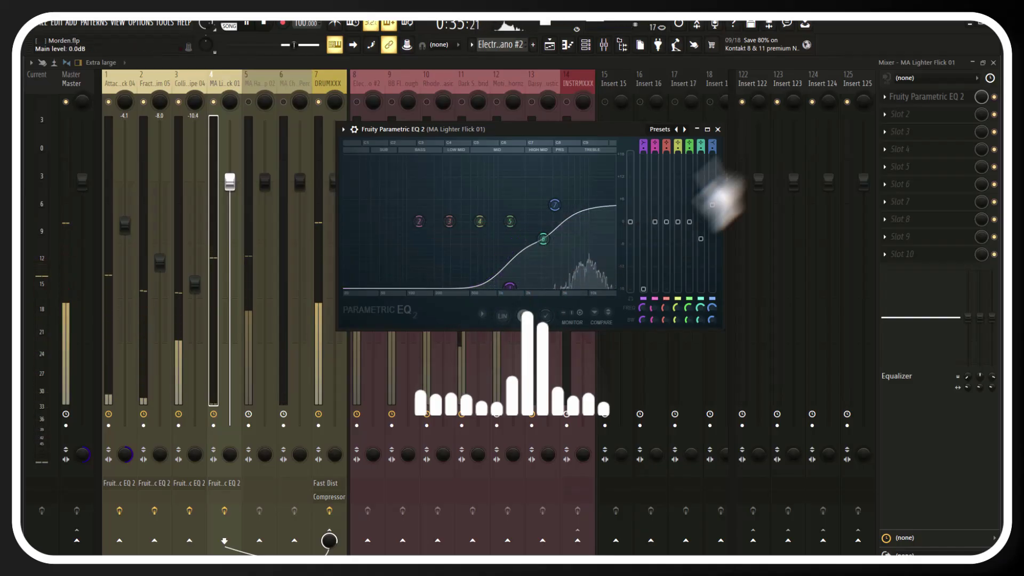
pyautogui.click(717, 129)
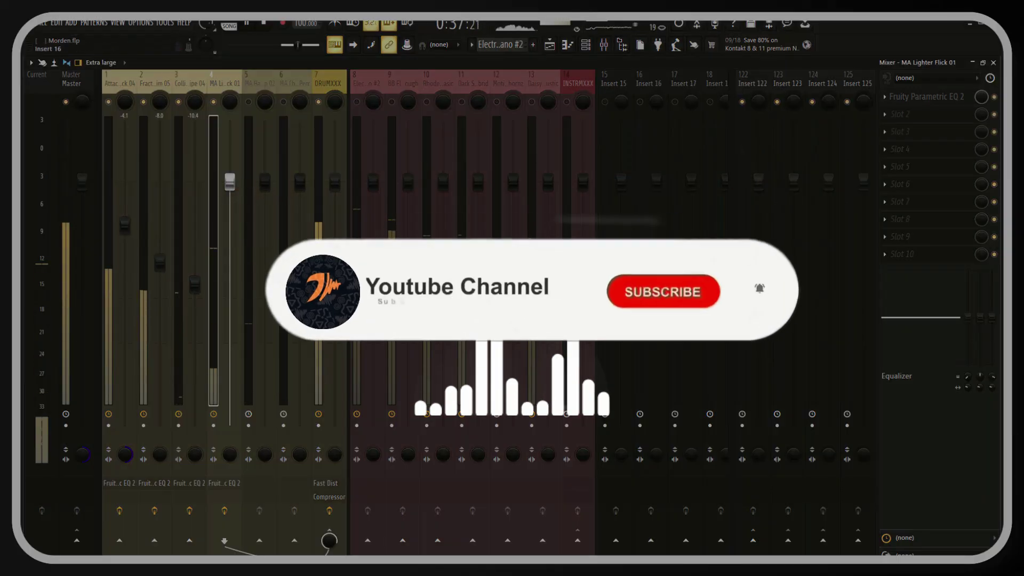
# Step: Set stereo separation to 12% separated on MA Lighter Flick 01 and 20% merged on Collider Down Pipe 04
pyautogui.moveTo(230, 454); pyautogui.dragTo(229, 461)
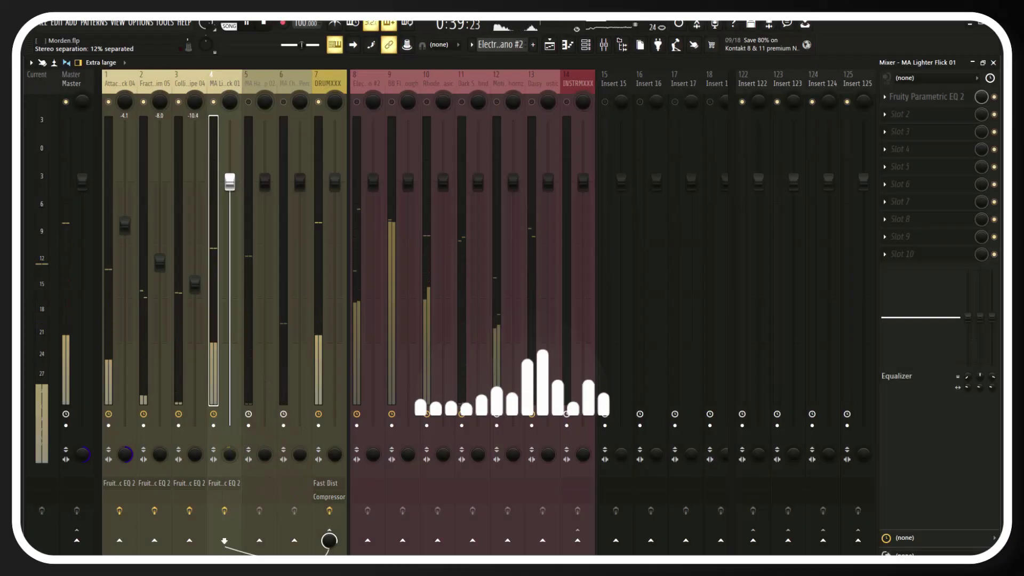
pyautogui.click(177, 316)
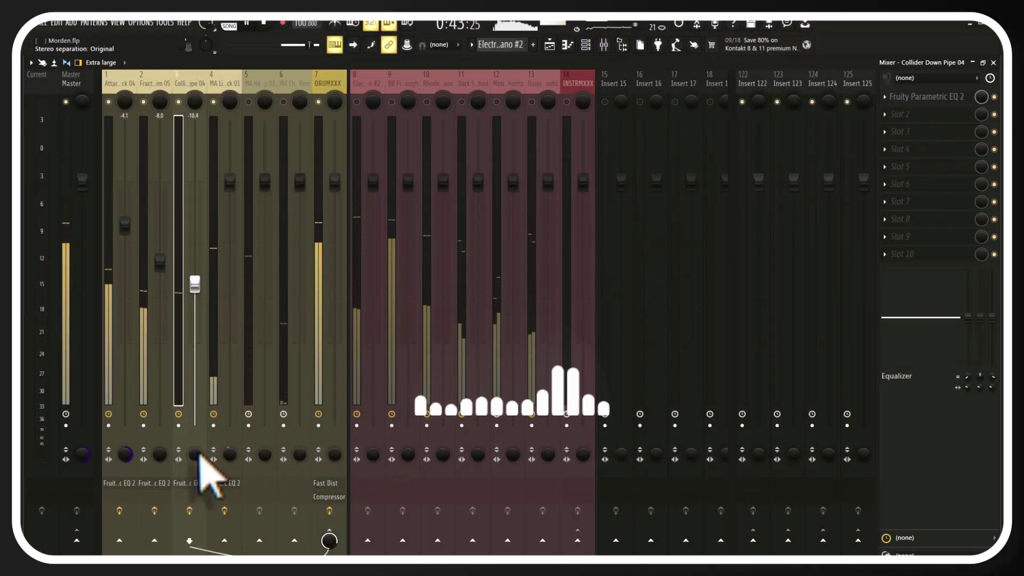
pyautogui.moveTo(195, 456); pyautogui.dragTo(195, 448)
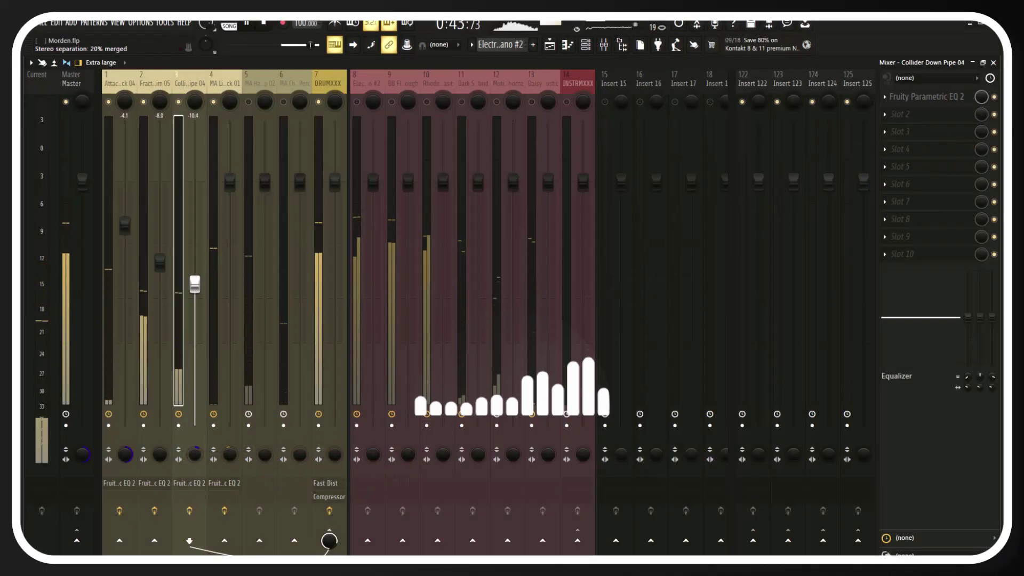
# Step: Review the existing EQ curve on the Fracture Rim 05 track
pyautogui.click(142, 292)
pyautogui.click(946, 99)
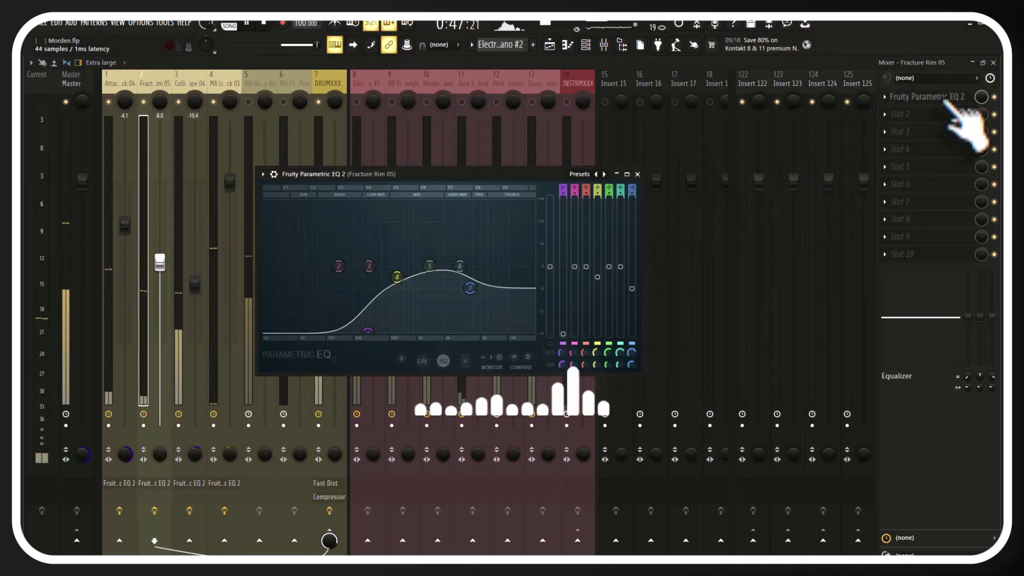
pyautogui.click(945, 99)
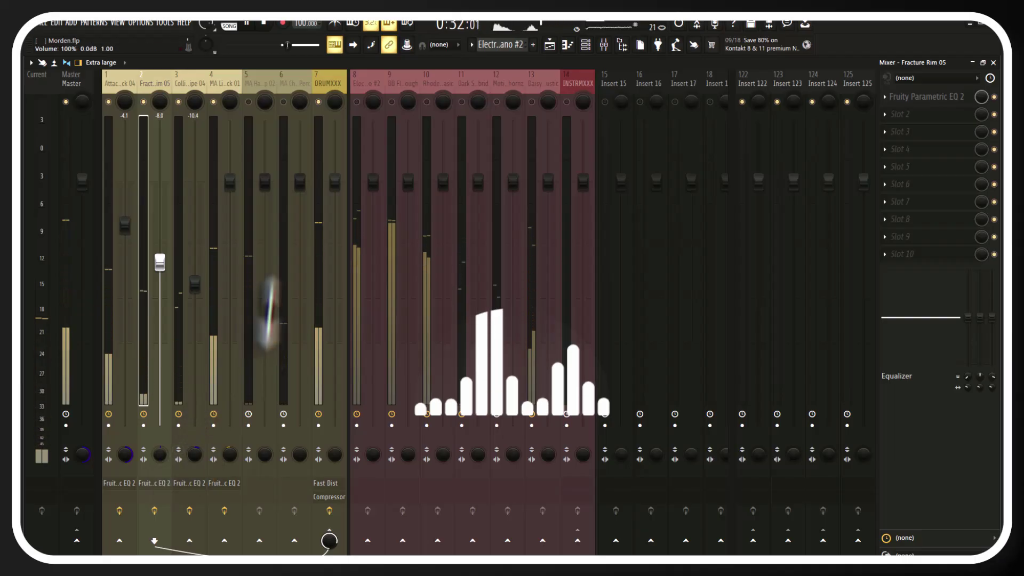
# Step: Unmute the MA Harpers Tap 02 track and load Fruity Parametric EQ 2 into its first effect slot
pyautogui.click(248, 102)
pyautogui.click(249, 128)
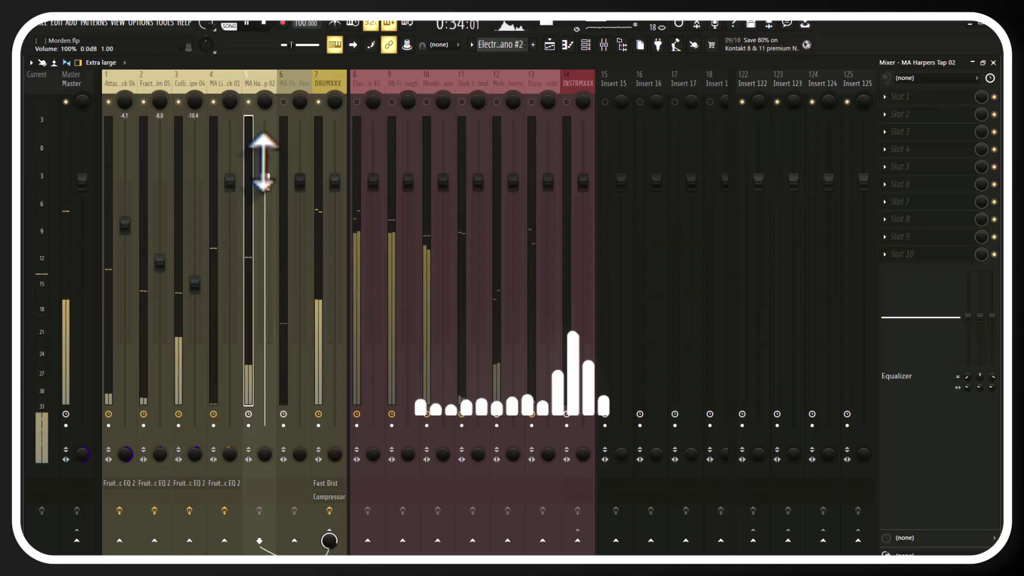
pyautogui.click(955, 97)
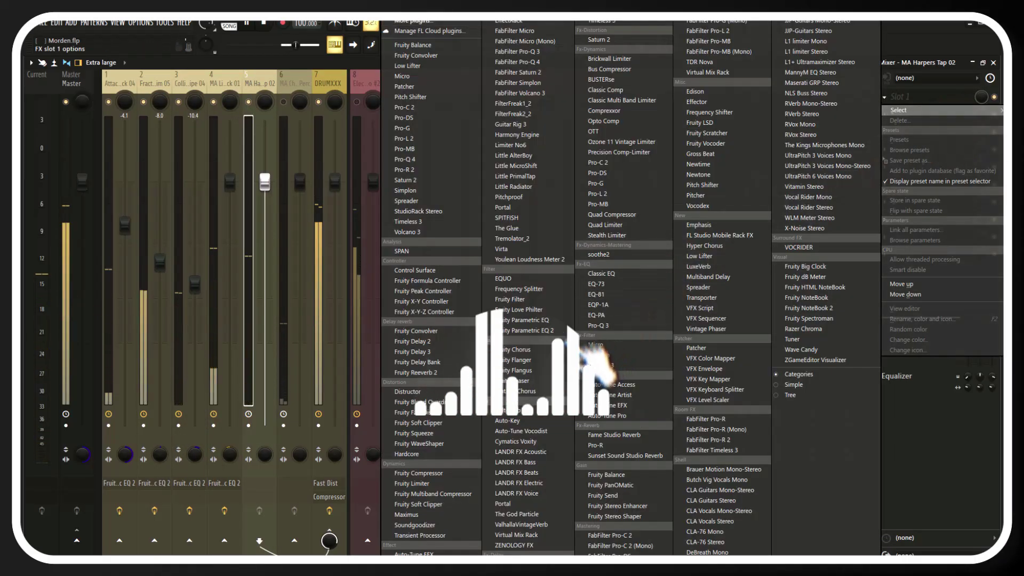
pyautogui.click(534, 329)
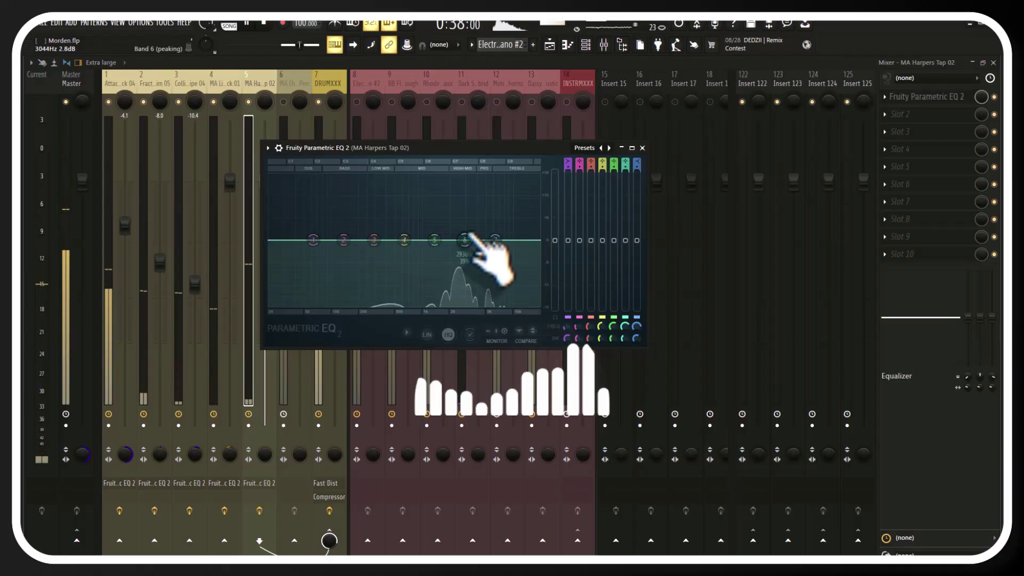
# Step: Boost the Harpers Tap EQ's band 6, cut lows with band 1, lower band 7, and dip band 5 by 4.4 dB near 1624 Hz at 24% width
pyautogui.moveTo(466, 225); pyautogui.dragTo(465, 216)
pyautogui.moveTo(313, 240); pyautogui.dragTo(391, 305)
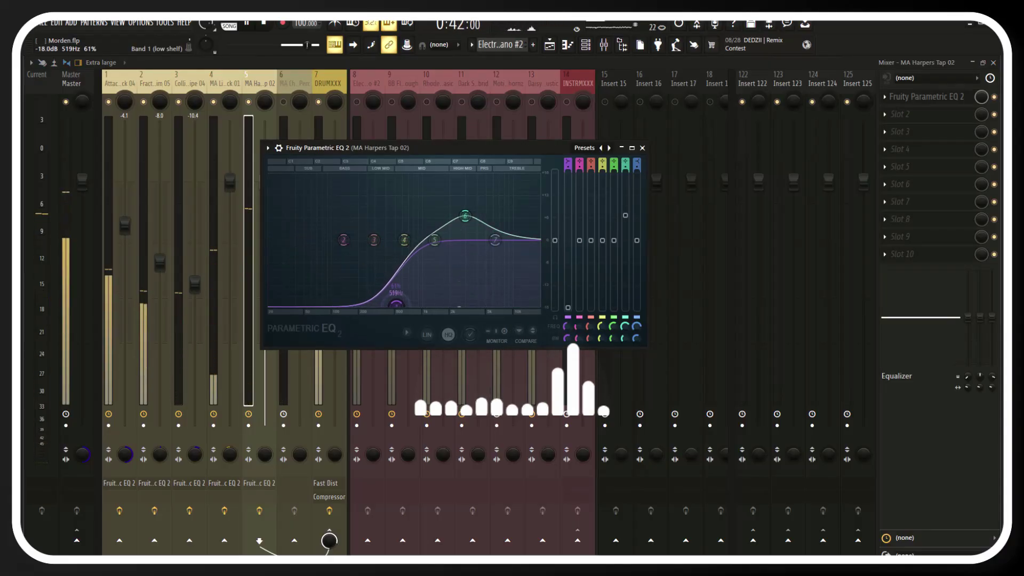
pyautogui.moveTo(435, 240); pyautogui.dragTo(442, 251)
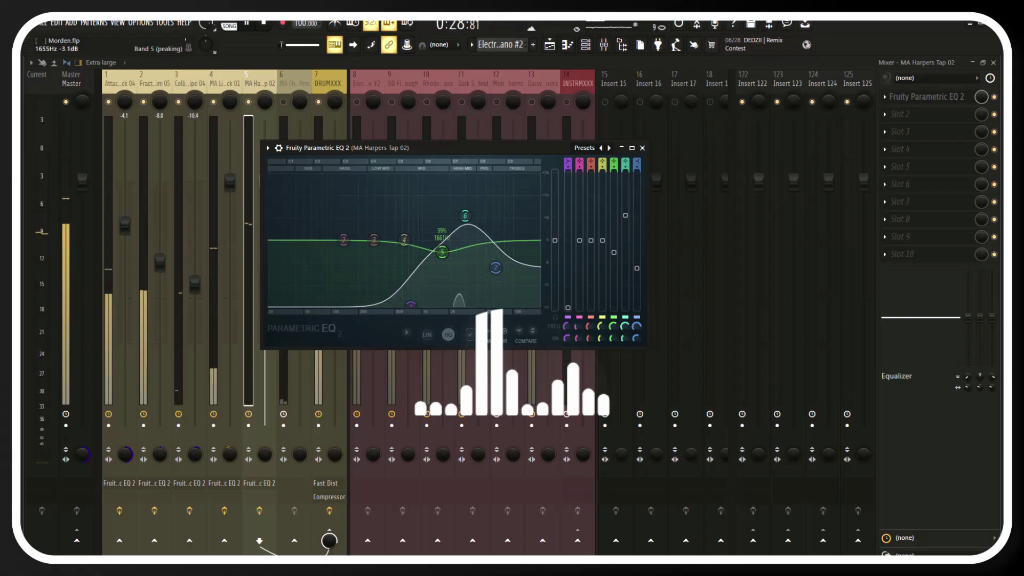
pyautogui.scroll(5, 442, 253)
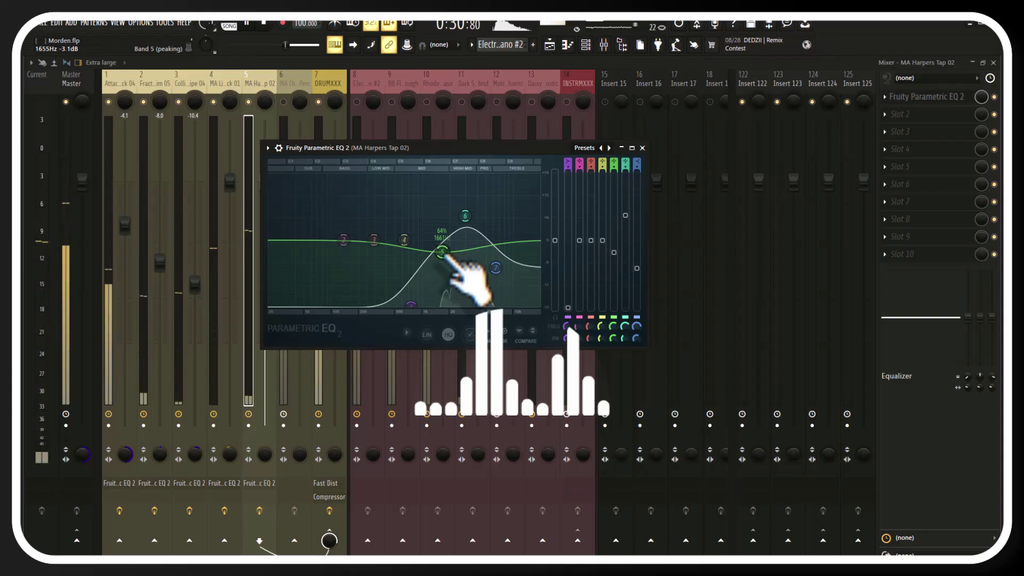
pyautogui.scroll(-1, 444, 254)
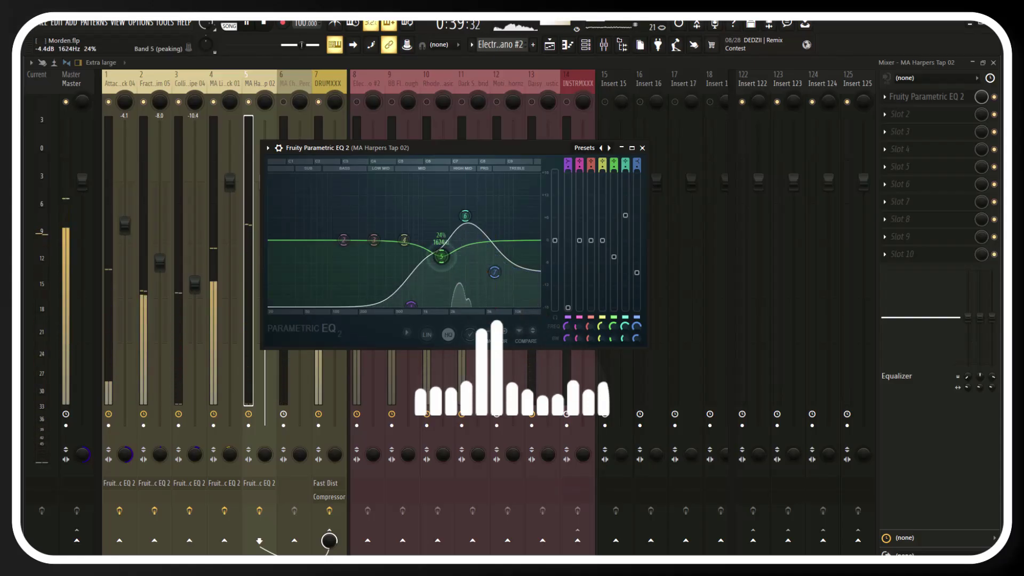
pyautogui.click(642, 148)
# Step: Lower MA Harpers Tap 02 to -10.0 dB and pan it right, and pan Collider Down Pipe 04 about 37% left
pyautogui.moveTo(265, 181); pyautogui.dragTo(265, 289)
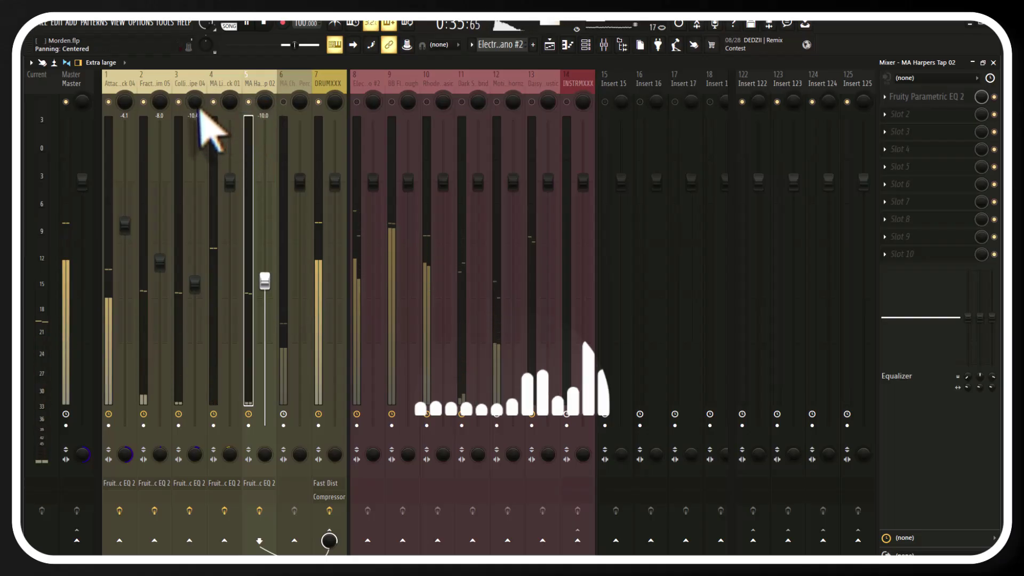
pyautogui.moveTo(200, 101); pyautogui.dragTo(200, 115)
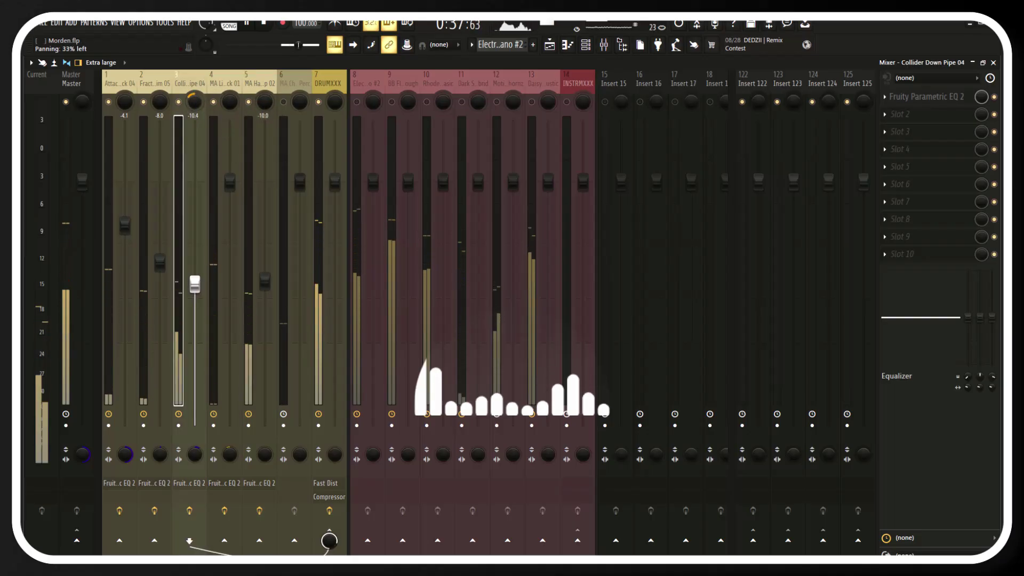
pyautogui.moveTo(264, 101)
pyautogui.mouseDown()
pyautogui.moveTo(264, 88)
pyautogui.moveTo(265, 98)
pyautogui.mouseUp()
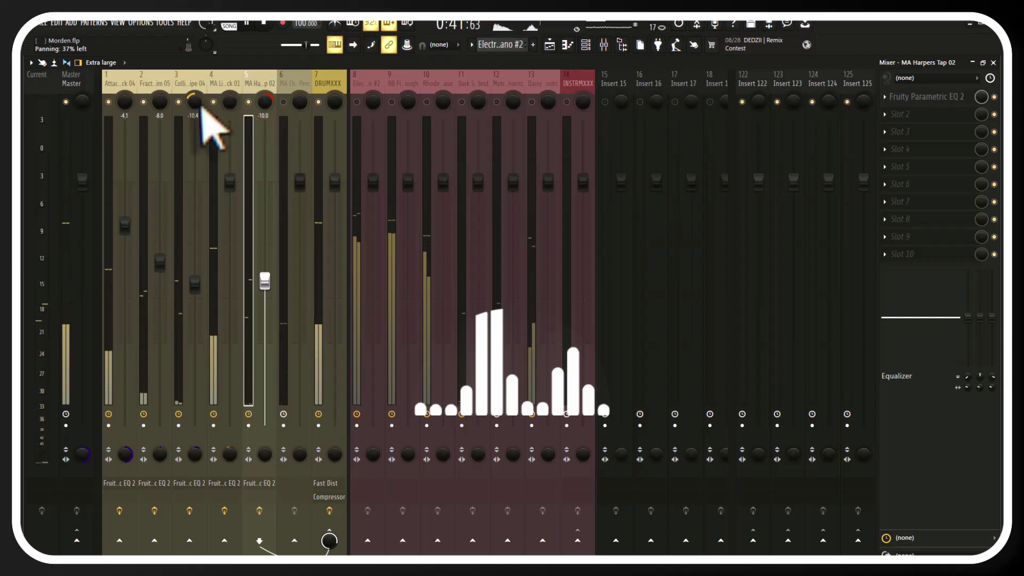
# Step: Unmute the MA Charcoal Planetary Perc track, then load Fruity Parametric EQ 2 into its first effect slot with band 6 boosted
pyautogui.moveTo(195, 104); pyautogui.dragTo(196, 107)
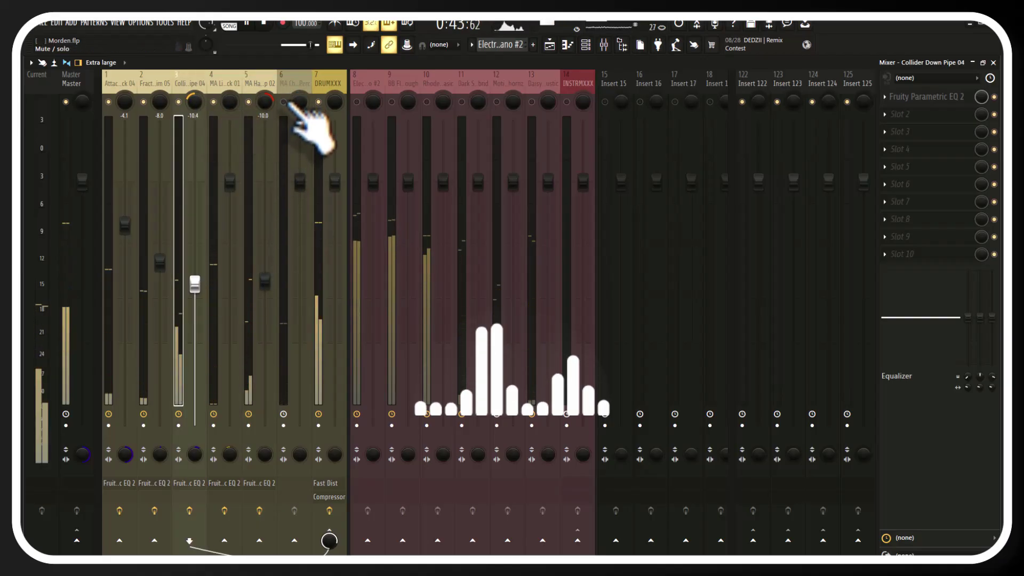
pyautogui.click(296, 152)
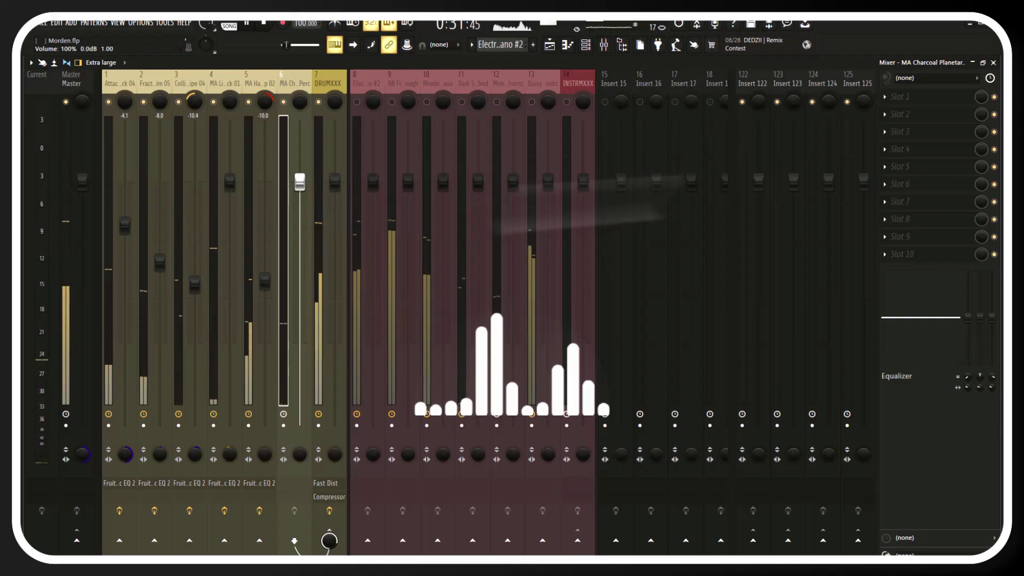
pyautogui.click(927, 97)
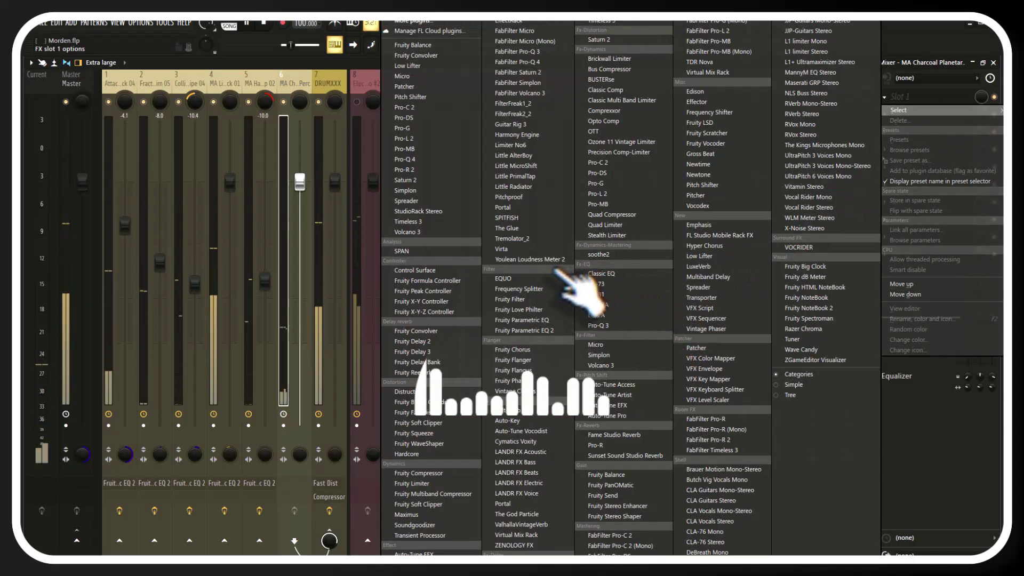
pyautogui.click(557, 332)
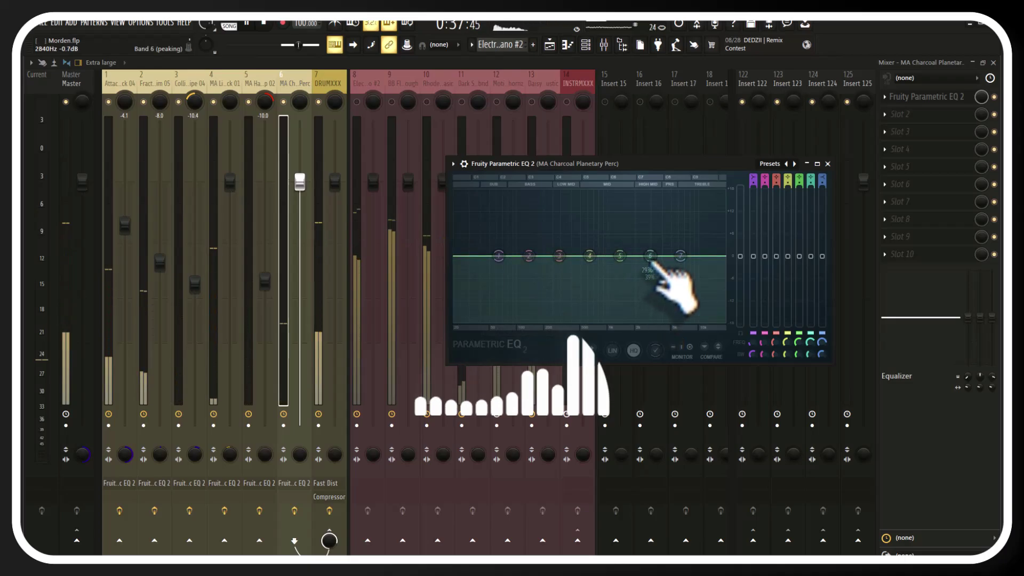
pyautogui.moveTo(650, 256); pyautogui.dragTo(650, 236)
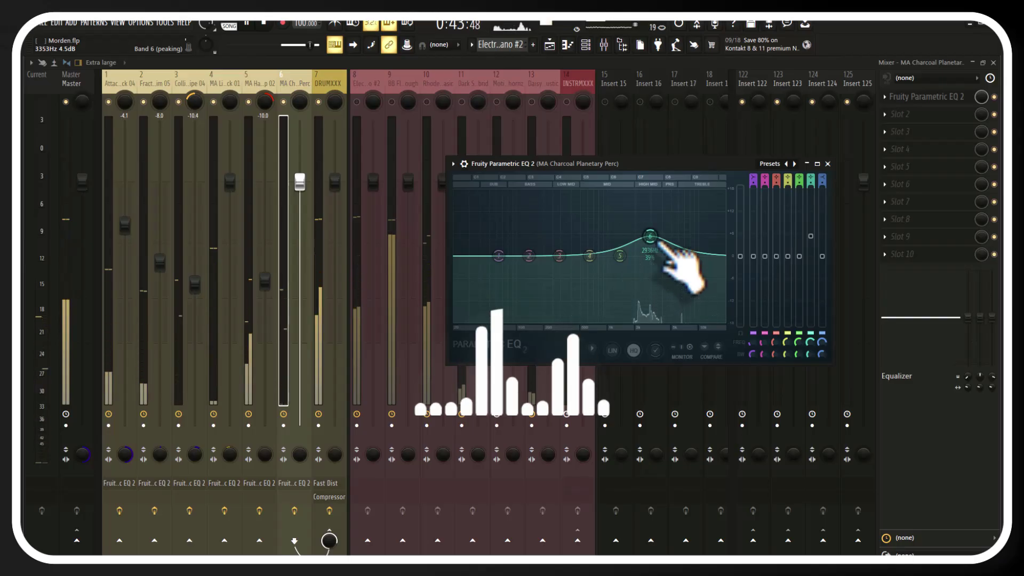
# Step: Reset Collider Down Pipe 04's panning to centre and pan MA Charcoal Planetary Perc to the left
pyautogui.rightClick(195, 106)
pyautogui.click(211, 110)
pyautogui.moveTo(300, 101); pyautogui.dragTo(299, 115)
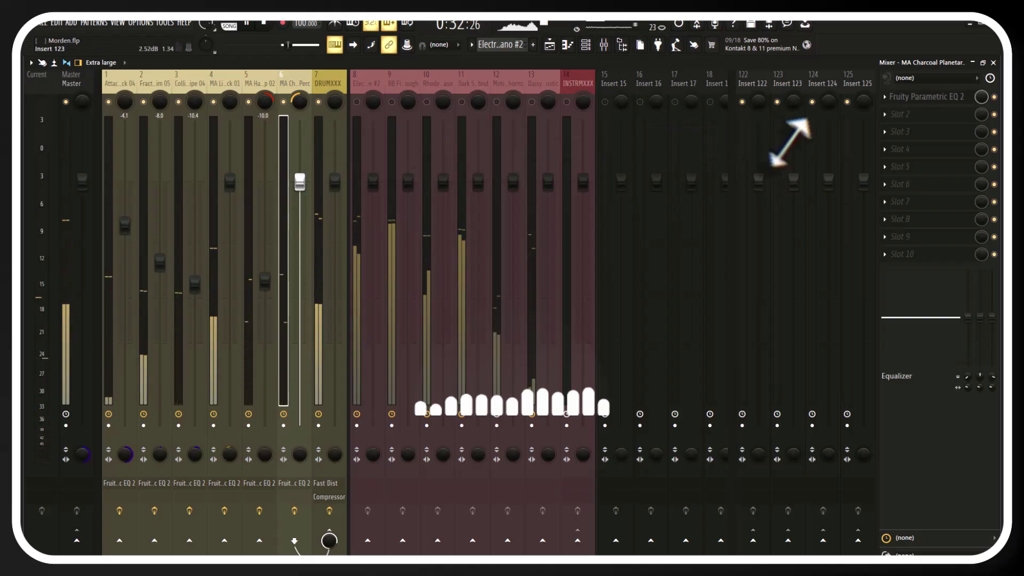
# Step: In the Charcoal Planetary Perc's EQ, cut the lows with band 1, dip band 5, raise band 6 slightly and lower band 7
pyautogui.click(958, 98)
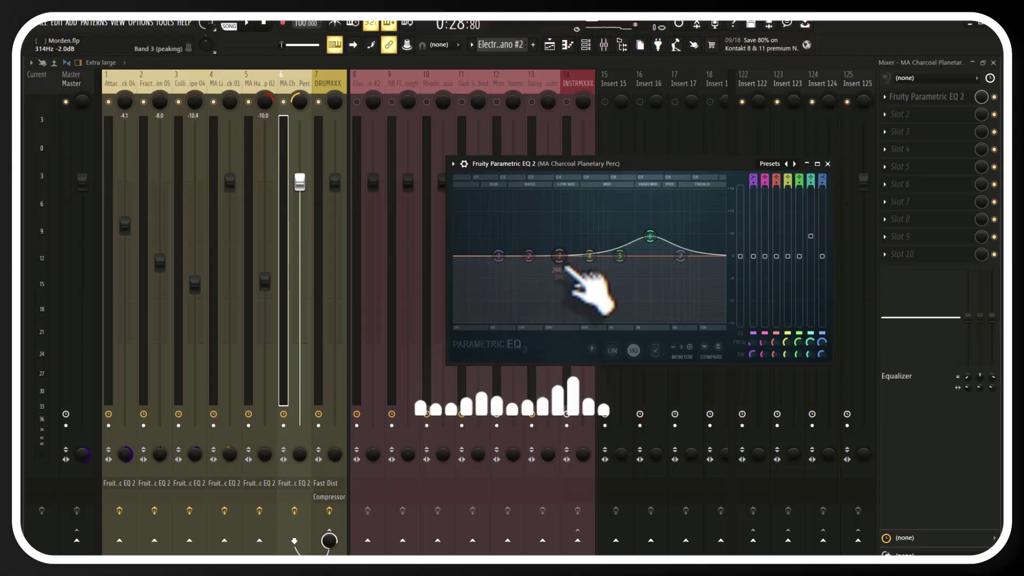
pyautogui.press('space')
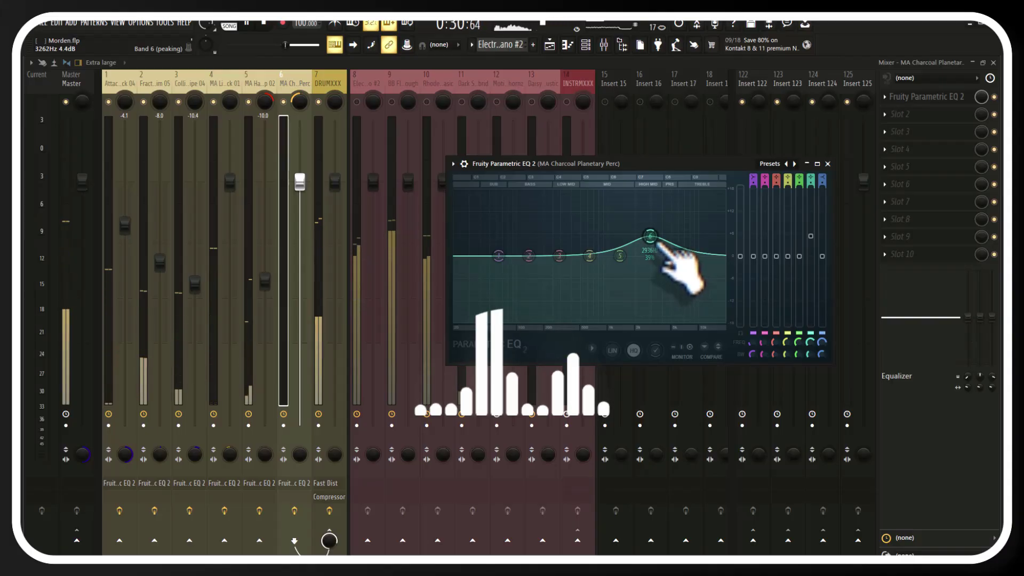
pyautogui.press('space')
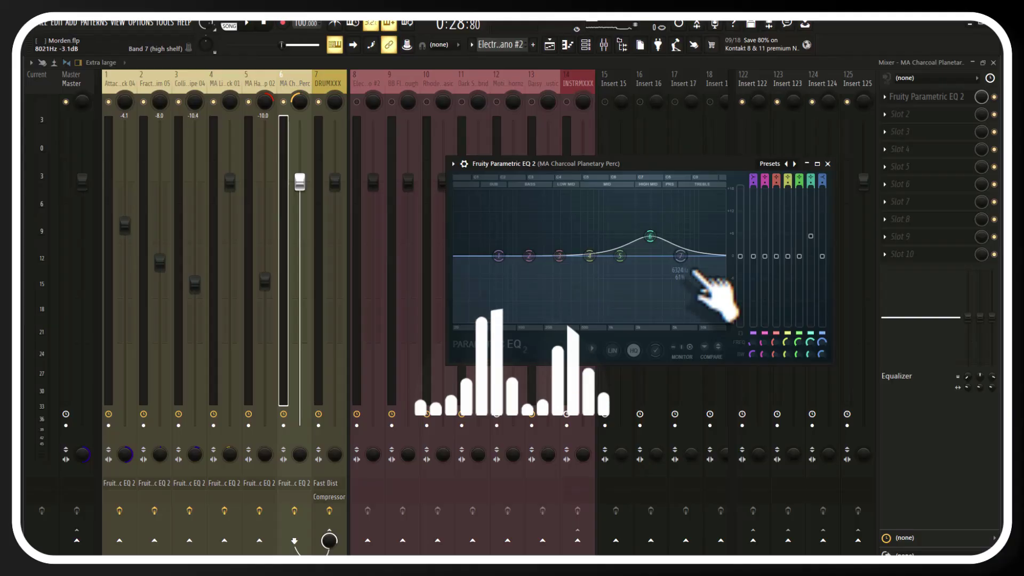
pyautogui.press('space')
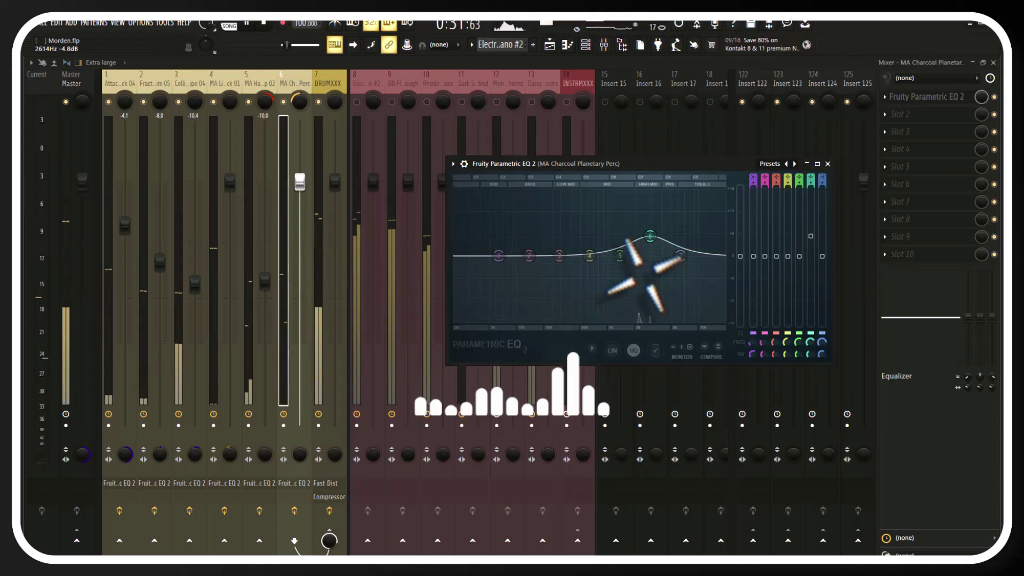
pyautogui.moveTo(498, 256); pyautogui.dragTo(583, 321)
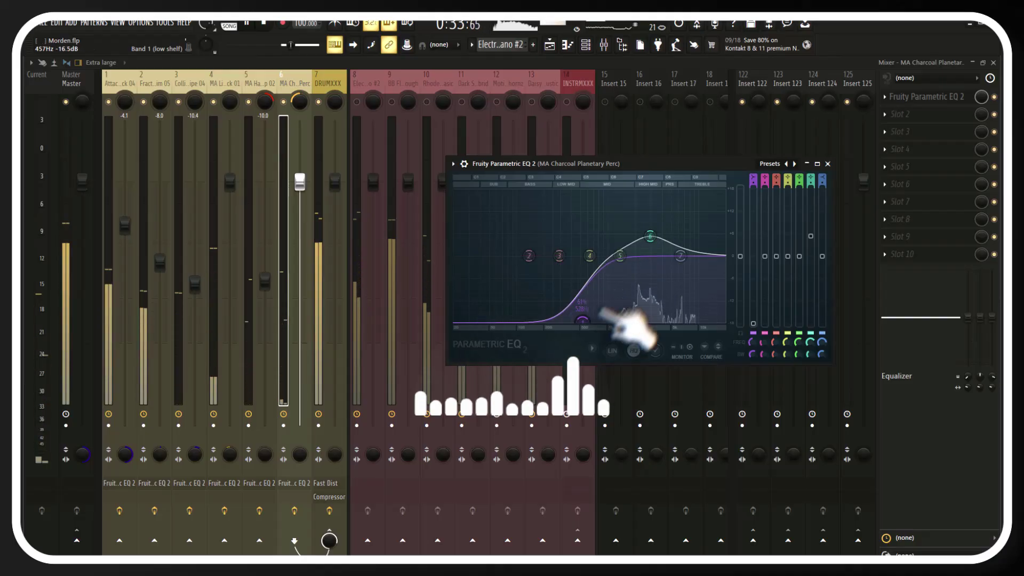
pyautogui.moveTo(619, 256)
pyautogui.mouseDown()
pyautogui.moveTo(678, 257)
pyautogui.moveTo(670, 278)
pyautogui.moveTo(623, 271)
pyautogui.mouseUp()
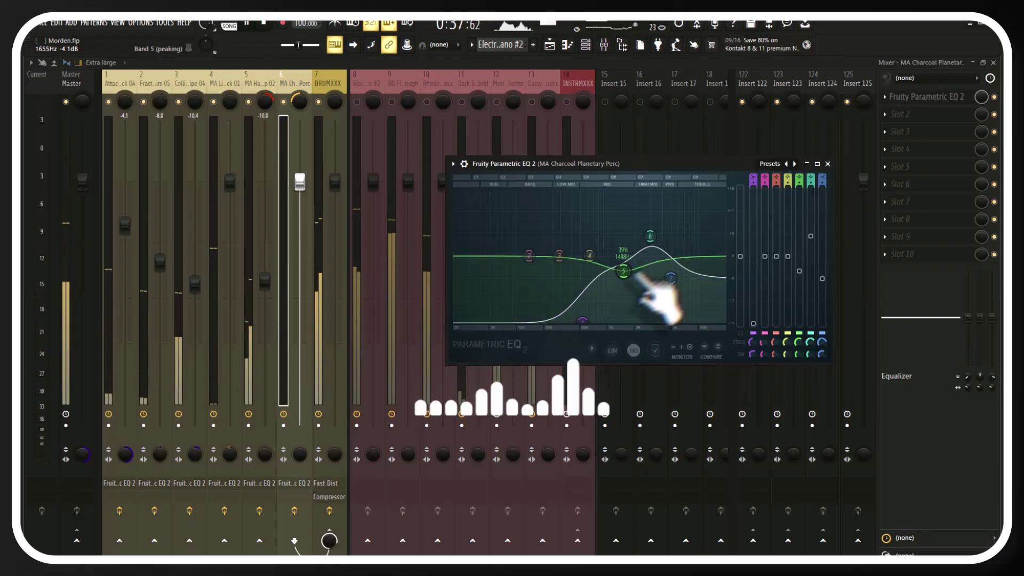
pyautogui.moveTo(650, 236); pyautogui.dragTo(652, 232)
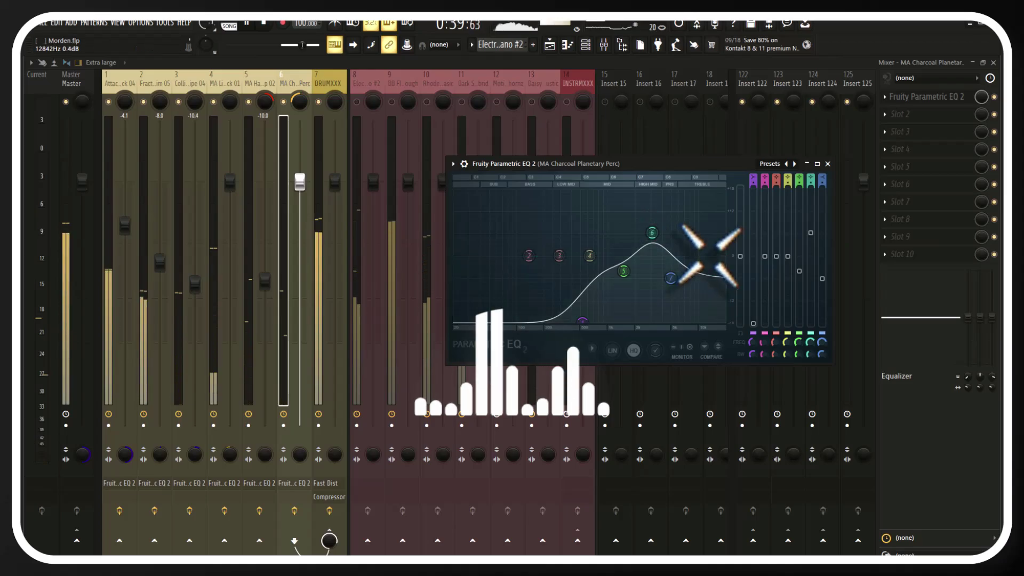
pyautogui.moveTo(670, 278); pyautogui.dragTo(623, 273)
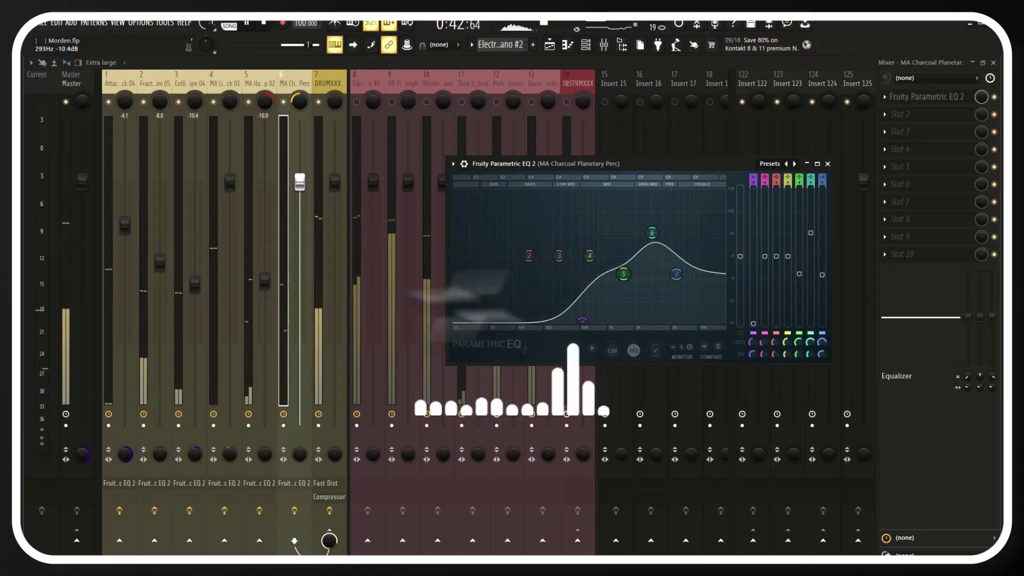
# Step: Lower MA Charcoal Planetary Perc to -5.5 dB and play the full mix with all drum and instrument tracks unmuted
pyautogui.click(827, 163)
pyautogui.moveTo(299, 181); pyautogui.dragTo(299, 239)
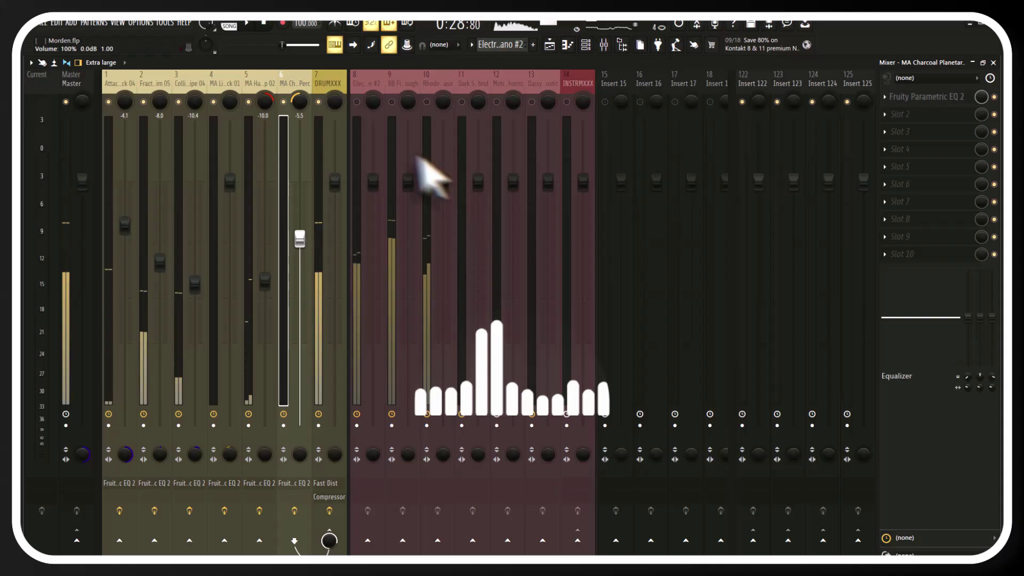
pyautogui.rightClick(321, 101)
pyautogui.rightClick(321, 102)
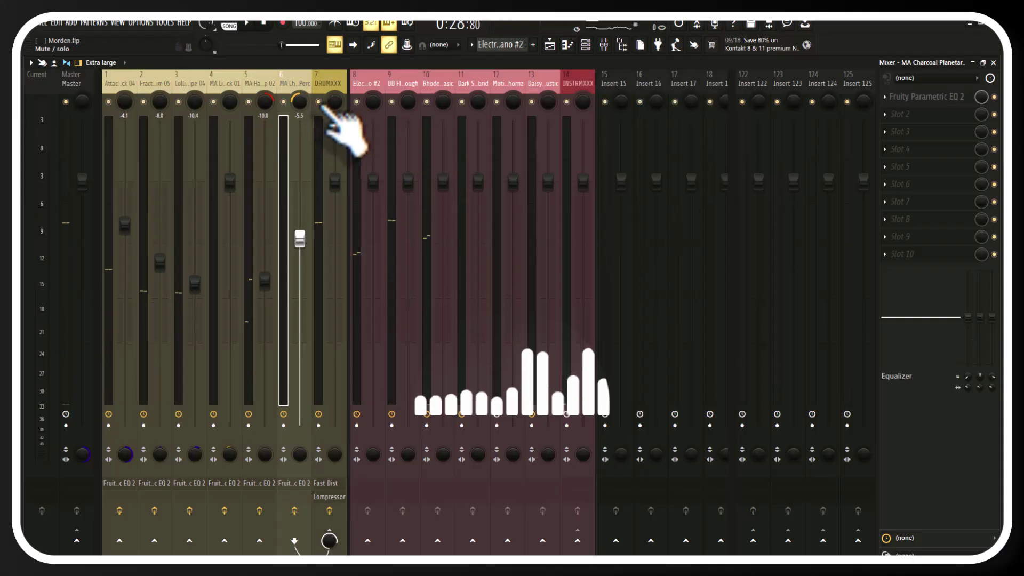
pyautogui.press('space')
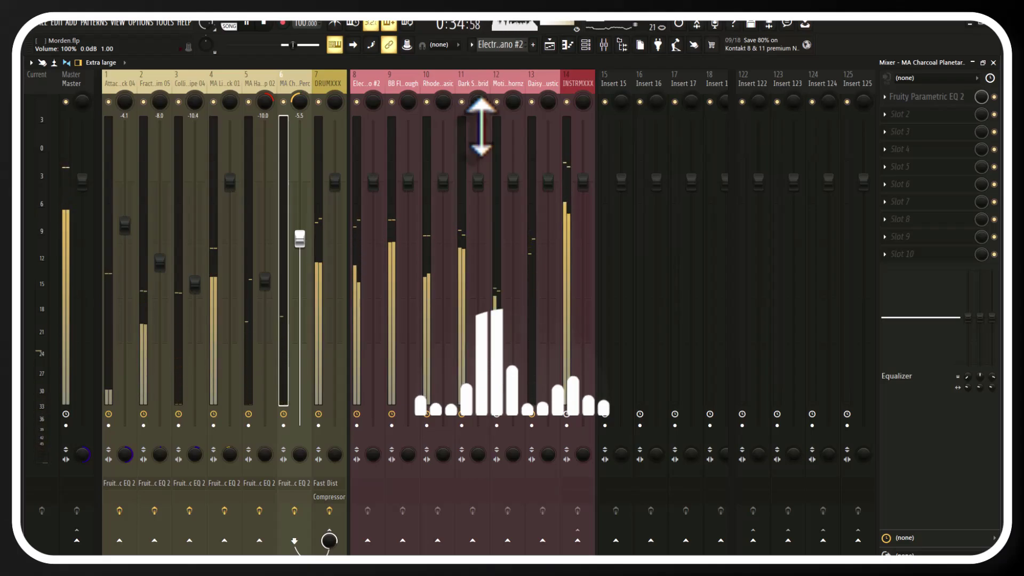
pyautogui.press('space')
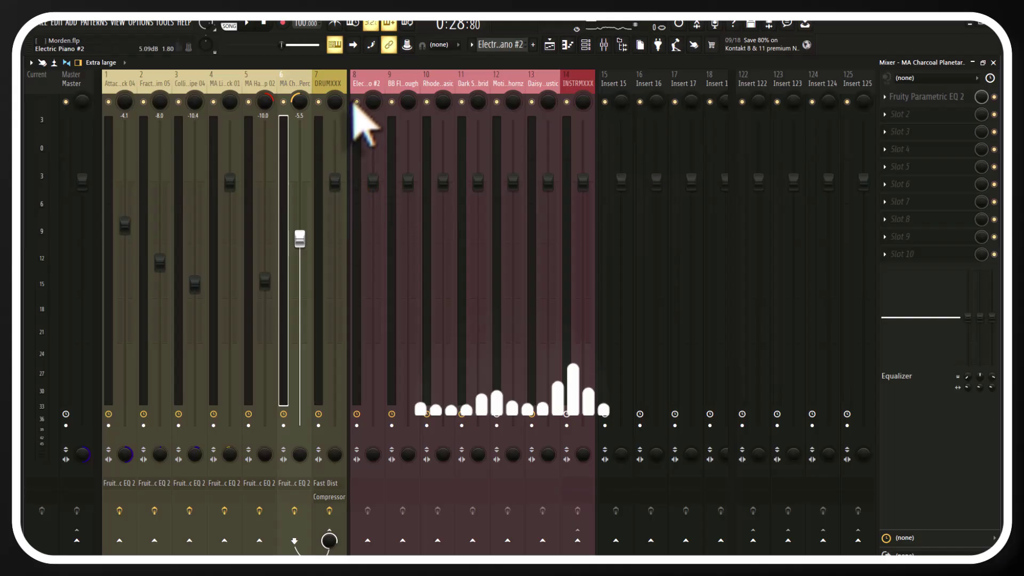
# Step: Solo the Electric Piano #2 track and play it back
pyautogui.click(368, 120)
pyautogui.press('space')
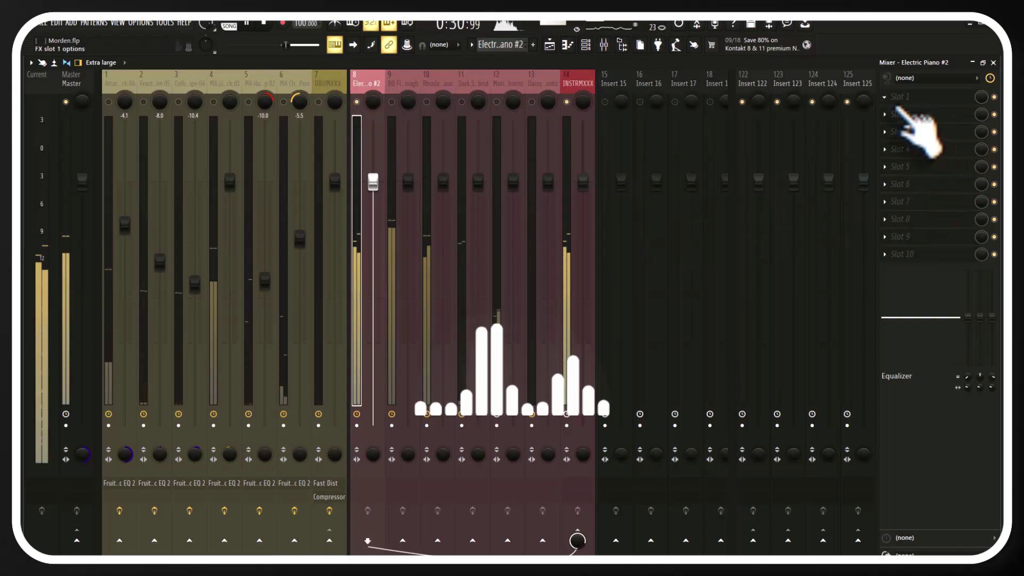
pyautogui.press('space')
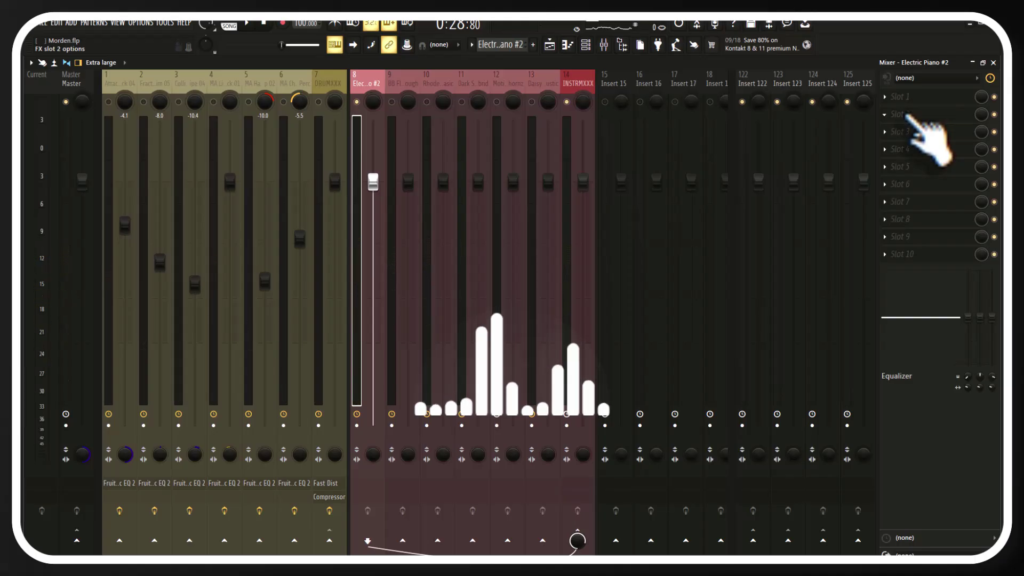
pyautogui.press('space')
# Step: Open Electric Piano #2's notes in the piano roll and scale their velocities to 79% with the level scaling multiplier
pyautogui.click(586, 45)
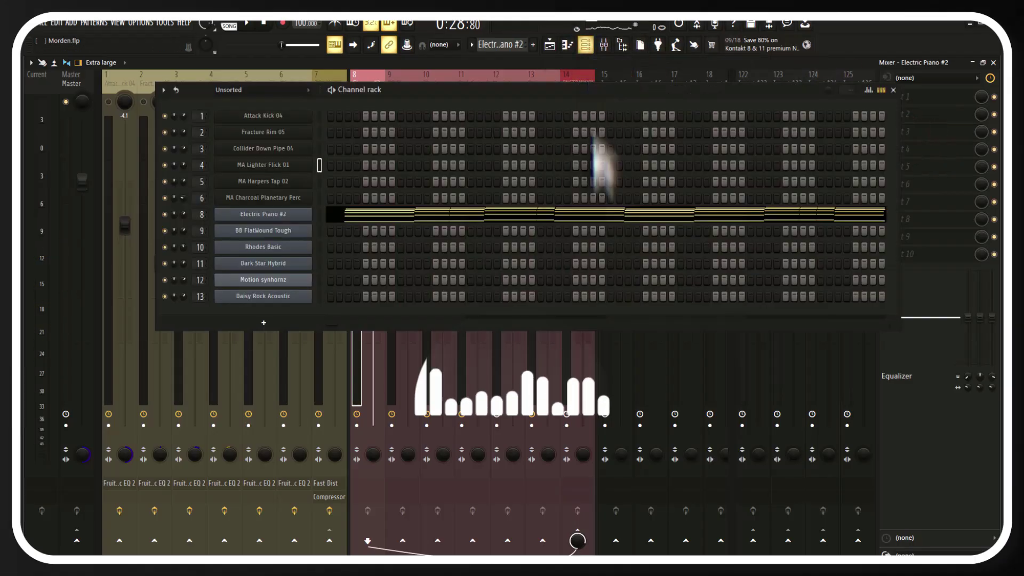
pyautogui.press('space')
pyautogui.click(421, 215)
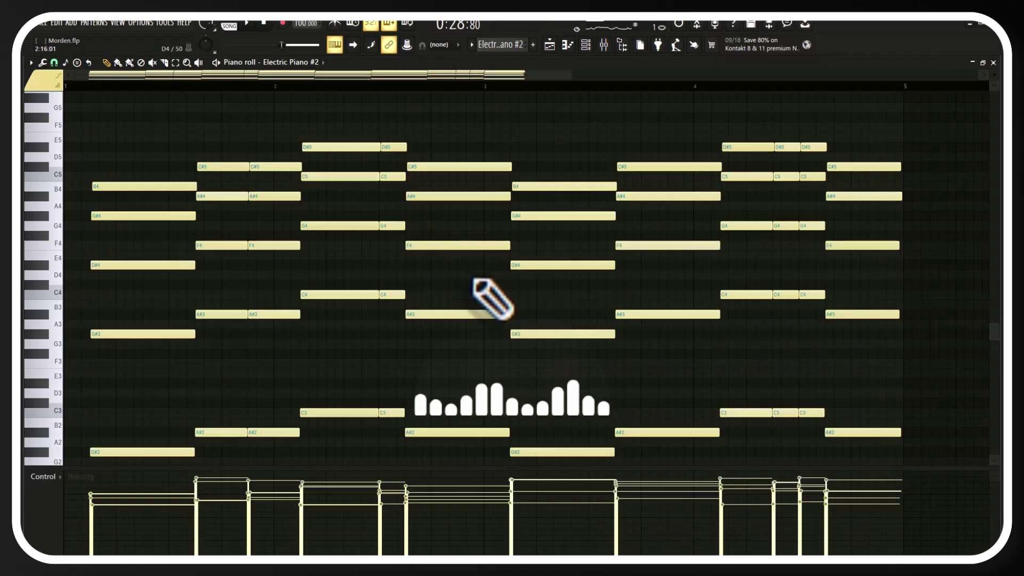
pyautogui.hotkey('alt', 'x')
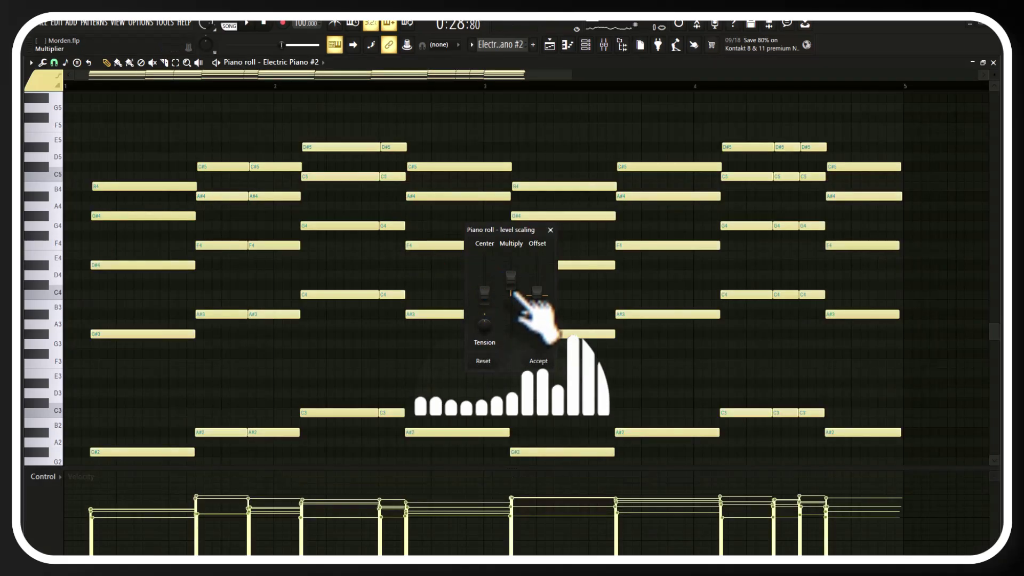
pyautogui.press('space')
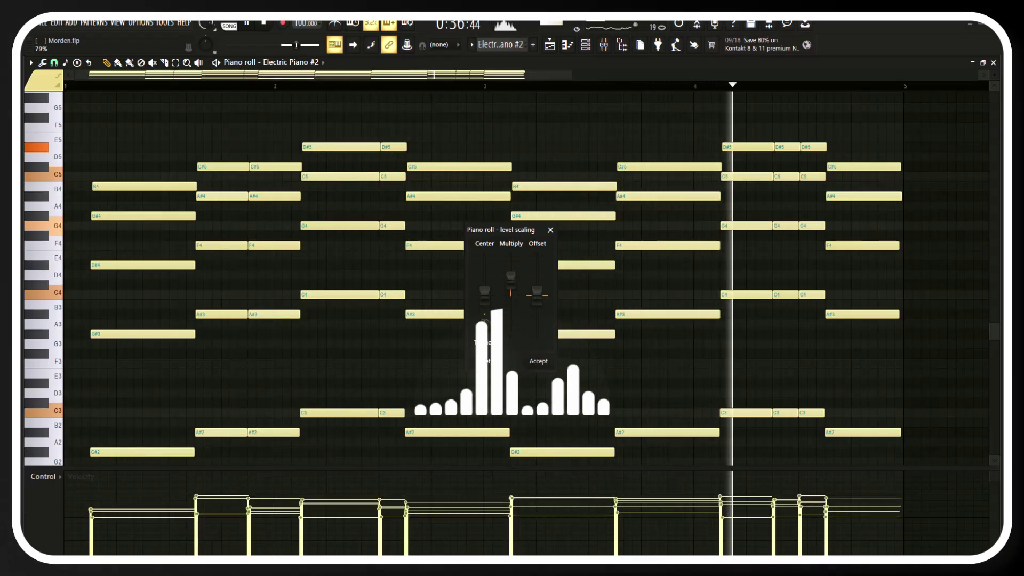
pyautogui.click(538, 361)
pyautogui.press('space')
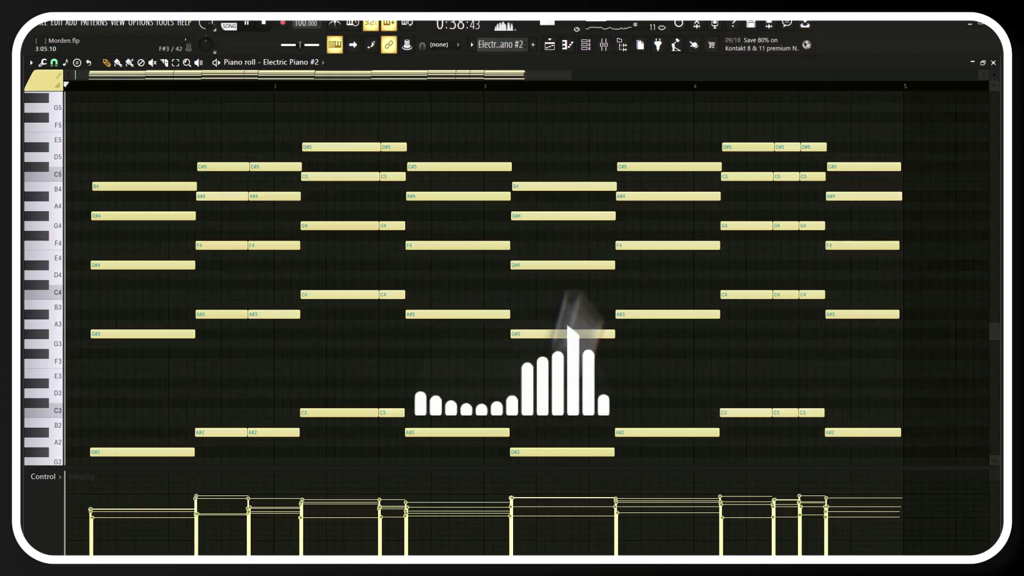
# Step: Return to the mixer and load Fruity Parametric EQ 2 into Electric Piano #2's first effect slot
pyautogui.click(603, 45)
pyautogui.press('space')
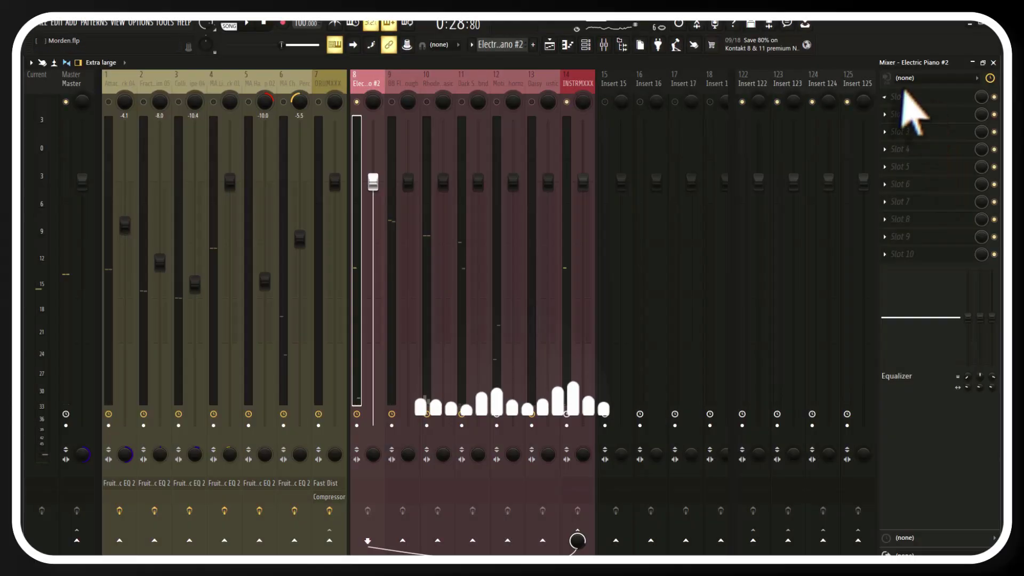
pyautogui.click(906, 97)
pyautogui.moveTo(906, 110)
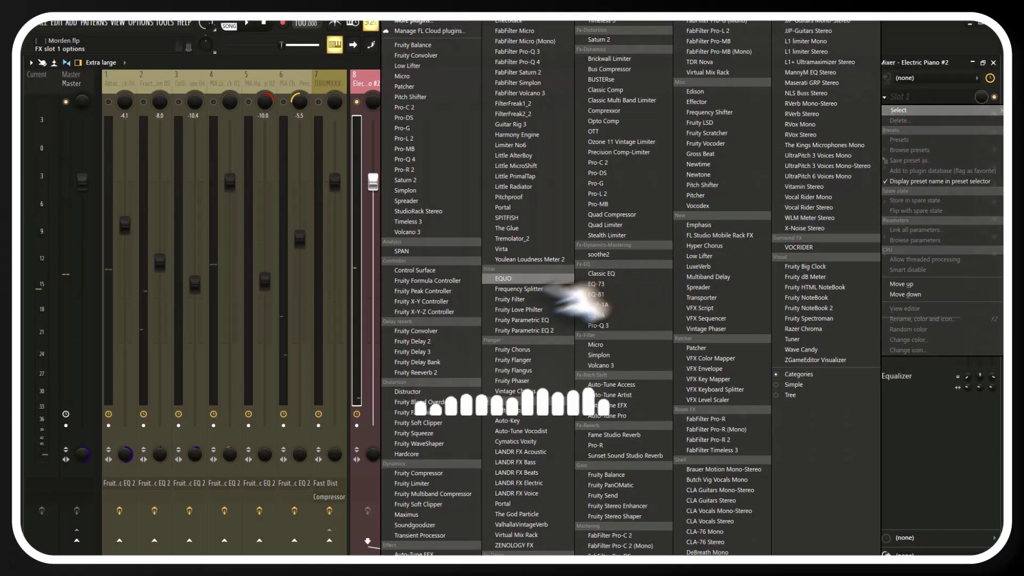
pyautogui.click(560, 333)
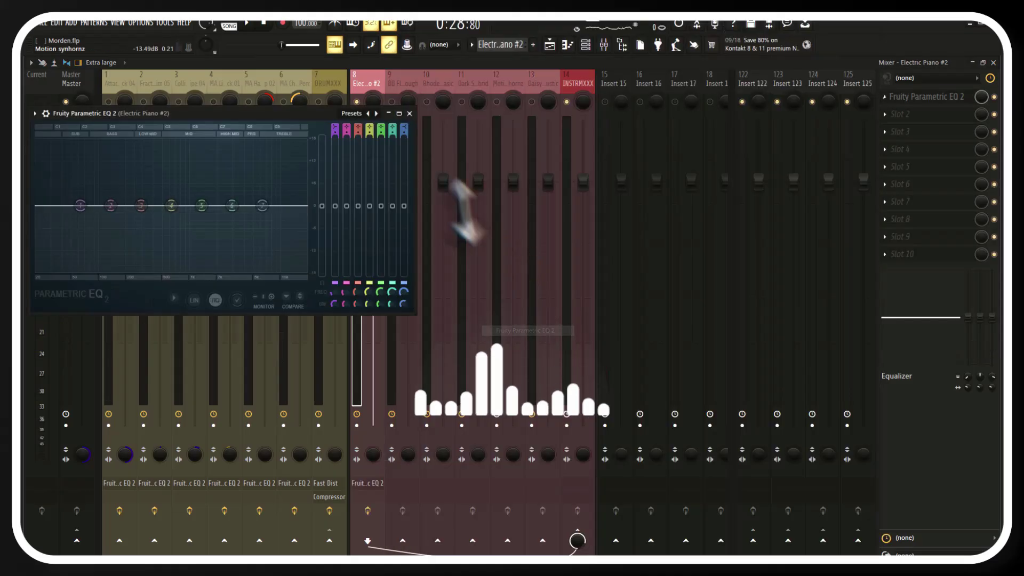
pyautogui.moveTo(245, 114); pyautogui.dragTo(760, 143)
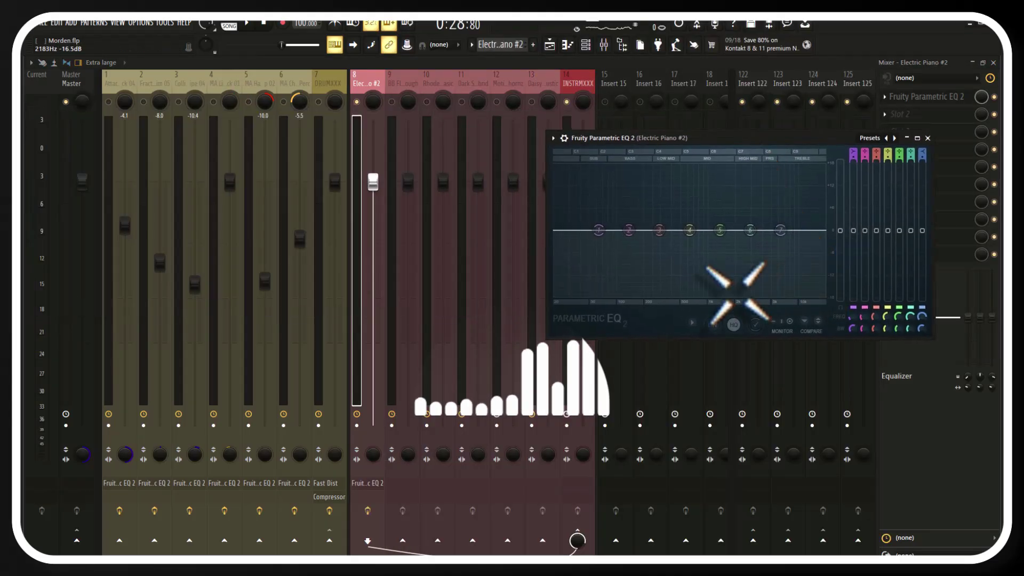
# Step: Boost the piano EQ's band 4 by 7.3 dB at 428 Hz, cut band 1 by 11.1 dB at 70 Hz and band 7 by 18 dB at 1264 Hz
pyautogui.press('space')
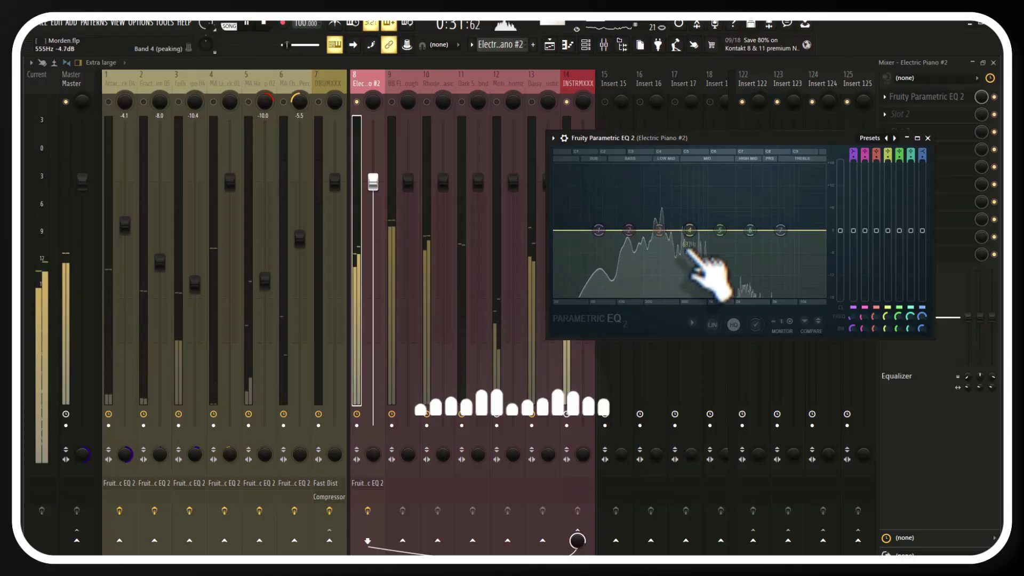
pyautogui.press('space')
pyautogui.press('space')
pyautogui.moveTo(690, 230); pyautogui.dragTo(674, 203)
pyautogui.moveTo(597, 230); pyautogui.dragTo(598, 233)
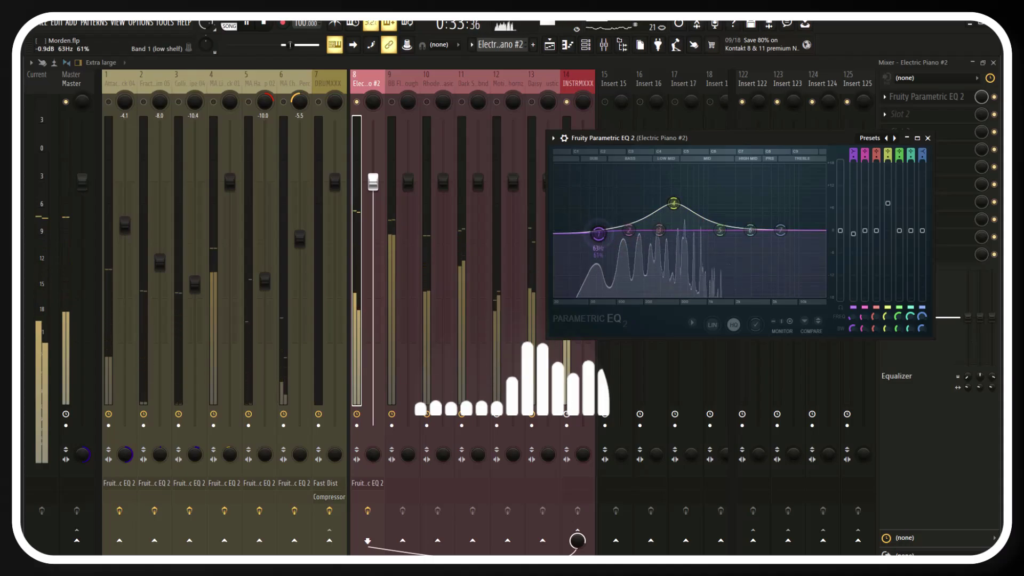
pyautogui.moveTo(780, 230); pyautogui.dragTo(726, 287)
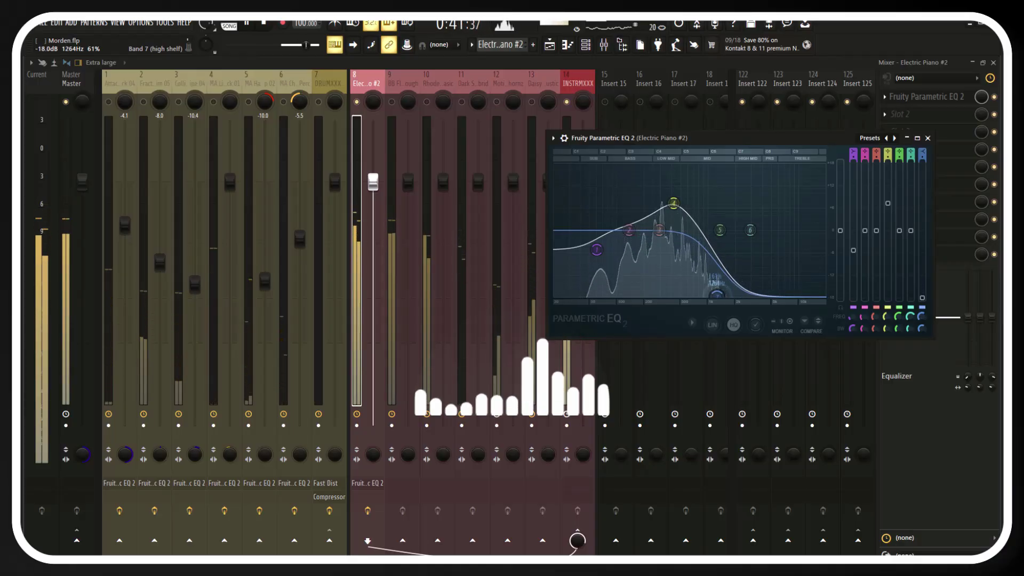
pyautogui.click(597, 250)
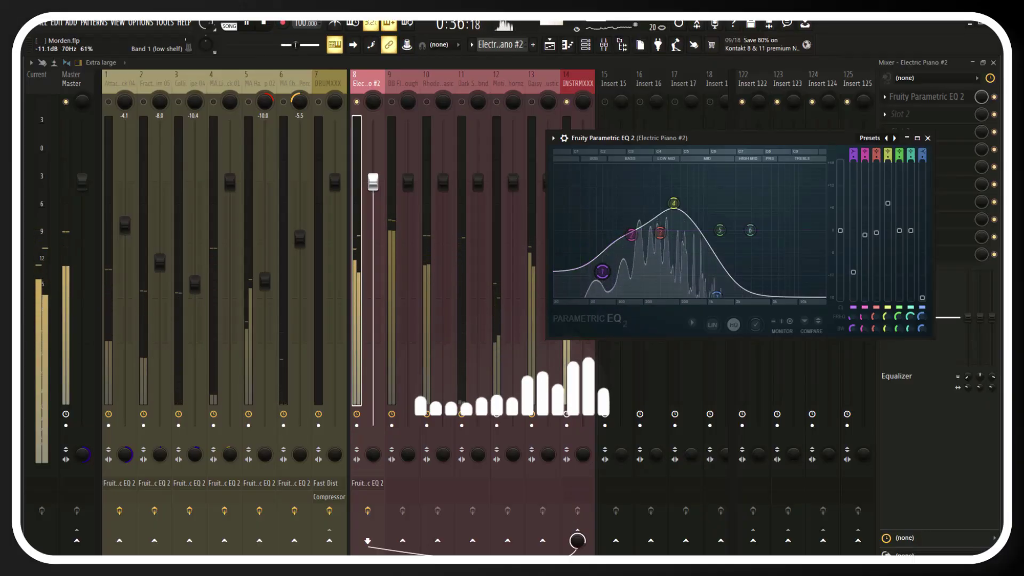
pyautogui.moveTo(675, 204)
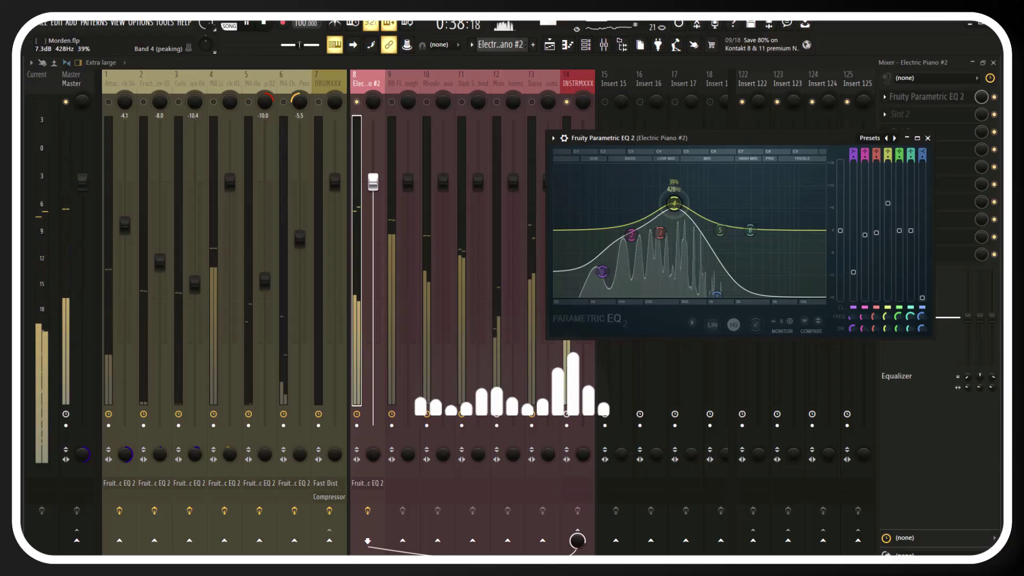
pyautogui.click(927, 138)
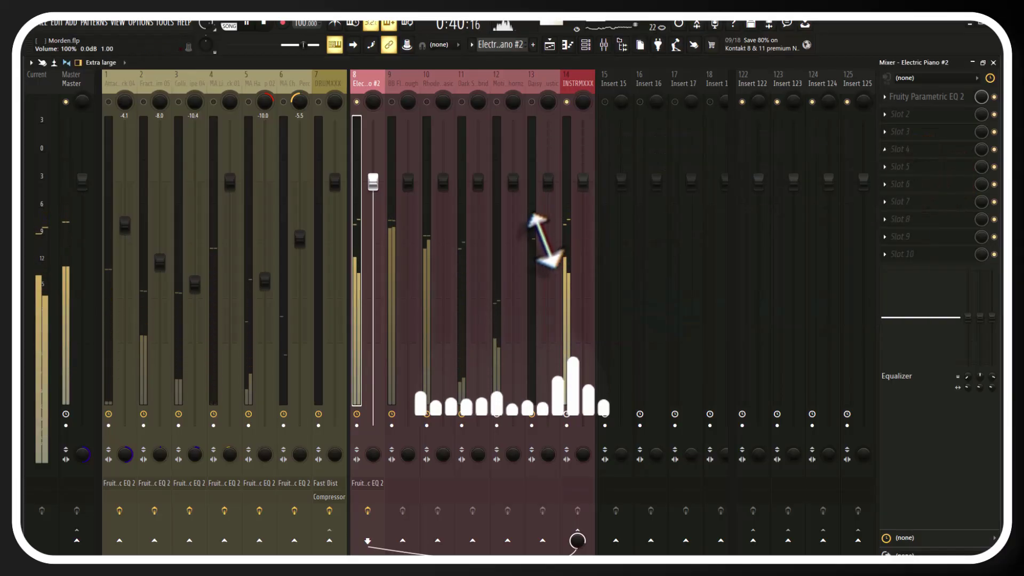
# Step: Load LANDR FX Acoustic into Electric Piano #2's second effect slot and set its Blend to 37% during playback
pyautogui.click(913, 122)
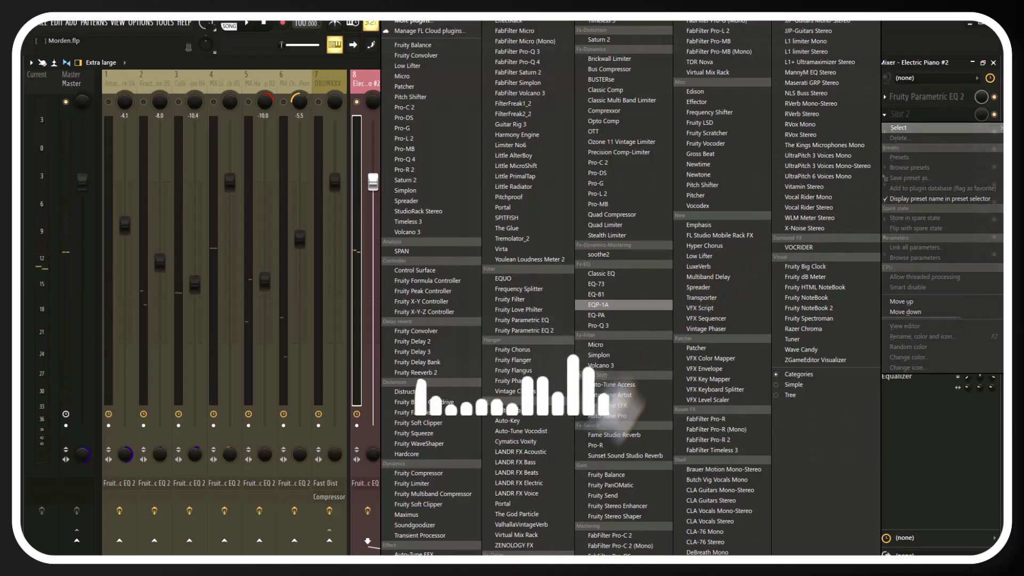
pyautogui.click(548, 455)
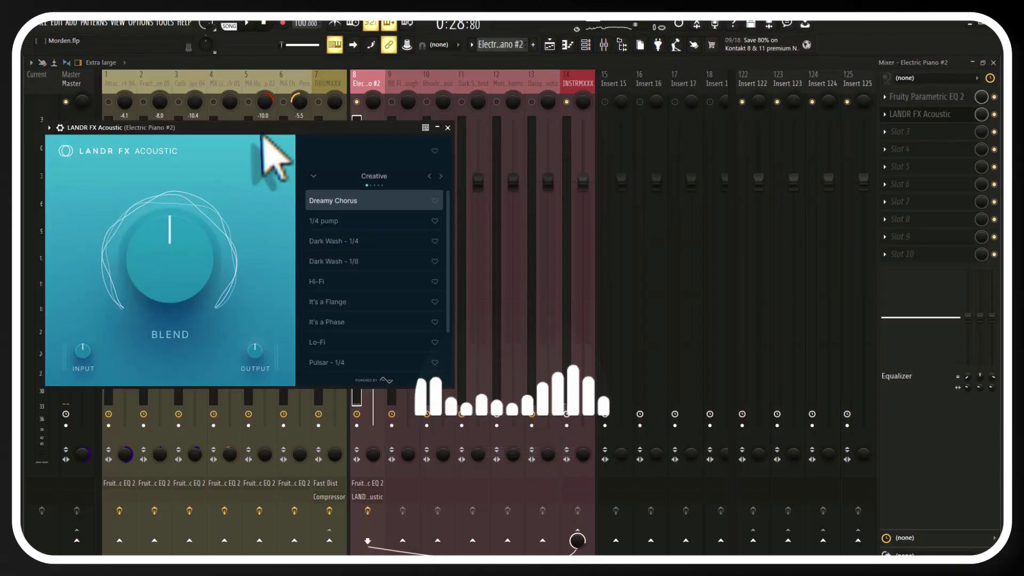
pyautogui.moveTo(261, 128); pyautogui.dragTo(725, 106)
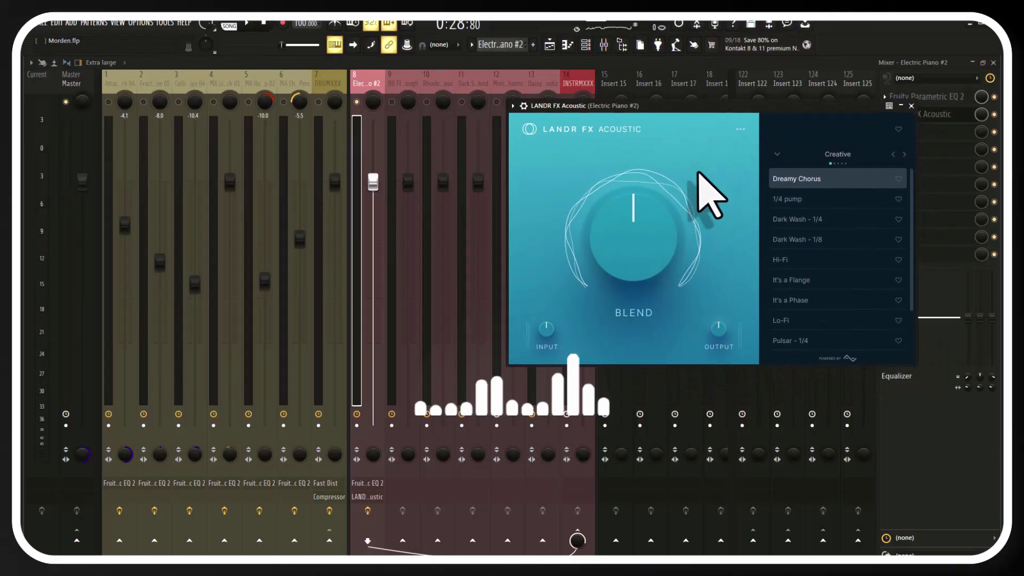
pyautogui.moveTo(655, 264)
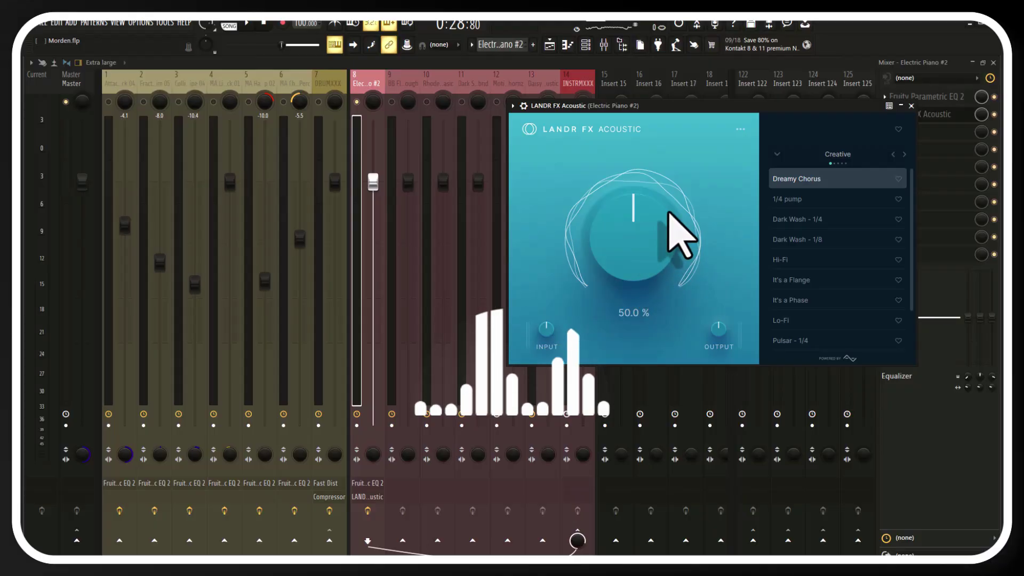
pyautogui.press('space')
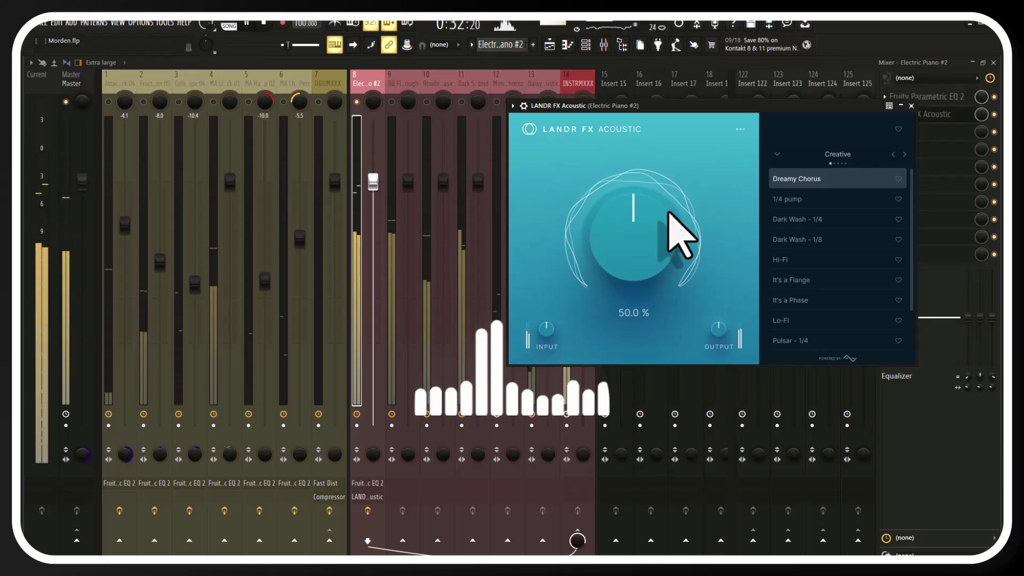
pyautogui.moveTo(624, 210); pyautogui.dragTo(613, 220)
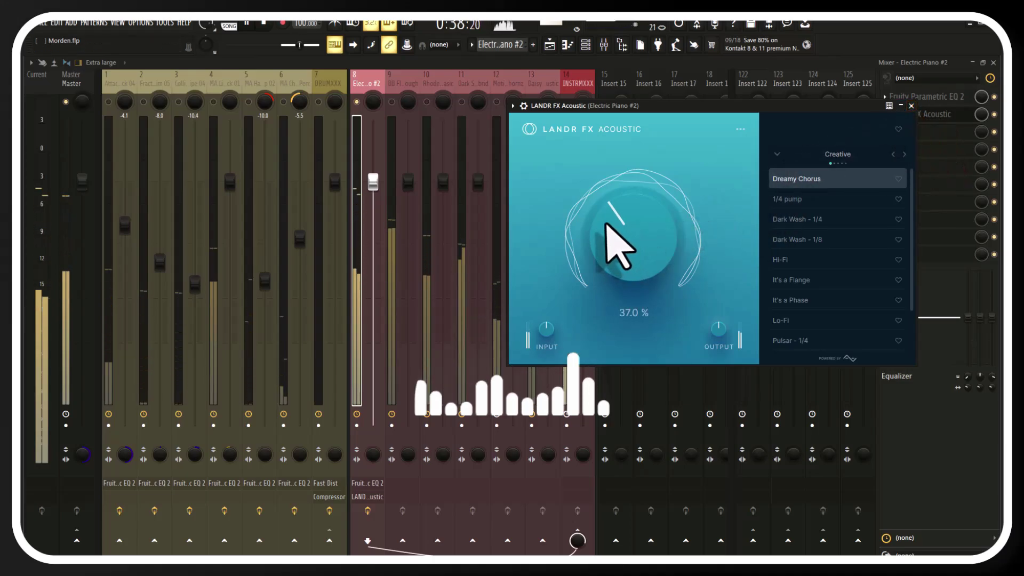
pyautogui.click(912, 105)
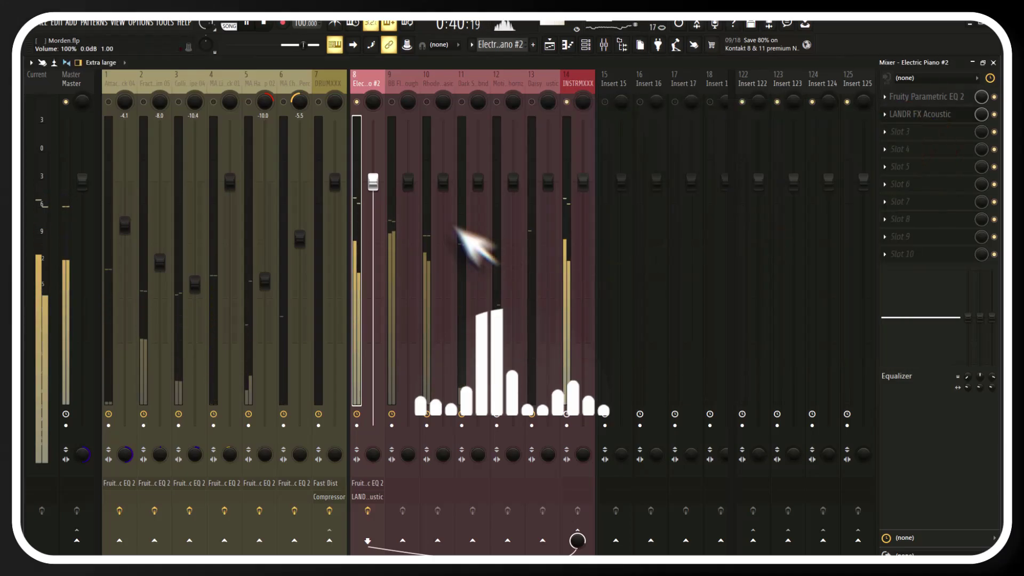
# Step: Lower the Electric Piano #2 track's volume to -6.6 dB
pyautogui.moveTo(373, 181); pyautogui.dragTo(378, 405)
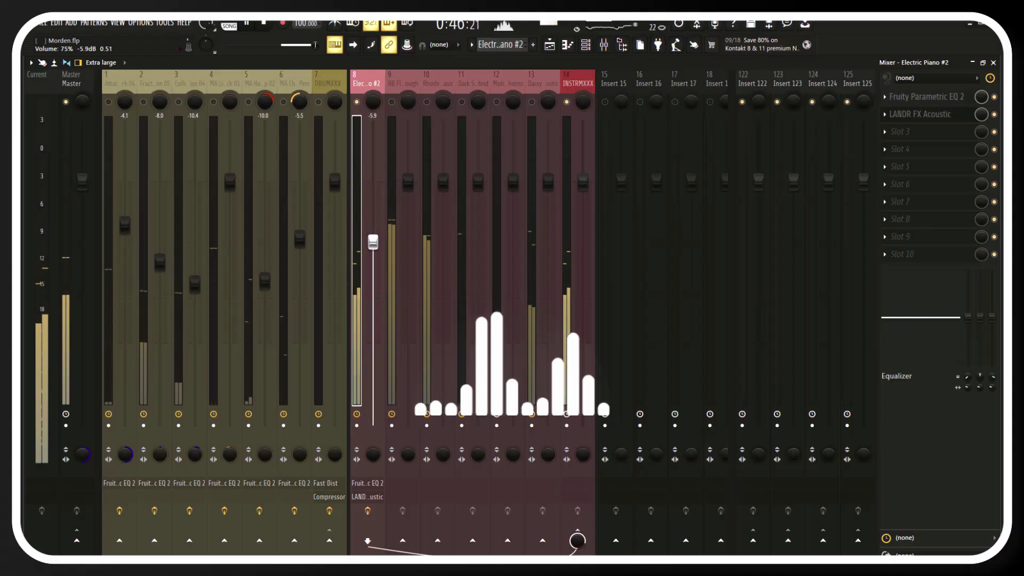
pyautogui.moveTo(372, 241); pyautogui.dragTo(373, 249)
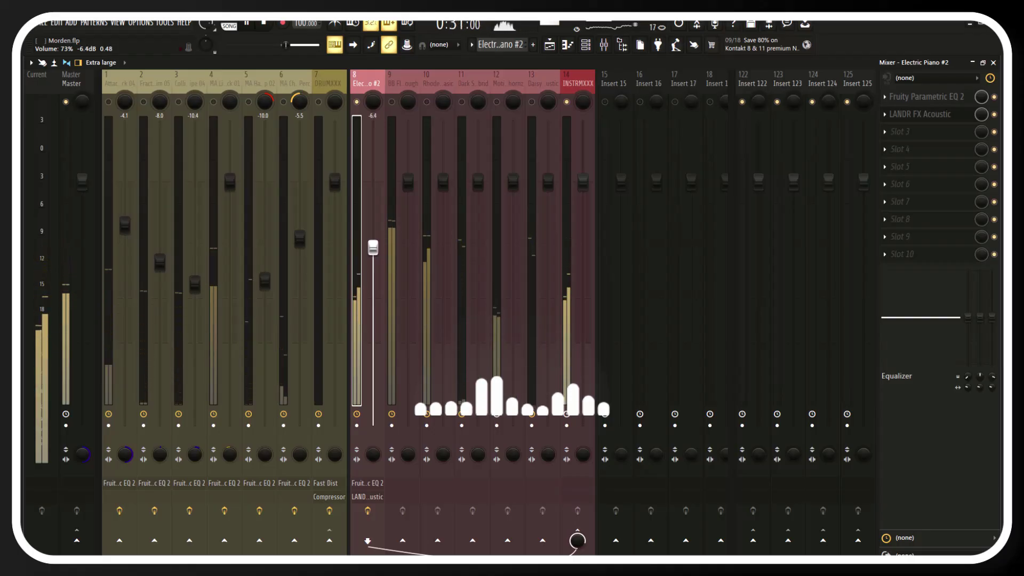
pyautogui.moveTo(372, 247); pyautogui.dragTo(373, 248)
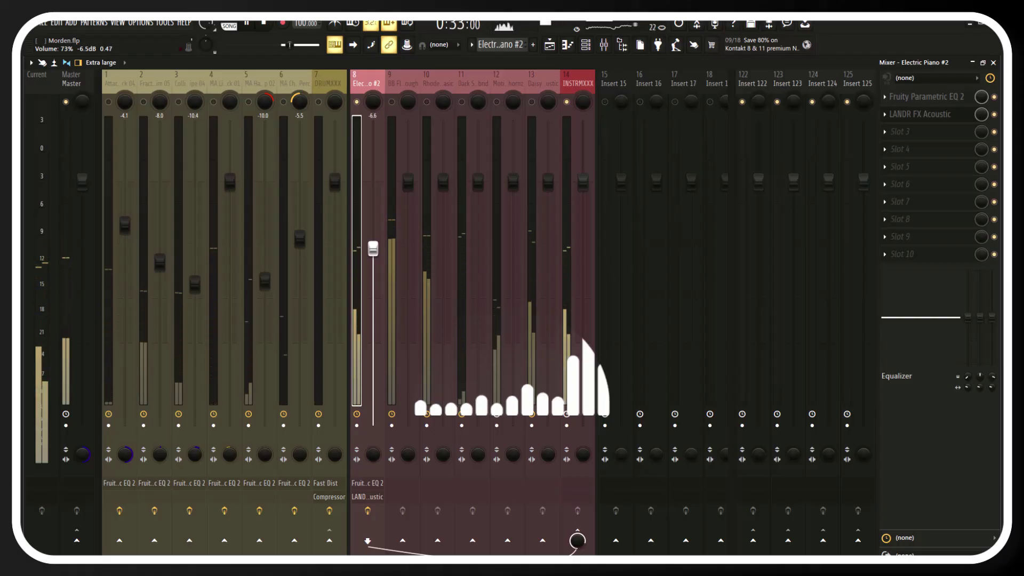
# Step: Load Fruity Parametric EQ 2 into the first effect slot of the BB FlatWound Tough bass track
pyautogui.click(412, 130)
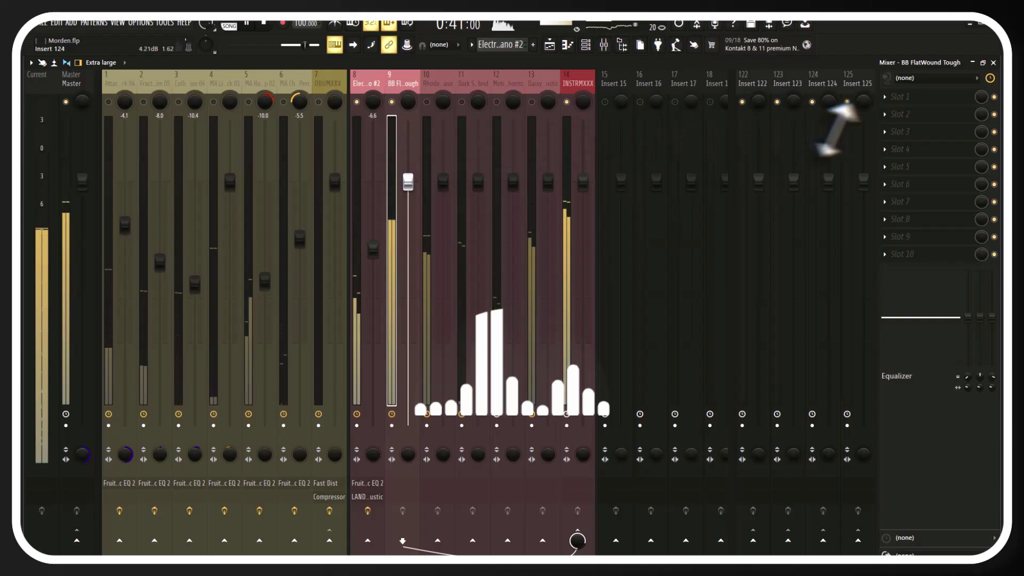
pyautogui.click(921, 104)
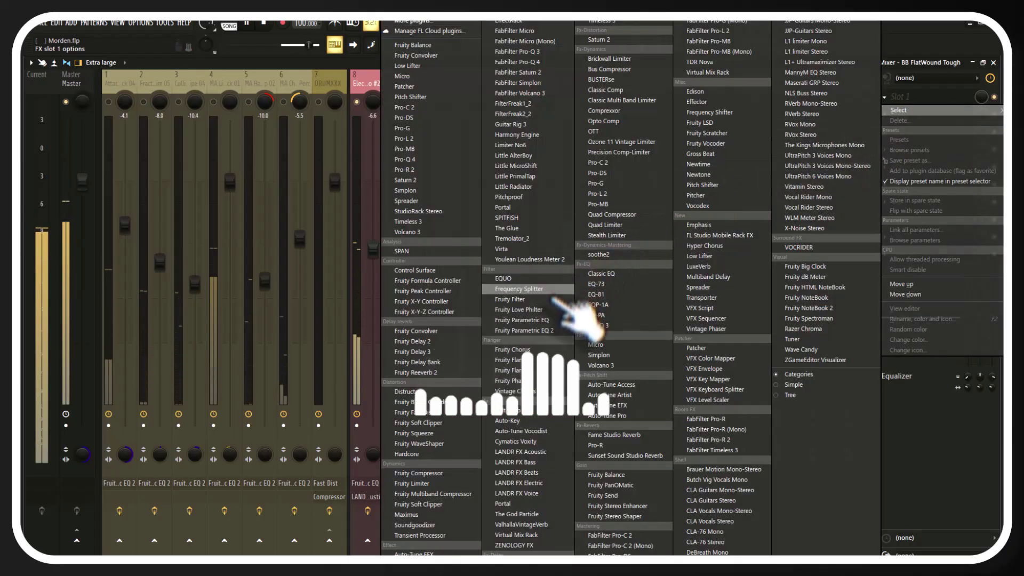
pyautogui.click(560, 331)
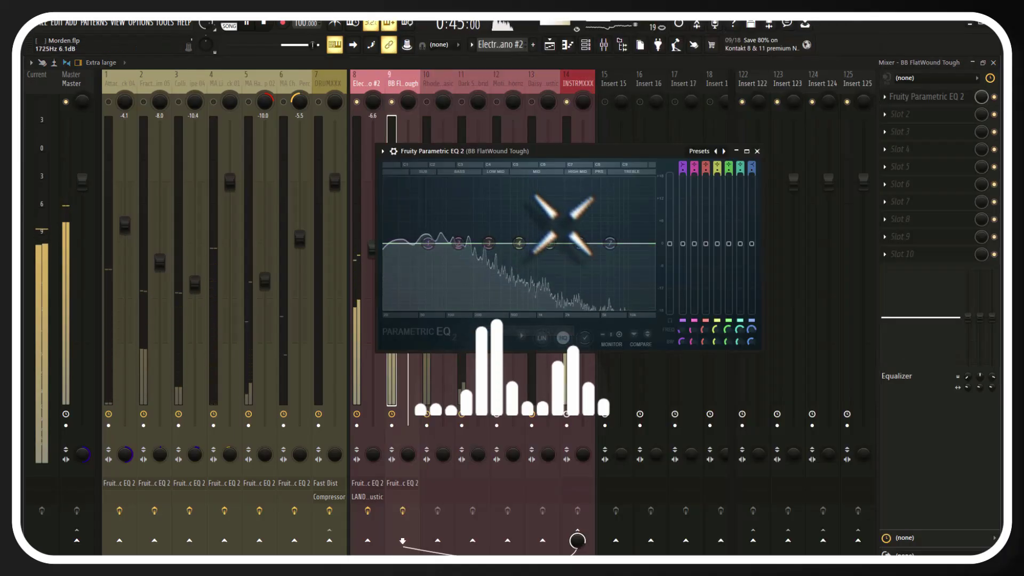
# Step: On the bass EQ, cut band 7 fully, band 1 about 6 dB and band 3 about 2.5 dB, and boost band 2 about 3 dB near 131 Hz
pyautogui.moveTo(609, 244); pyautogui.dragTo(571, 308)
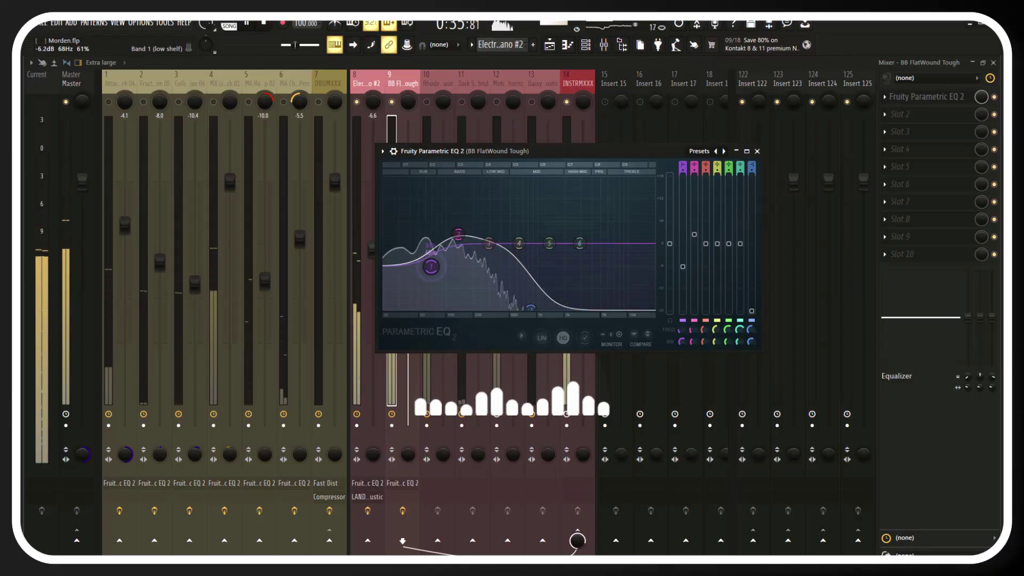
pyautogui.click(488, 247)
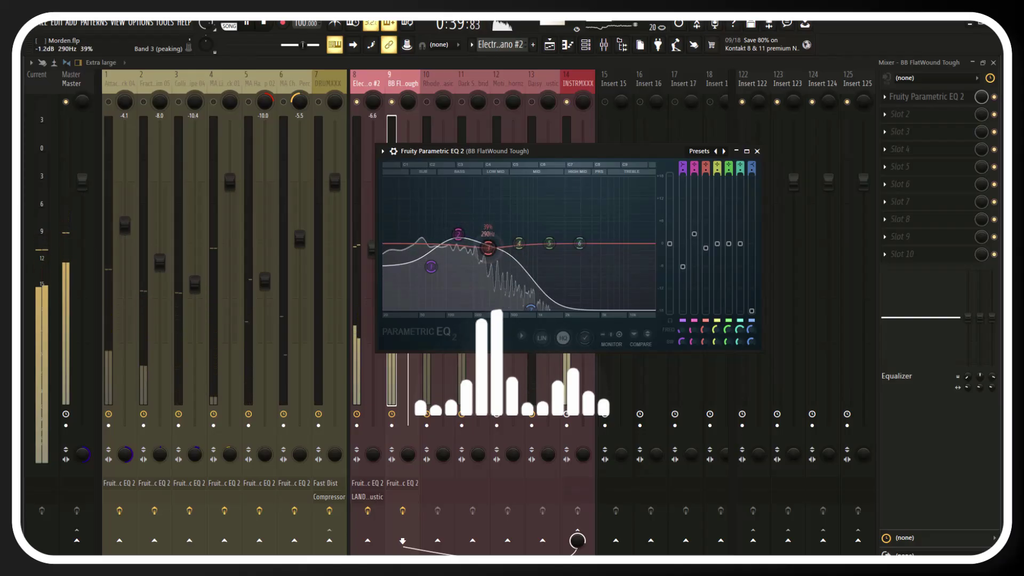
pyautogui.moveTo(458, 234); pyautogui.dragTo(458, 234)
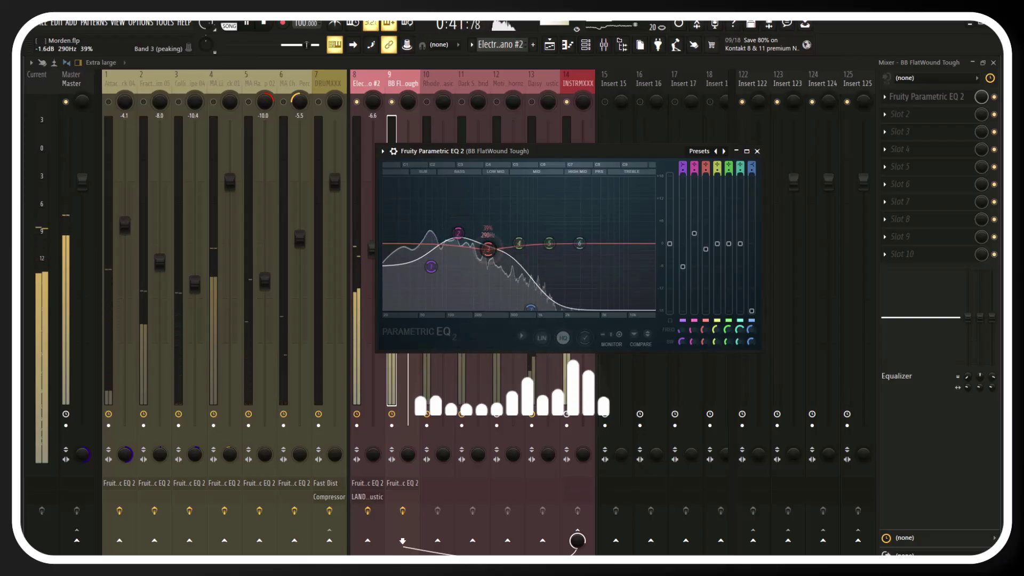
pyautogui.click(458, 233)
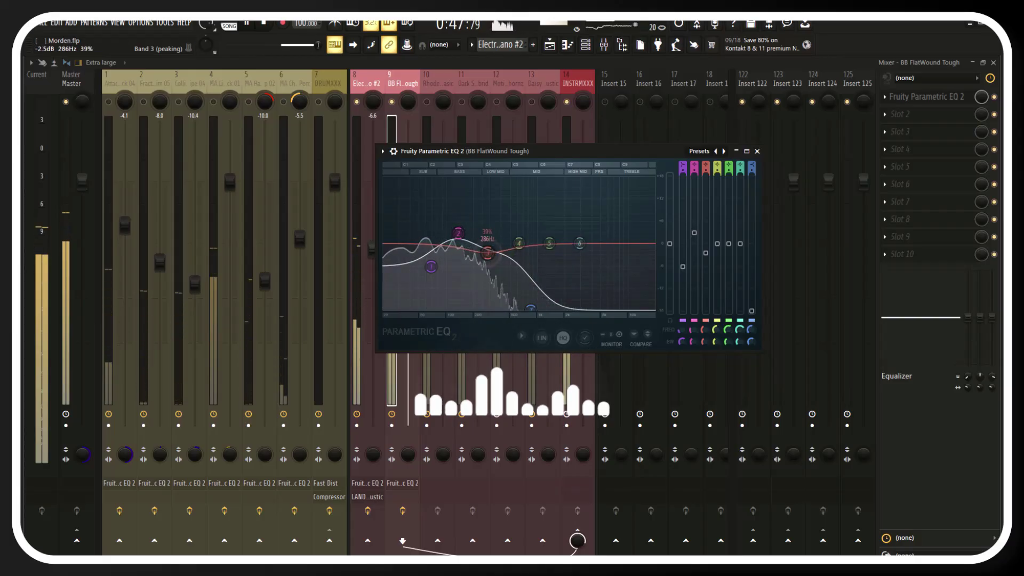
pyautogui.moveTo(486, 252); pyautogui.dragTo(489, 254)
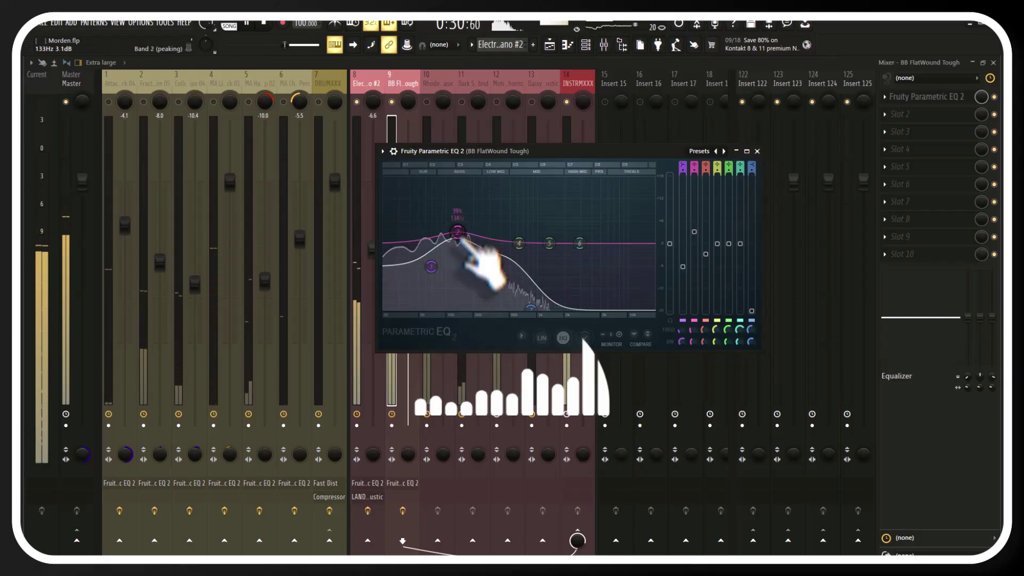
pyautogui.click(431, 266)
pyautogui.moveTo(431, 267); pyautogui.dragTo(429, 268)
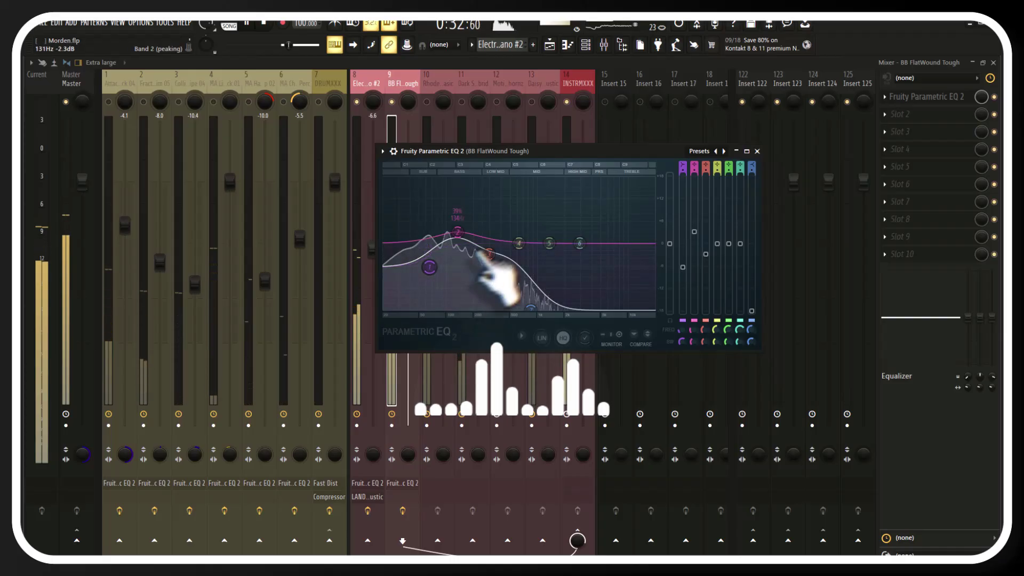
pyautogui.moveTo(459, 233); pyautogui.dragTo(459, 232)
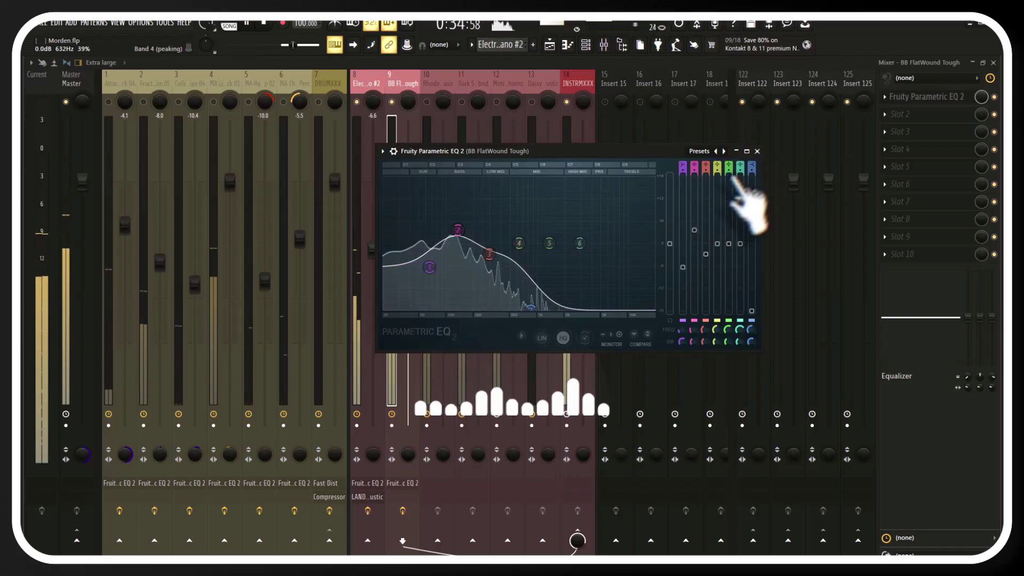
pyautogui.click(756, 151)
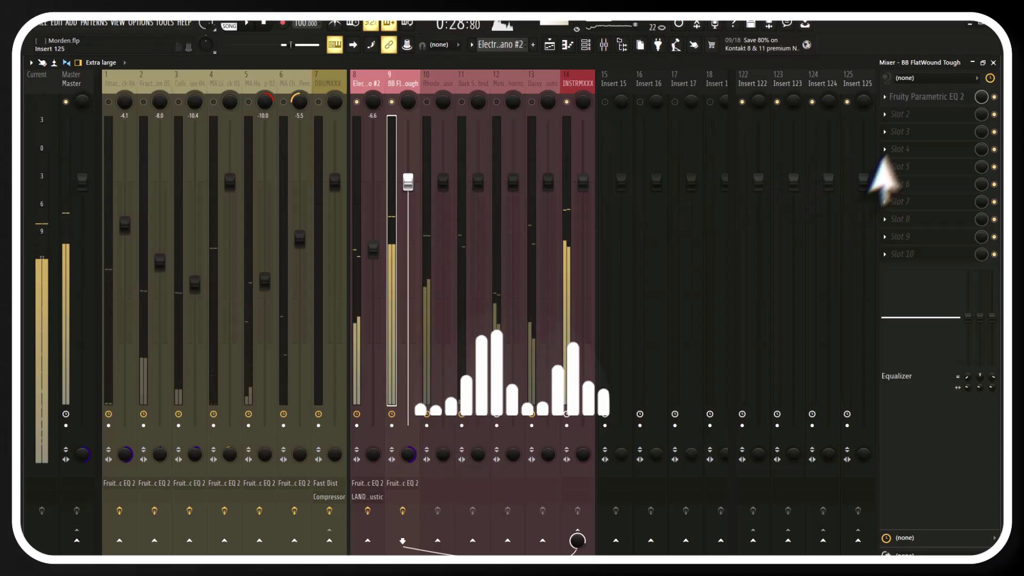
# Step: Load LANDR FX Bass into BB FlatWound Tough's second effect slot and audition the Smooth and Compressed preset
pyautogui.click(906, 114)
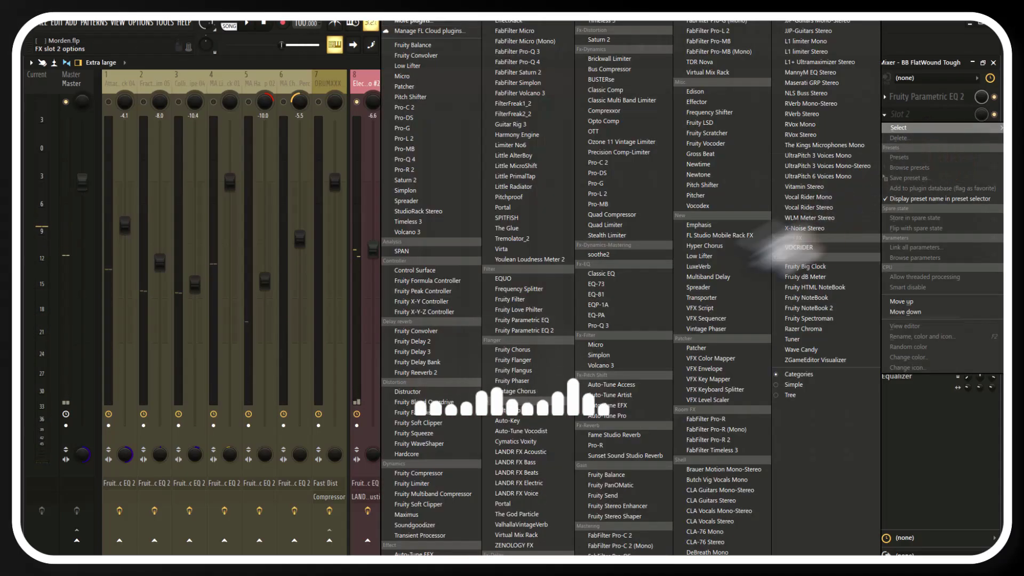
pyautogui.click(555, 470)
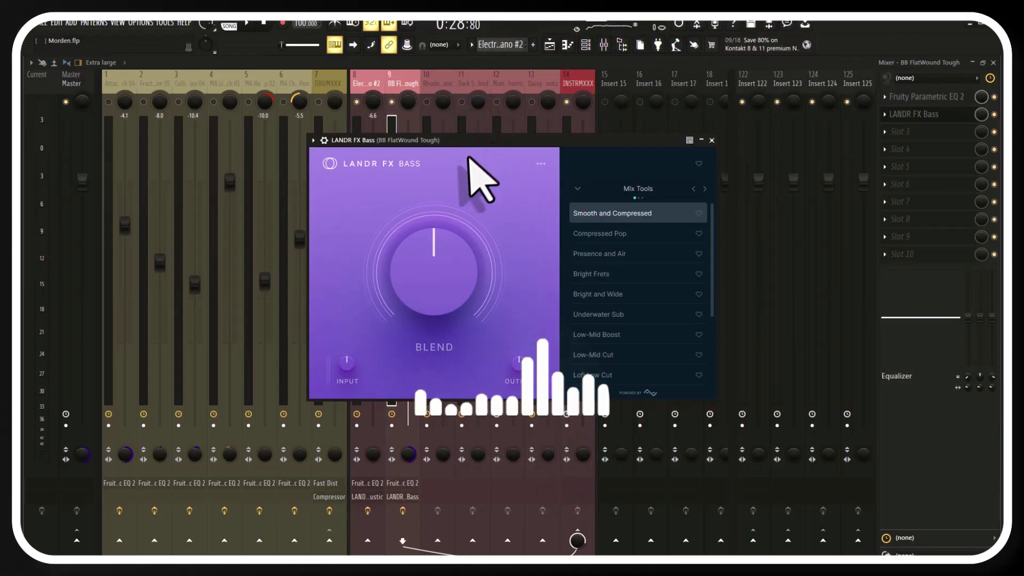
pyautogui.moveTo(481, 143); pyautogui.dragTo(640, 139)
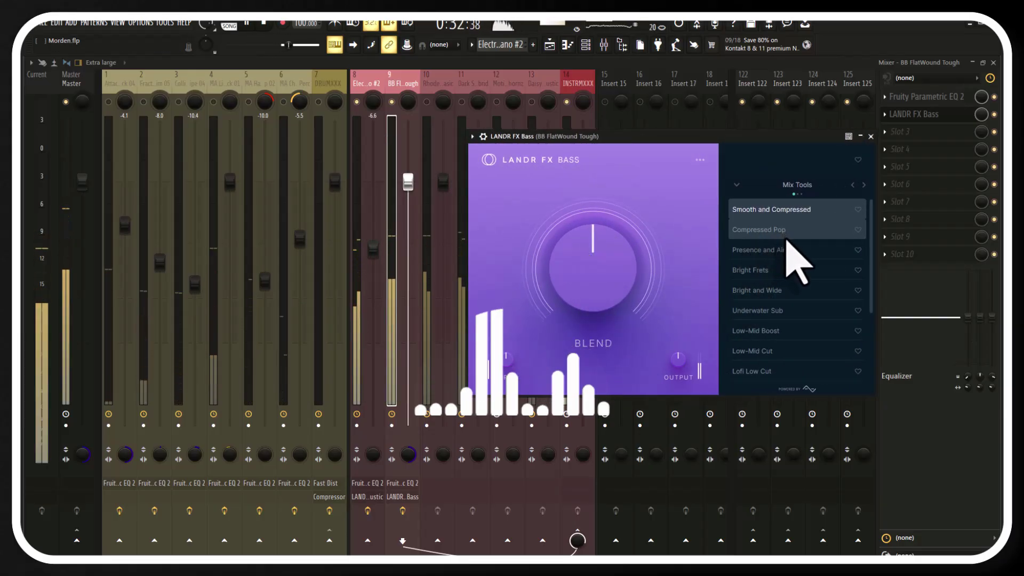
pyautogui.moveTo(558, 284)
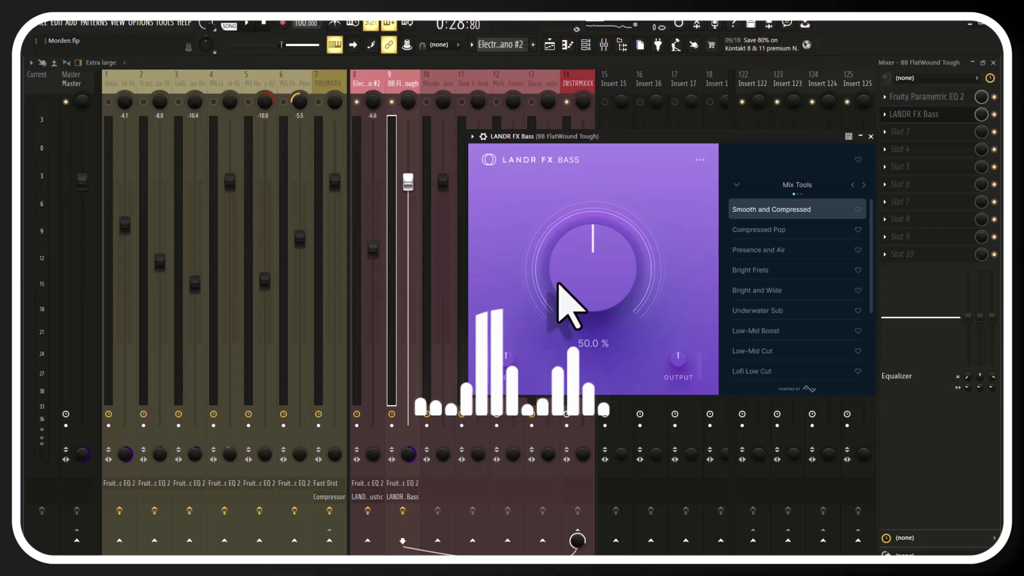
pyautogui.press('space')
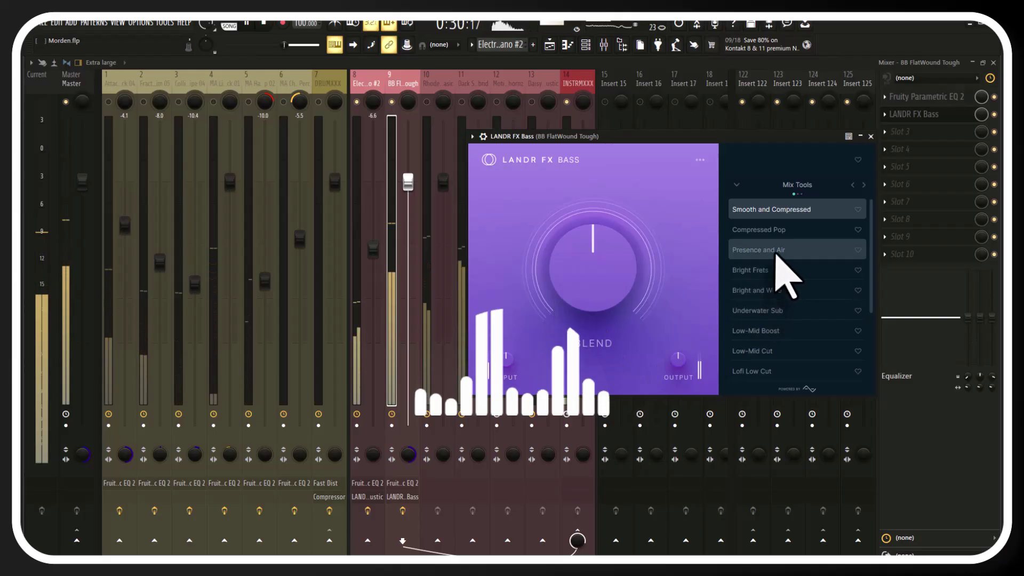
pyautogui.press('space')
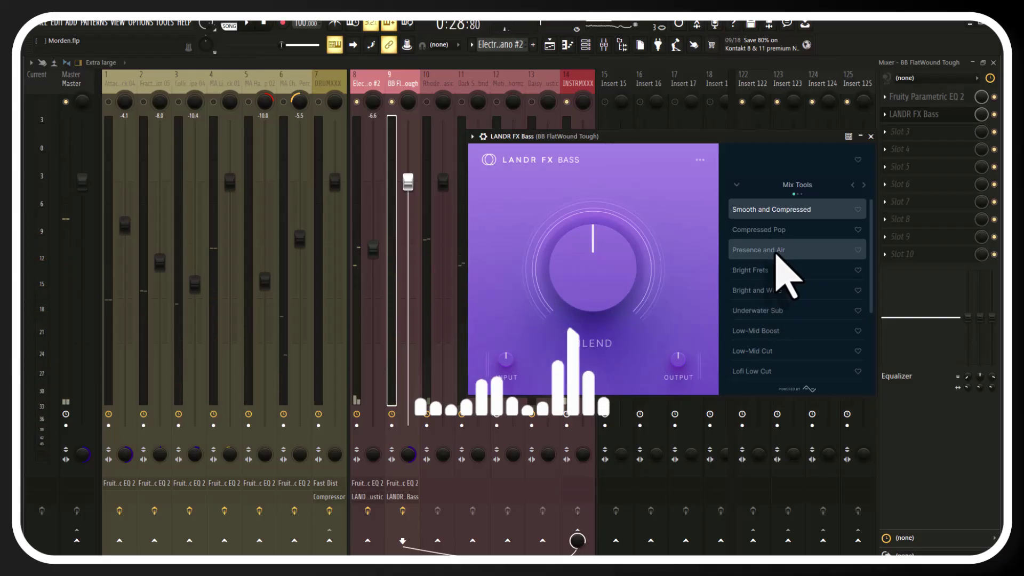
# Step: Choose the Presence and Air preset in LANDR FX Bass and set its Blend to 34.5% while auditioning
pyautogui.click(776, 254)
pyautogui.press('space')
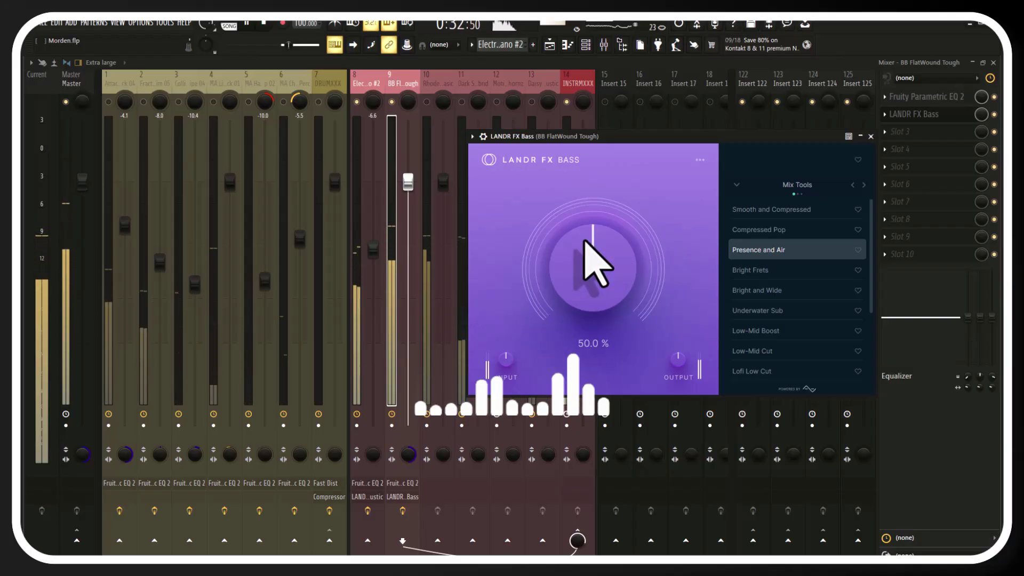
pyautogui.press('space')
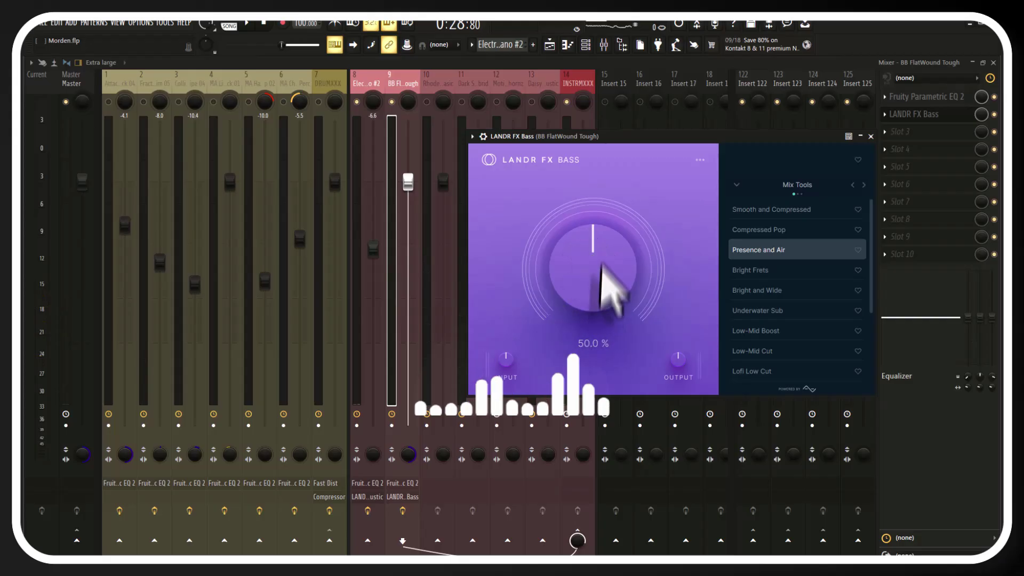
pyautogui.moveTo(577, 243); pyautogui.dragTo(571, 254)
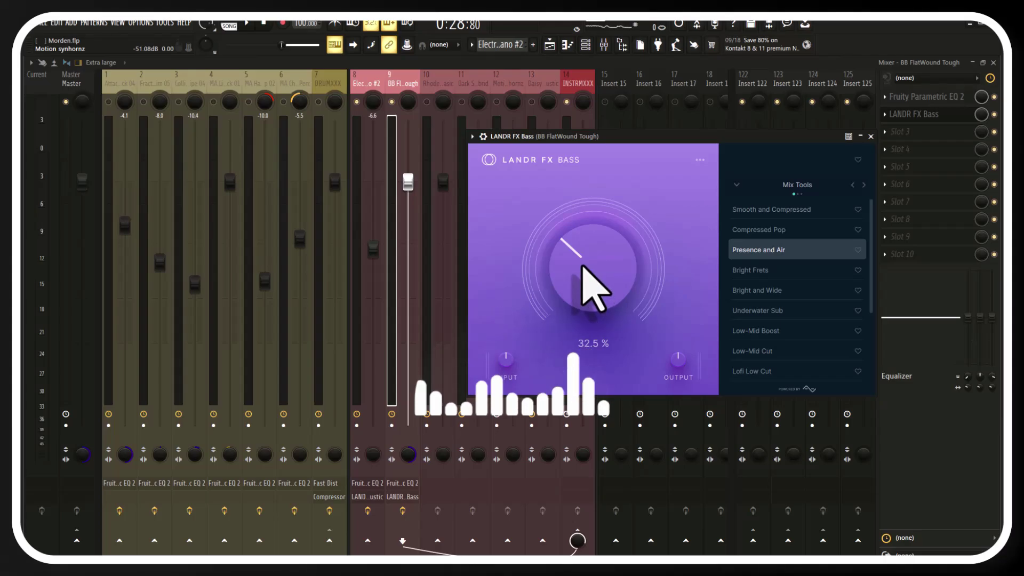
pyautogui.press('space')
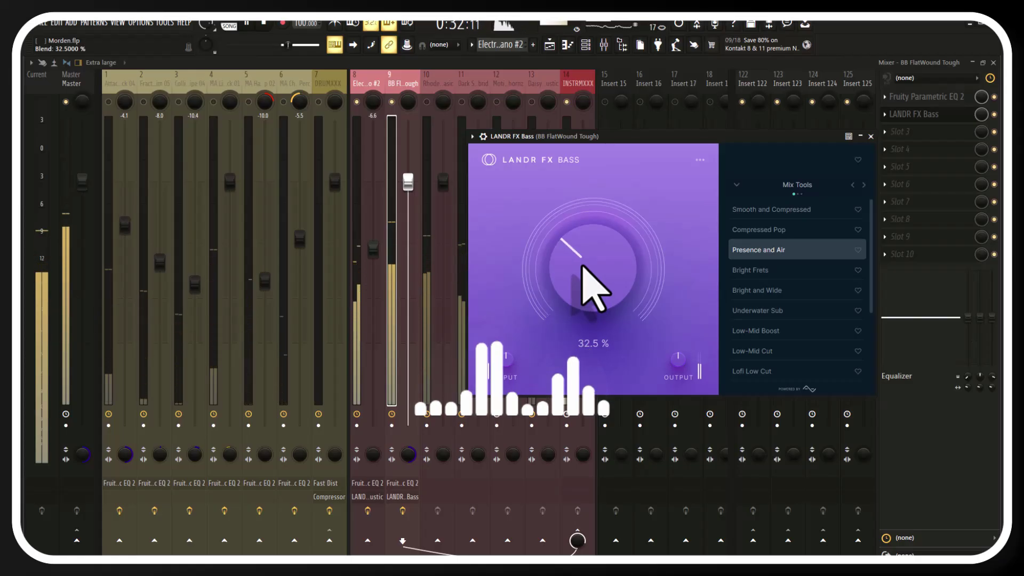
pyautogui.scroll(2, 582, 265)
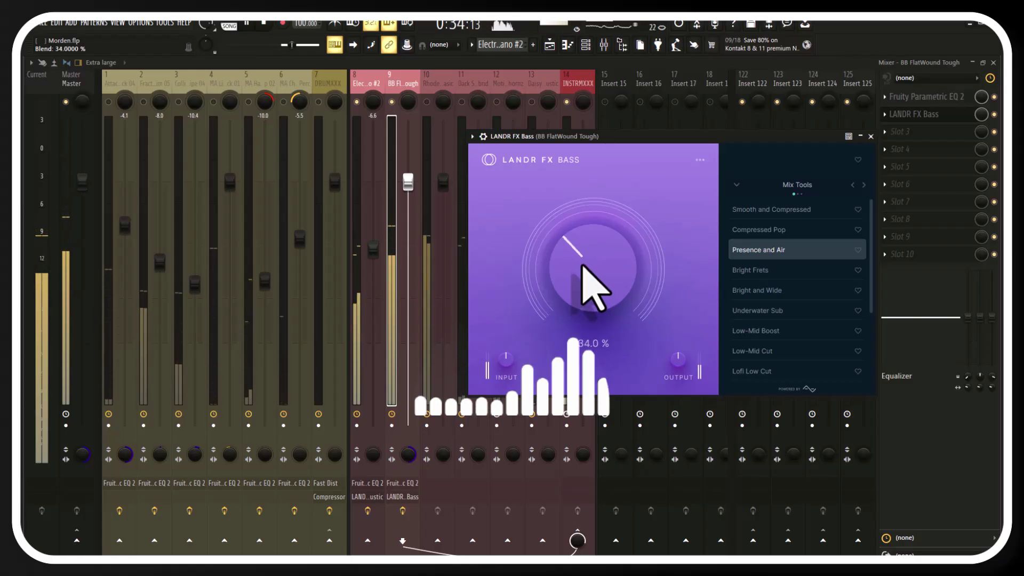
pyautogui.scroll(-2, 582, 266)
pyautogui.scroll(3, 582, 265)
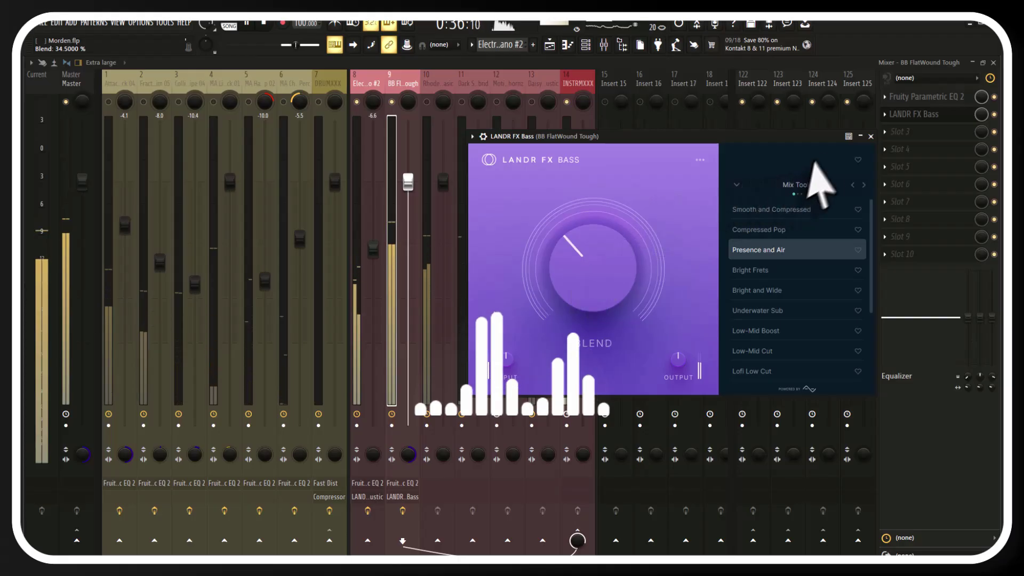
pyautogui.click(871, 136)
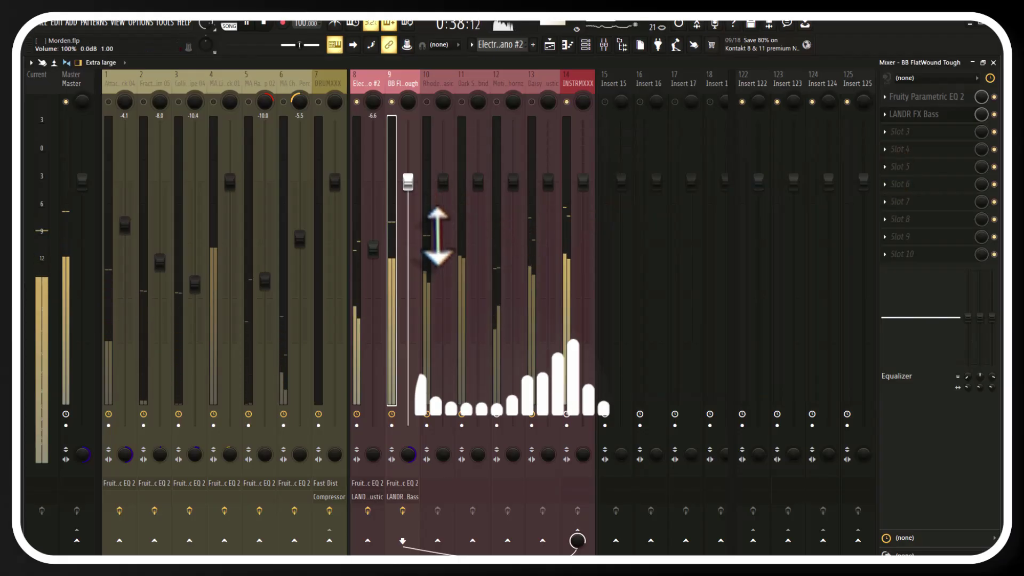
# Step: Lower the BB FlatWound Tough bass track's volume to -5.4 dB
pyautogui.moveTo(407, 182); pyautogui.dragTo(408, 240)
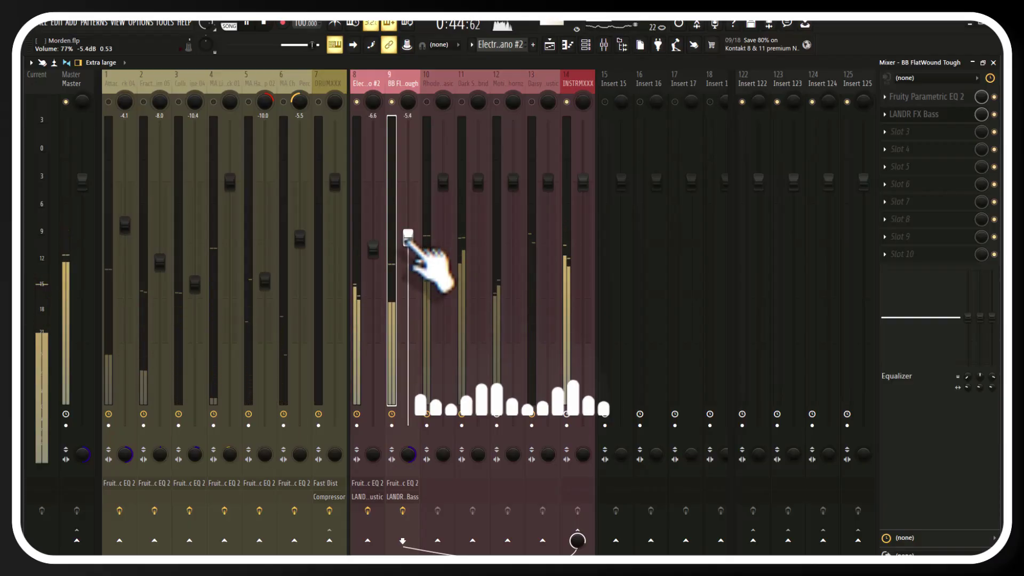
# Step: Save the project and lower the BB FlatWound Tough bass track's volume to -5.9 dB during playback
pyautogui.press('space')
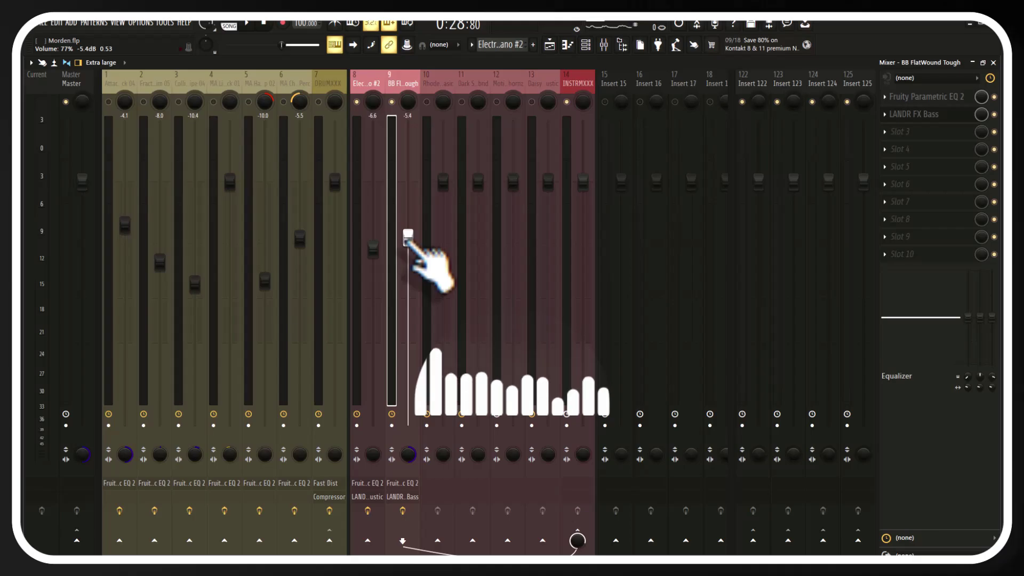
pyautogui.hotkey('ctrl', 's')
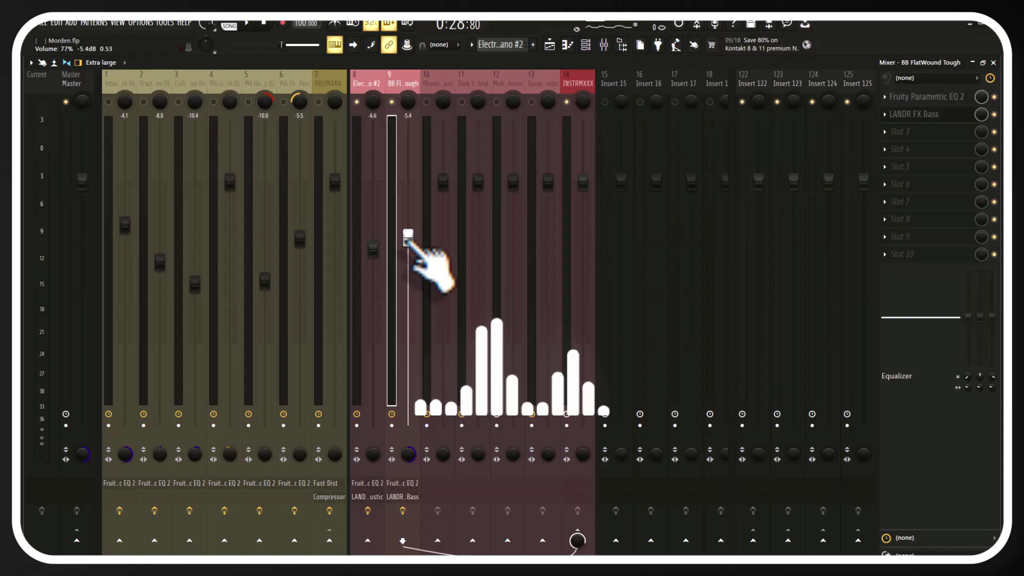
pyautogui.press('space')
pyautogui.moveTo(408, 236); pyautogui.dragTo(407, 243)
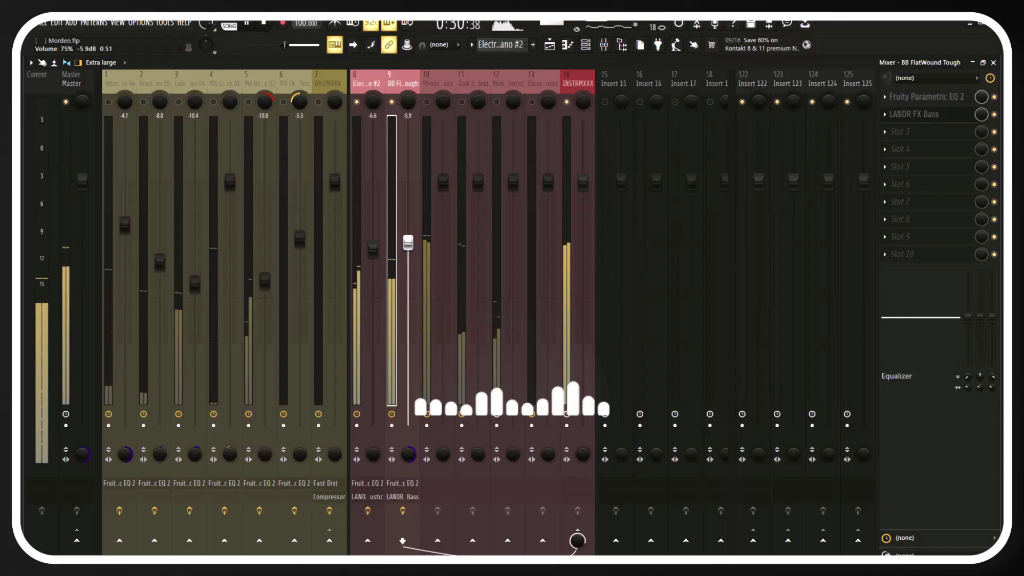
# Step: Move the Rhodes Basic mixer track one position ahead of the BB FlatWound Tough bass track
pyautogui.click(441, 130)
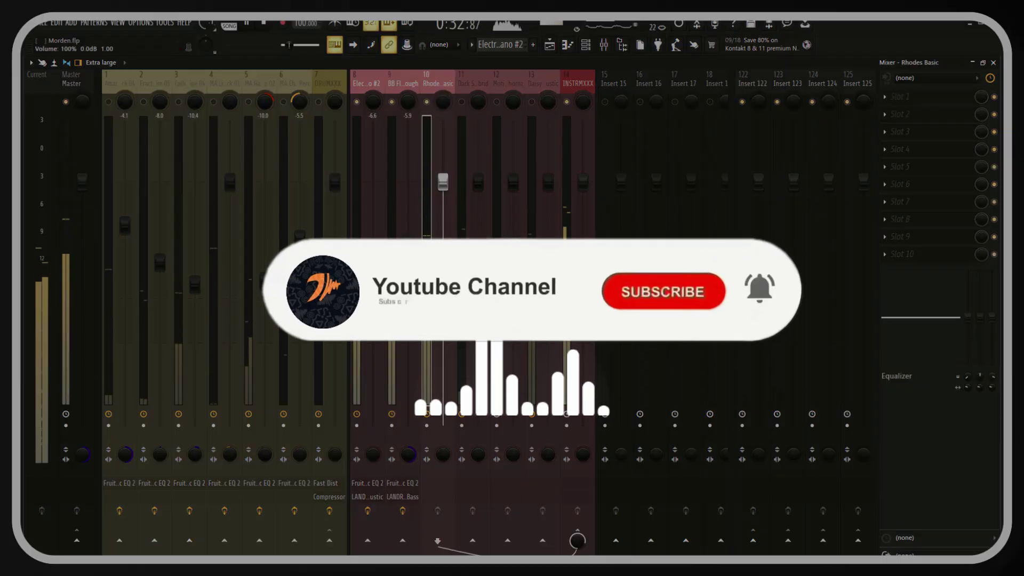
pyautogui.press('space')
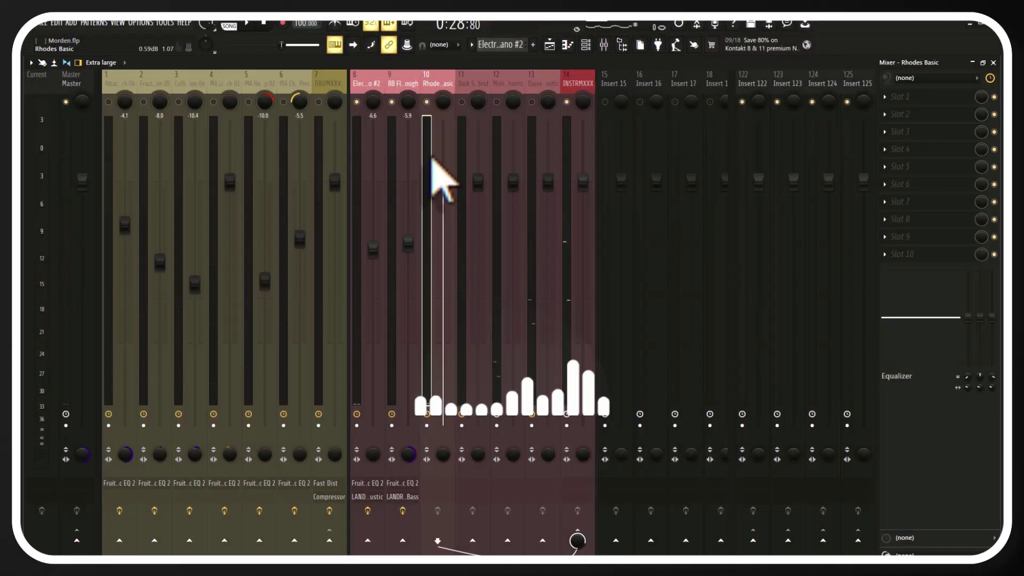
pyautogui.press('Right')
pyautogui.press('Right')
pyautogui.press('Right')
pyautogui.press('Right')
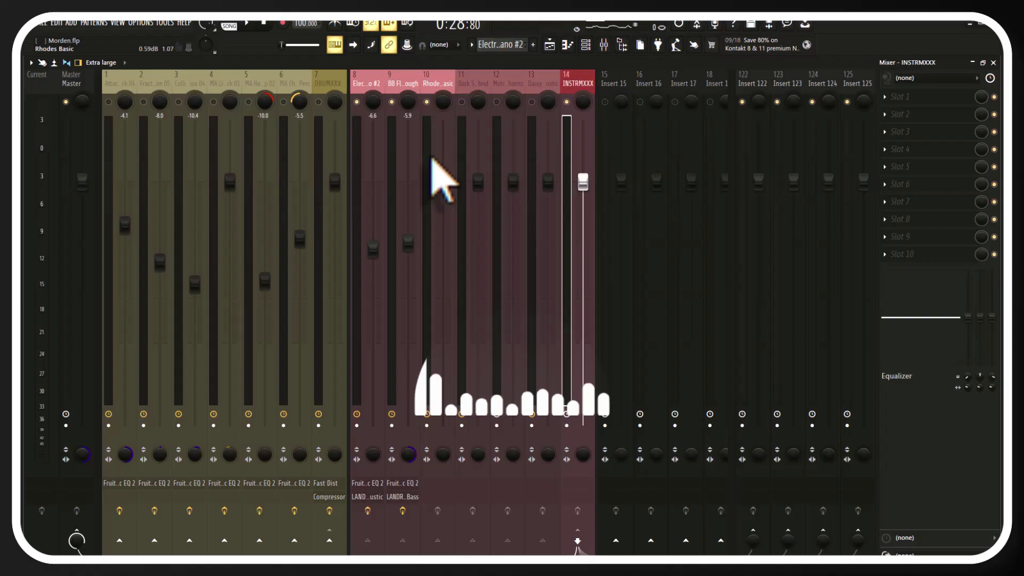
pyautogui.press('space')
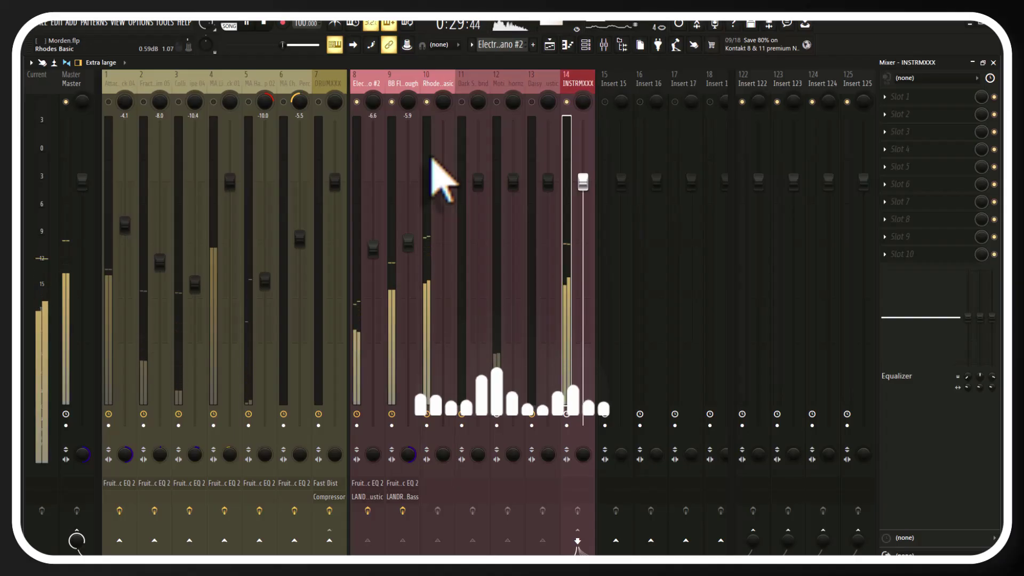
pyautogui.click(433, 160)
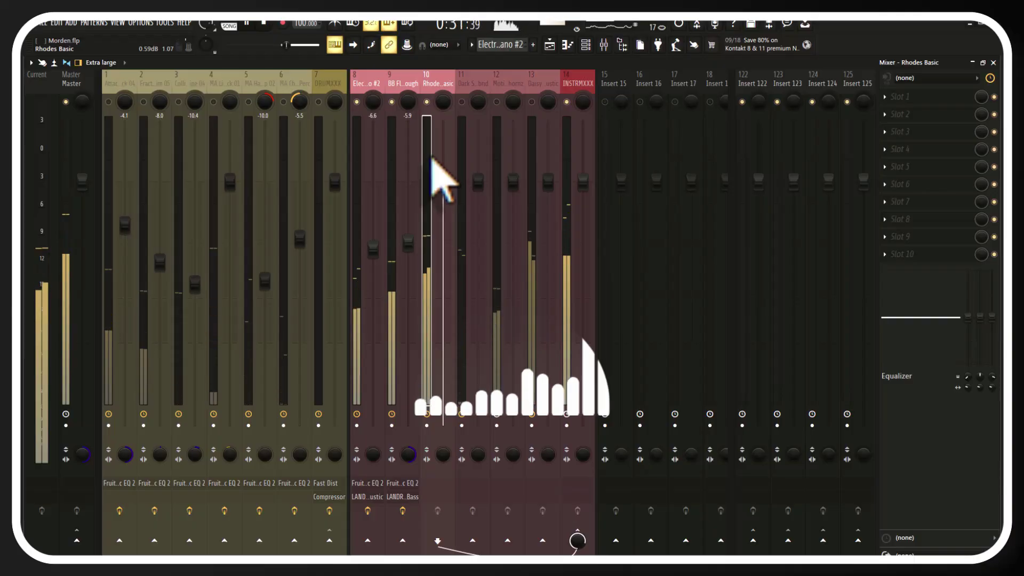
pyautogui.hotkey('alt', 'Left')
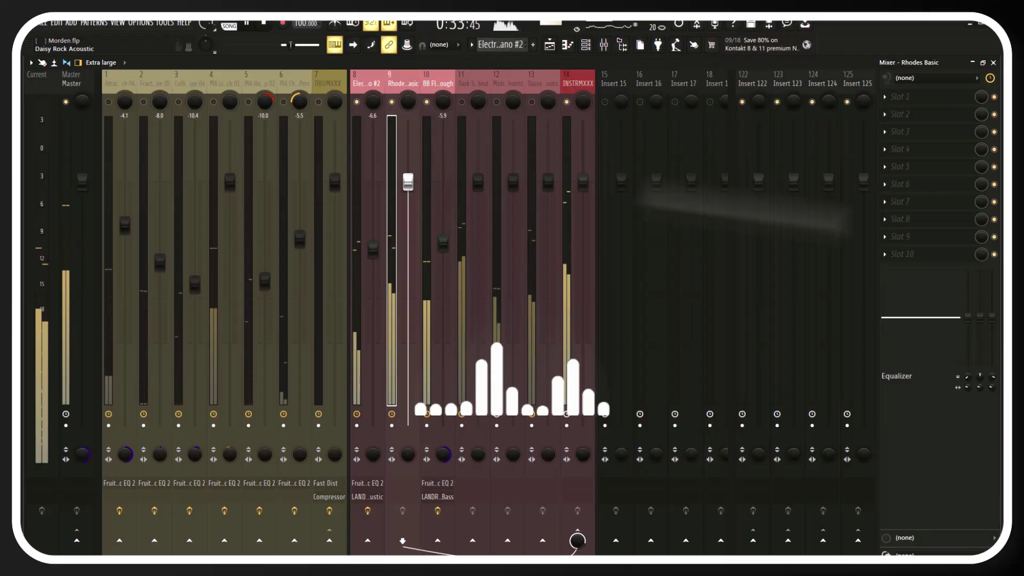
# Step: Load Fruity Parametric EQ 2 into Rhodes Basic's first effect slot and move its window clear of the Rhodes fader
pyautogui.click(909, 101)
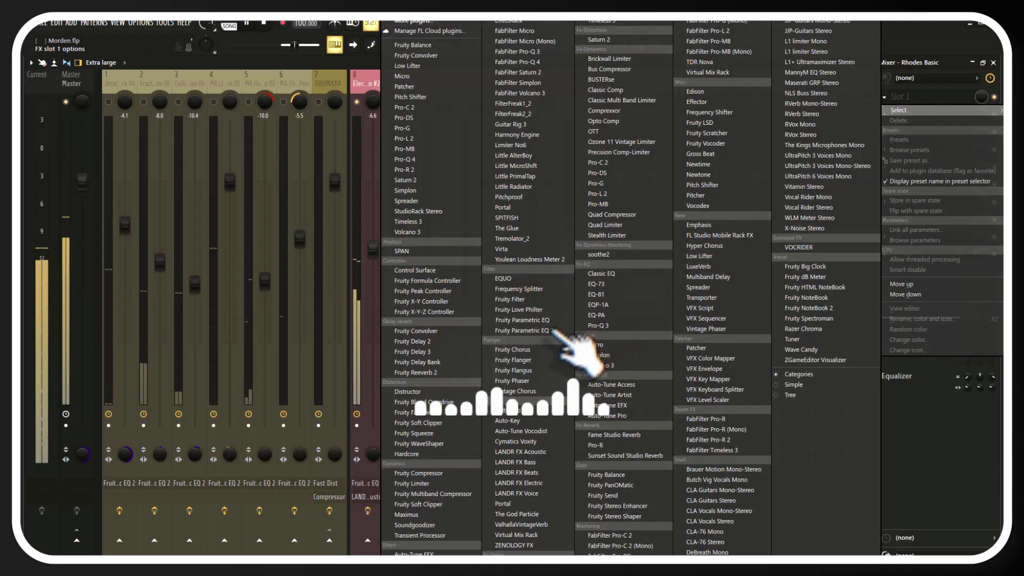
pyautogui.click(576, 343)
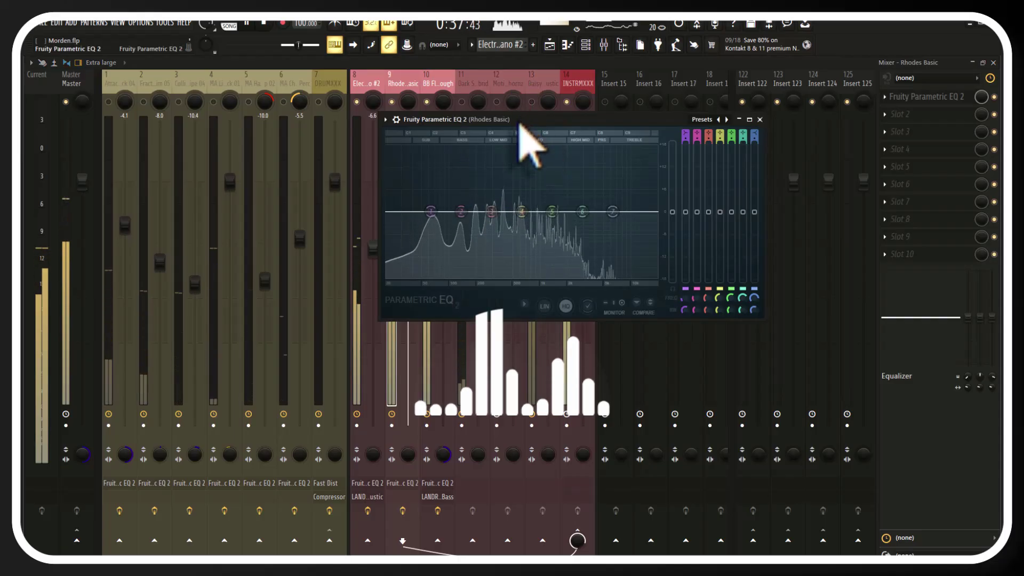
pyautogui.moveTo(519, 121); pyautogui.dragTo(625, 108)
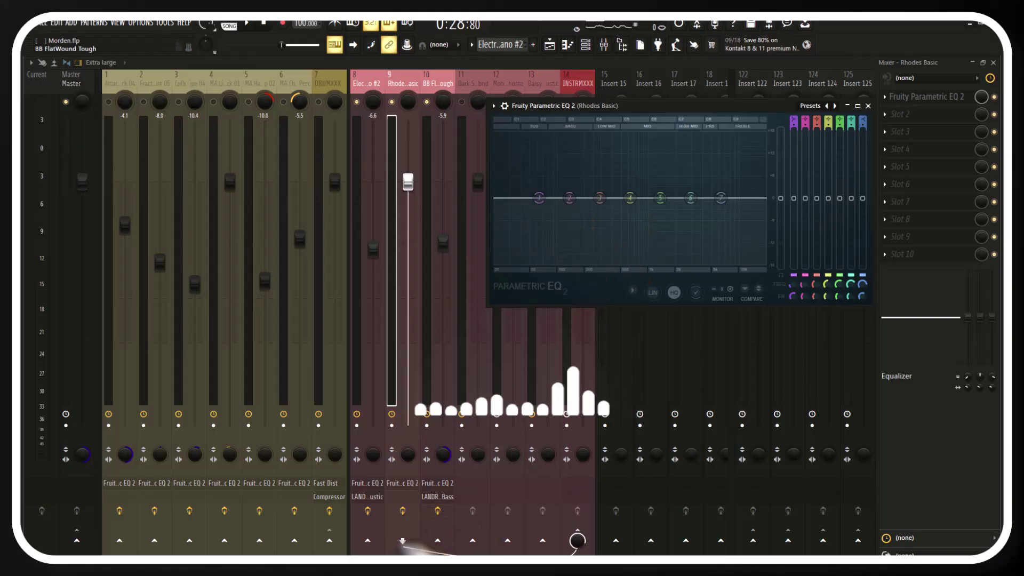
# Step: Check the LANDR FX Acoustic preset and Blend setting on the Electric Piano #2 track
pyautogui.click(371, 497)
pyautogui.moveTo(617, 251)
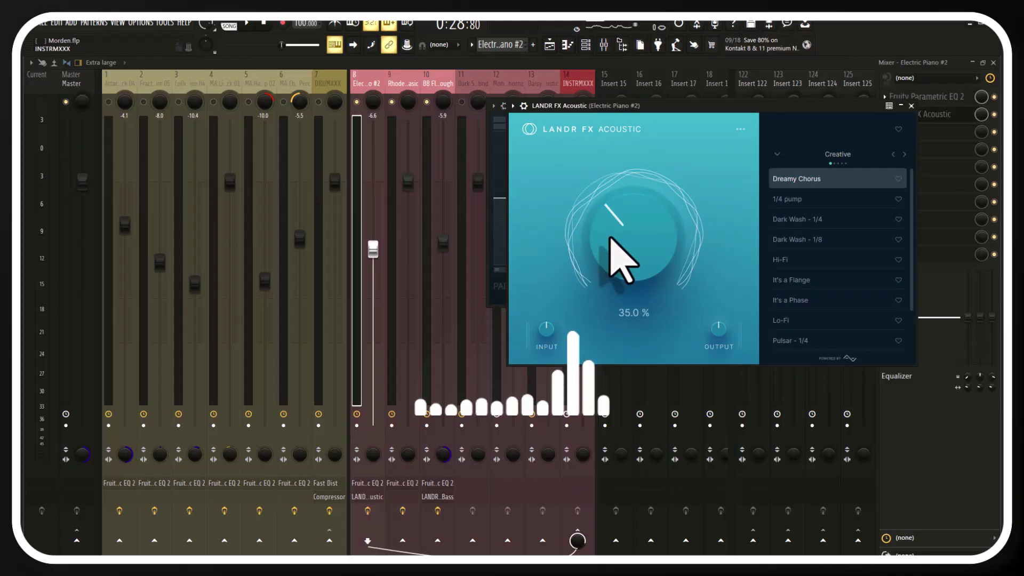
pyautogui.click(911, 106)
# Step: Audition the Rhodes Basic track and boost its EQ band 4 about 5.3 dB near 760 Hz
pyautogui.press('space')
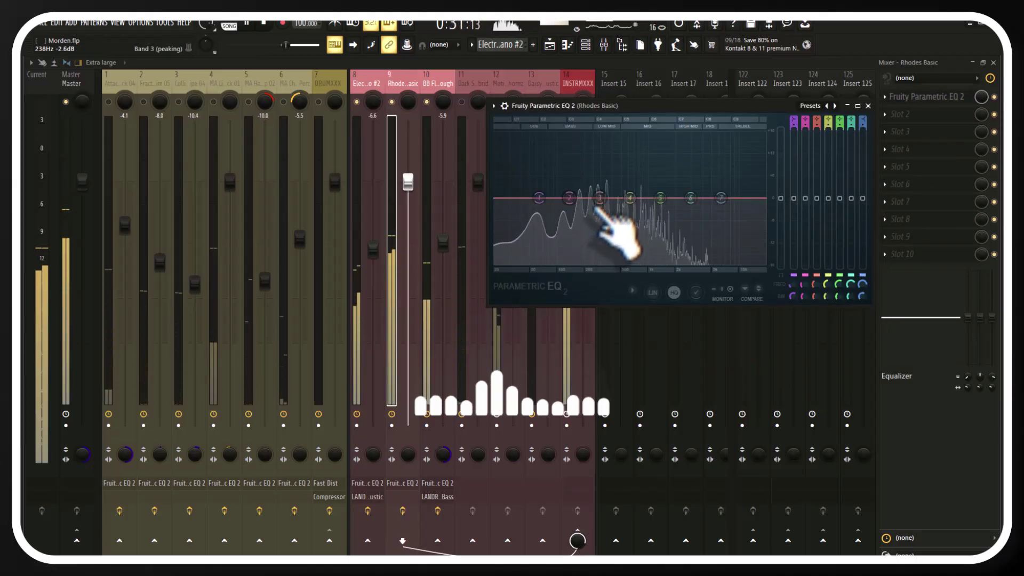
pyautogui.press('space')
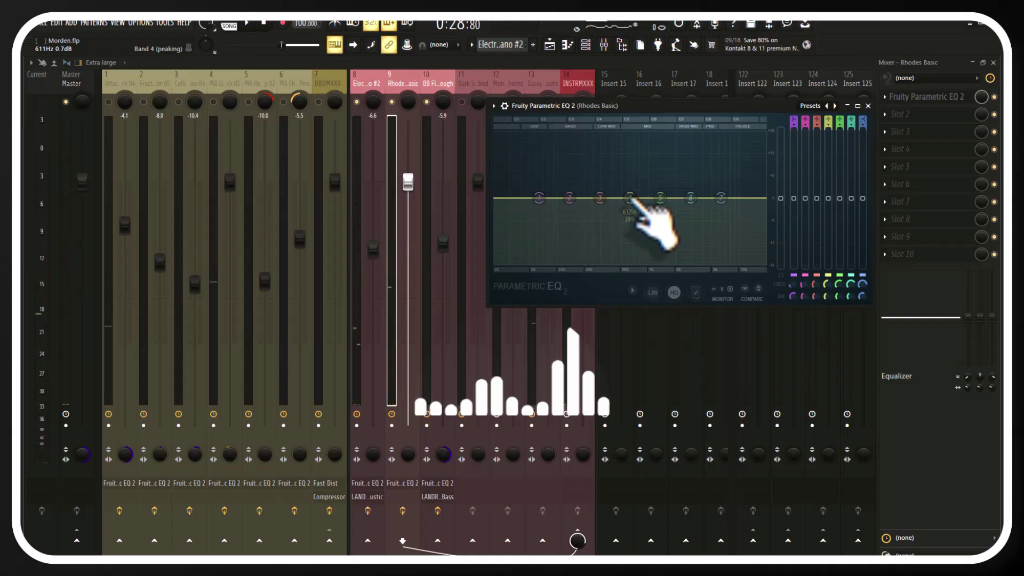
pyautogui.press('space')
pyautogui.moveTo(630, 199); pyautogui.dragTo(637, 179)
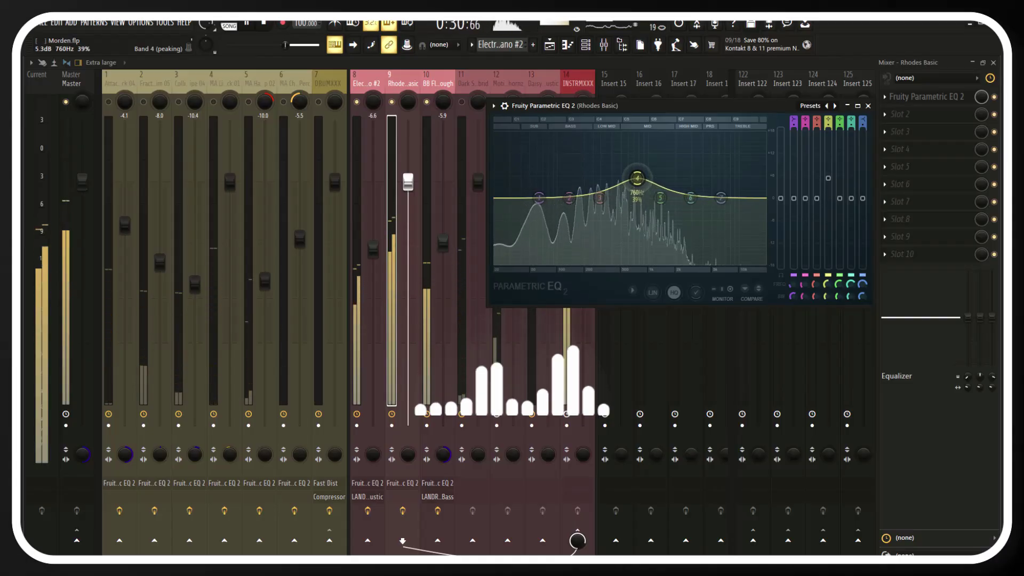
# Step: On the Rhodes Basic EQ, cut bands 1 and 7 fully, moving both inward, and lower band 3 slightly near 300 Hz
pyautogui.moveTo(539, 198); pyautogui.dragTo(542, 201)
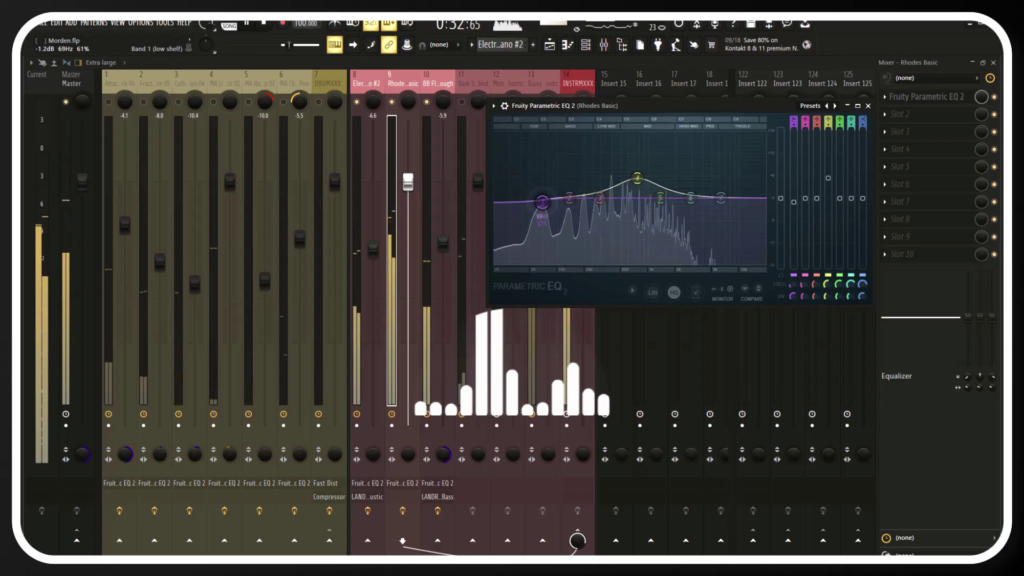
pyautogui.moveTo(564, 260); pyautogui.dragTo(565, 262)
pyautogui.moveTo(720, 198); pyautogui.dragTo(682, 264)
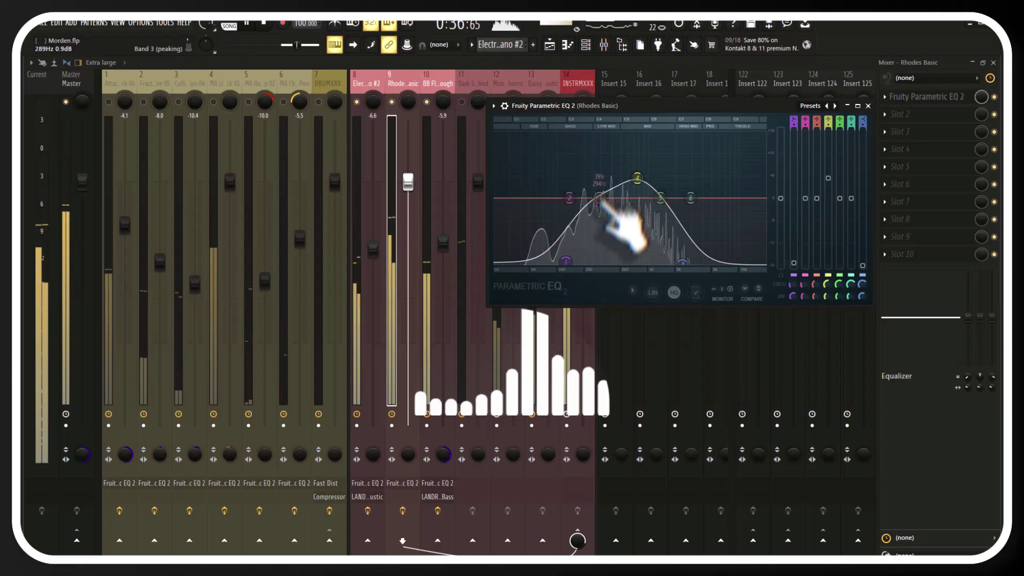
pyautogui.moveTo(601, 199)
pyautogui.mouseDown()
pyautogui.moveTo(590, 249)
pyautogui.moveTo(602, 210)
pyautogui.mouseUp()
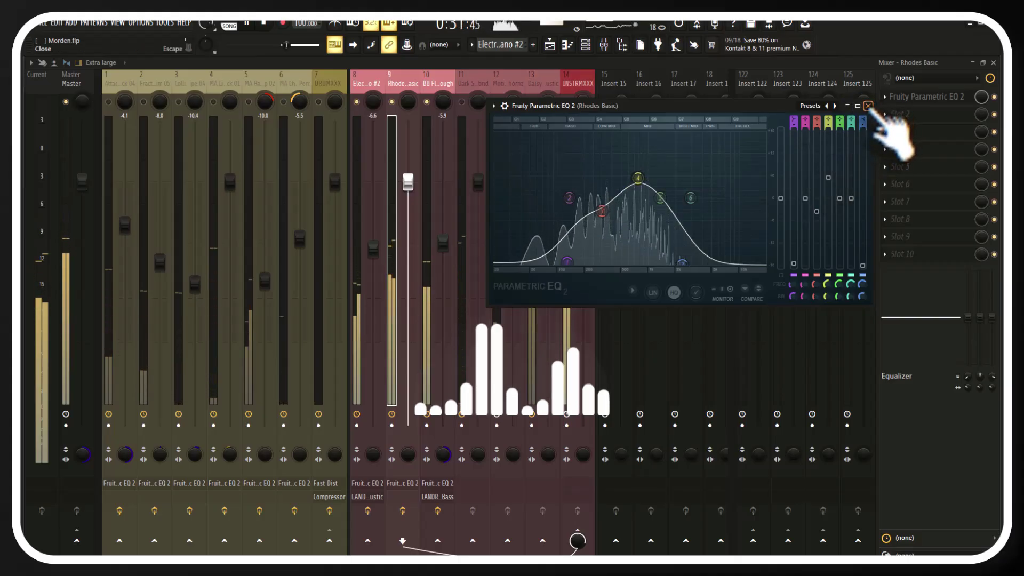
pyautogui.click(868, 106)
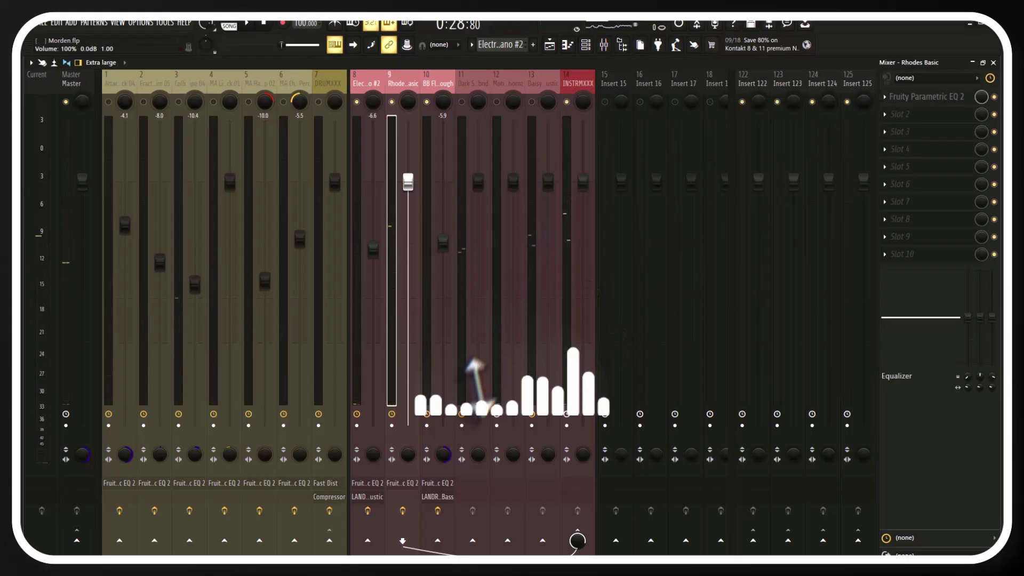
# Step: Load LANDR FX Electric into Rhodes Basic's second effect slot
pyautogui.click(901, 114)
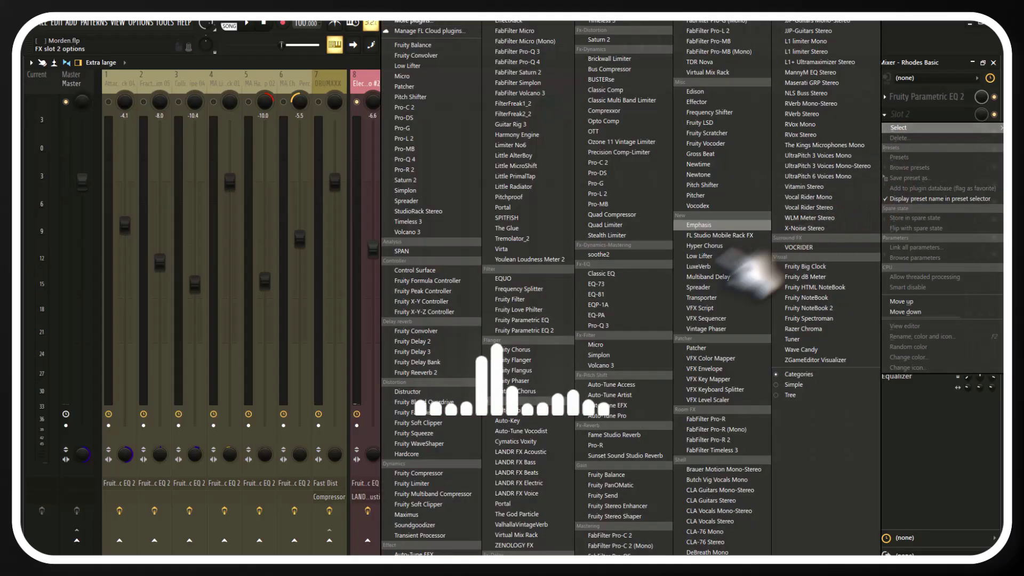
pyautogui.click(553, 483)
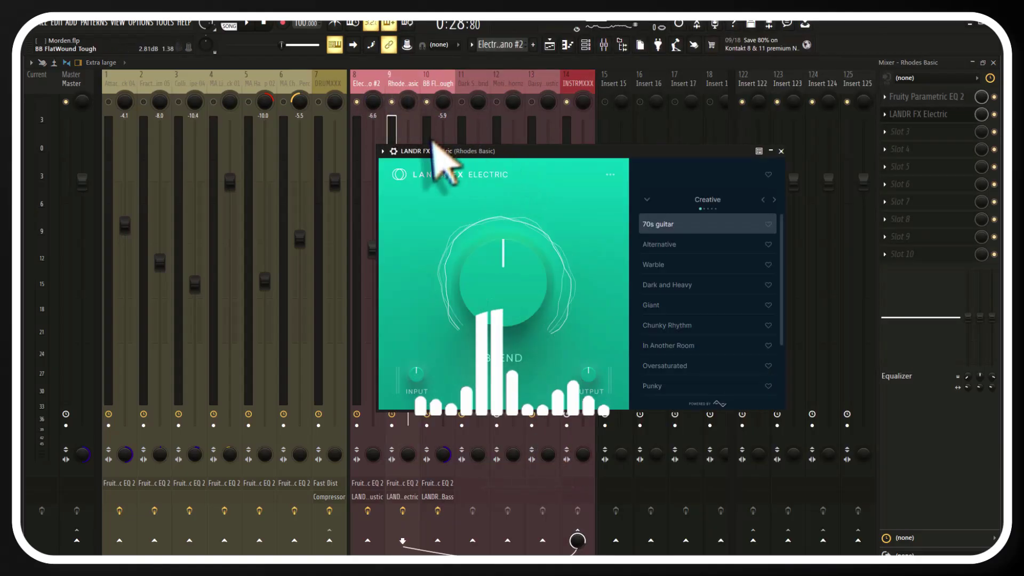
pyautogui.moveTo(432, 144); pyautogui.dragTo(518, 141)
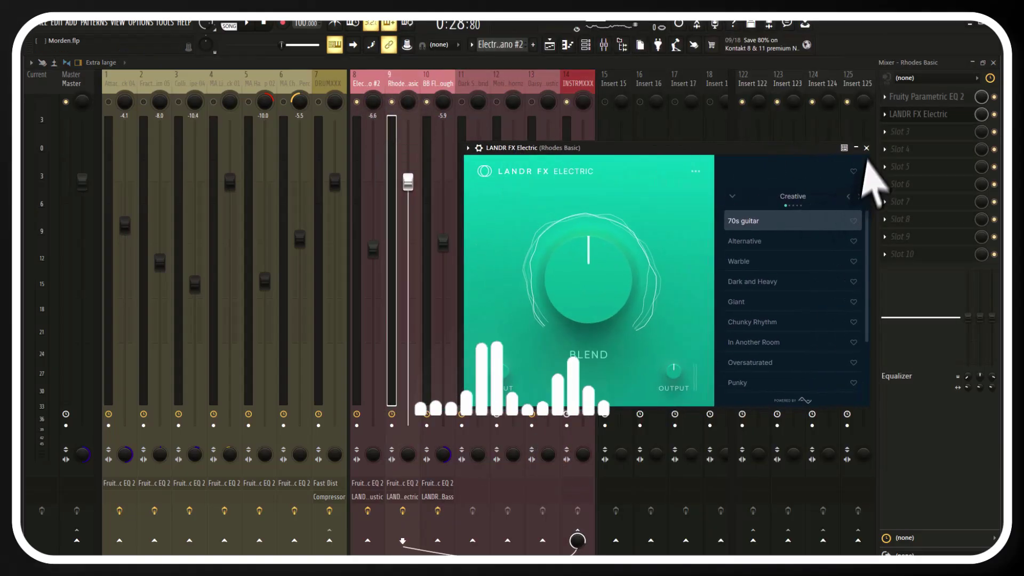
pyautogui.click(866, 148)
# Step: Replace the LANDR FX Electric effect on Rhodes Basic with LANDR FX Acoustic
pyautogui.rightClick(907, 115)
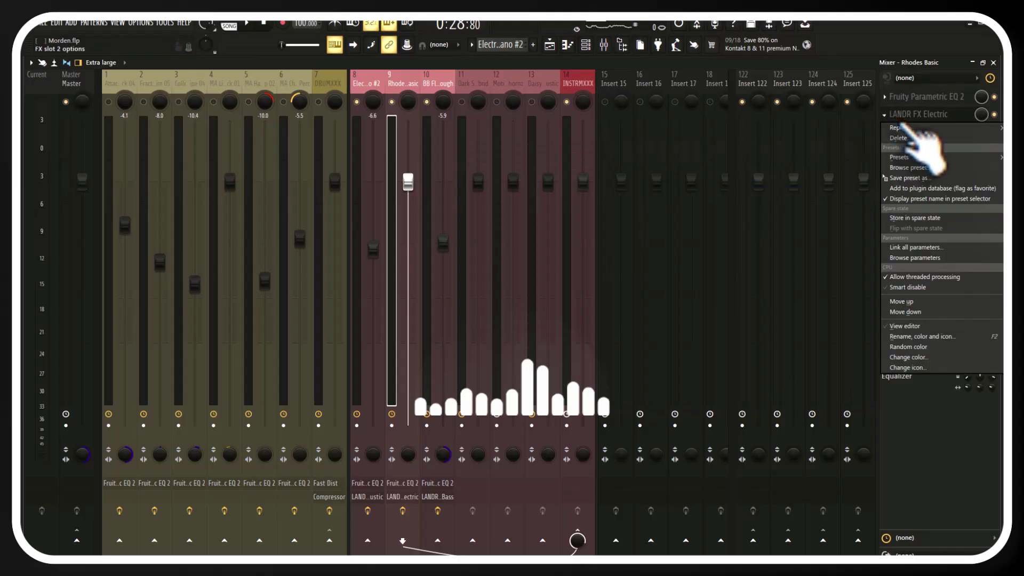
pyautogui.moveTo(905, 128)
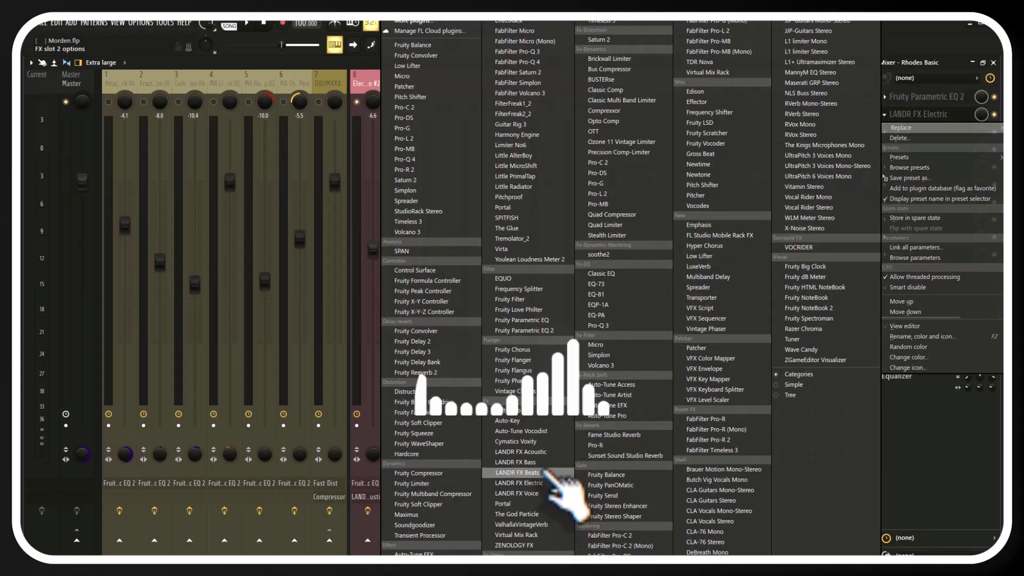
pyautogui.click(549, 452)
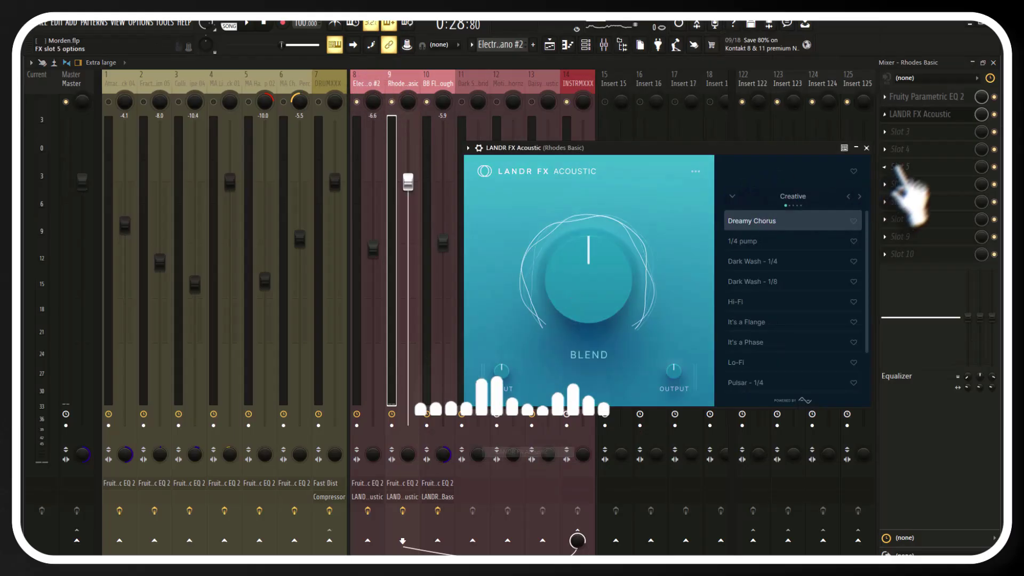
pyautogui.click(866, 148)
# Step: Replace LANDR FX Acoustic on the Electric Piano #2 track with LANDR FX Electric and audition it
pyautogui.click(362, 142)
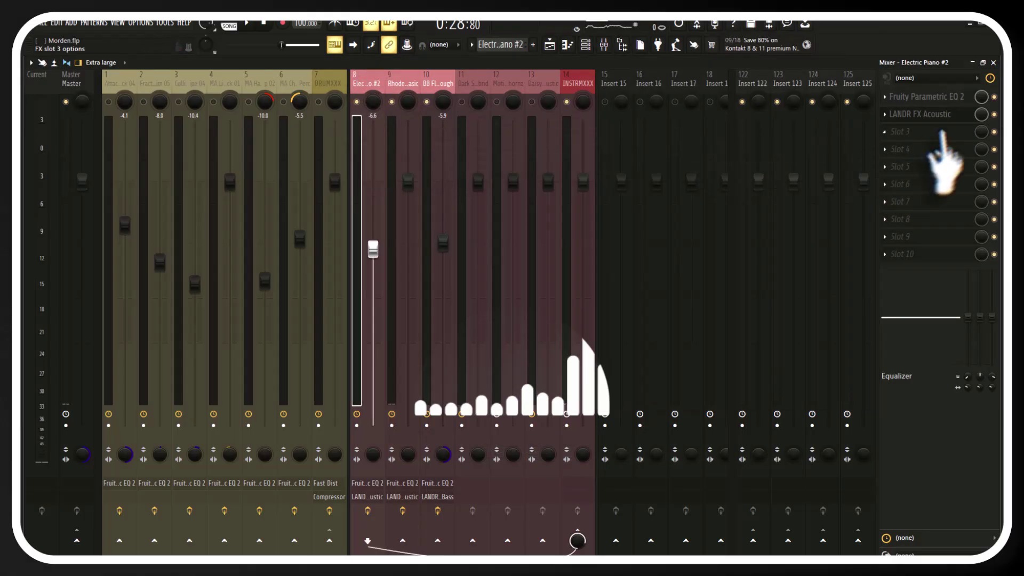
pyautogui.rightClick(920, 115)
pyautogui.moveTo(917, 128)
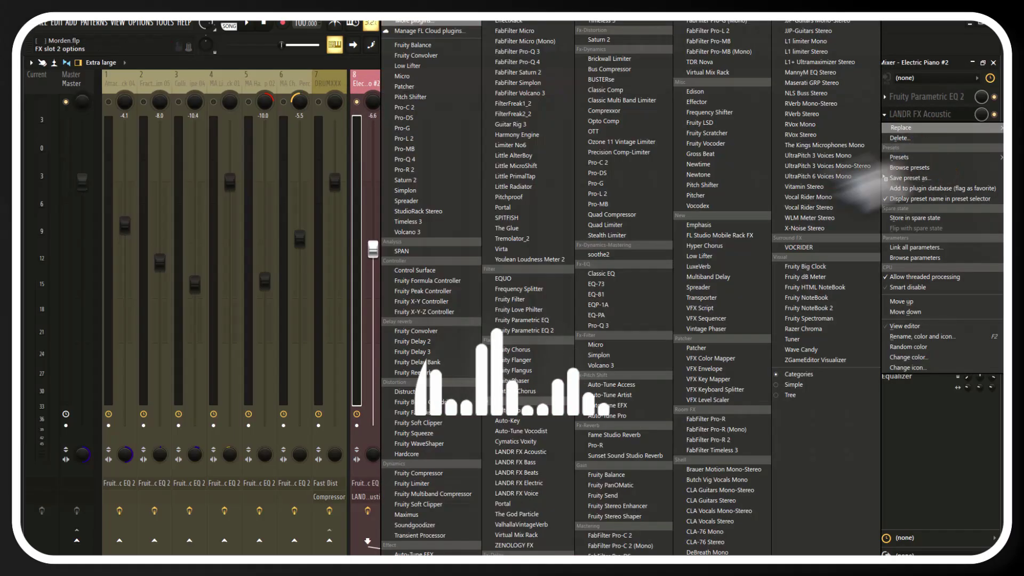
pyautogui.click(533, 483)
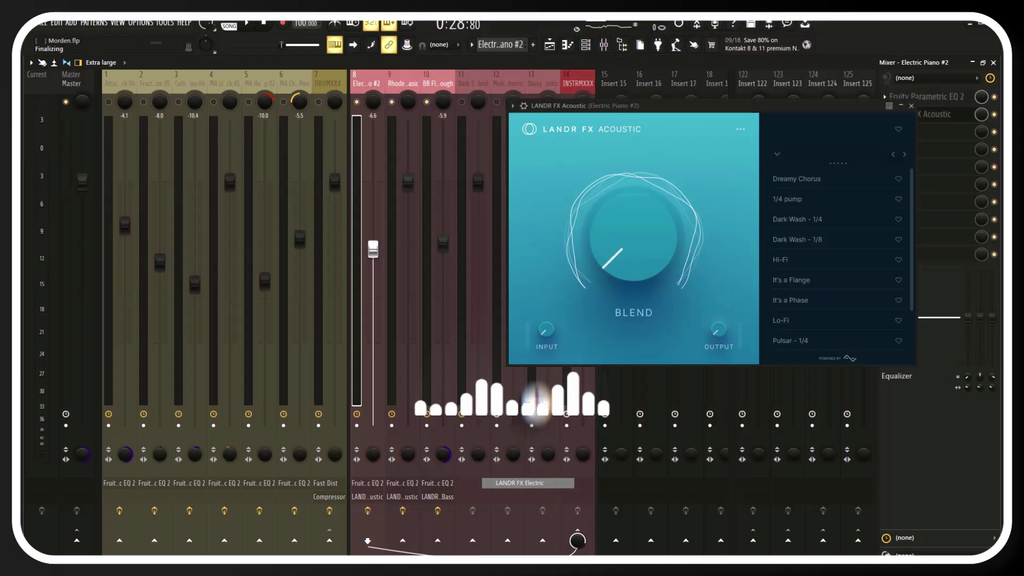
pyautogui.press('space')
pyautogui.moveTo(635, 237)
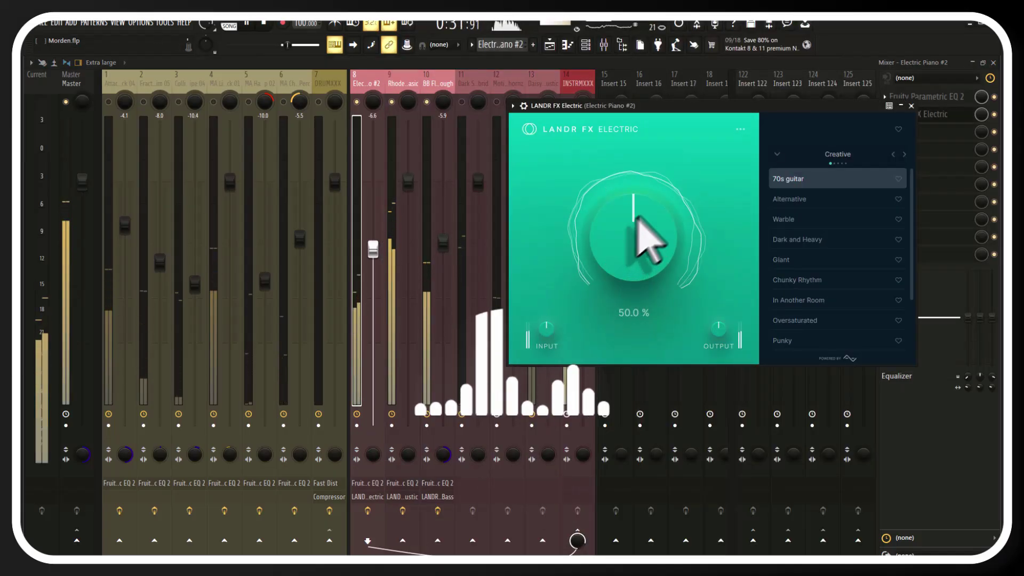
pyautogui.click(911, 105)
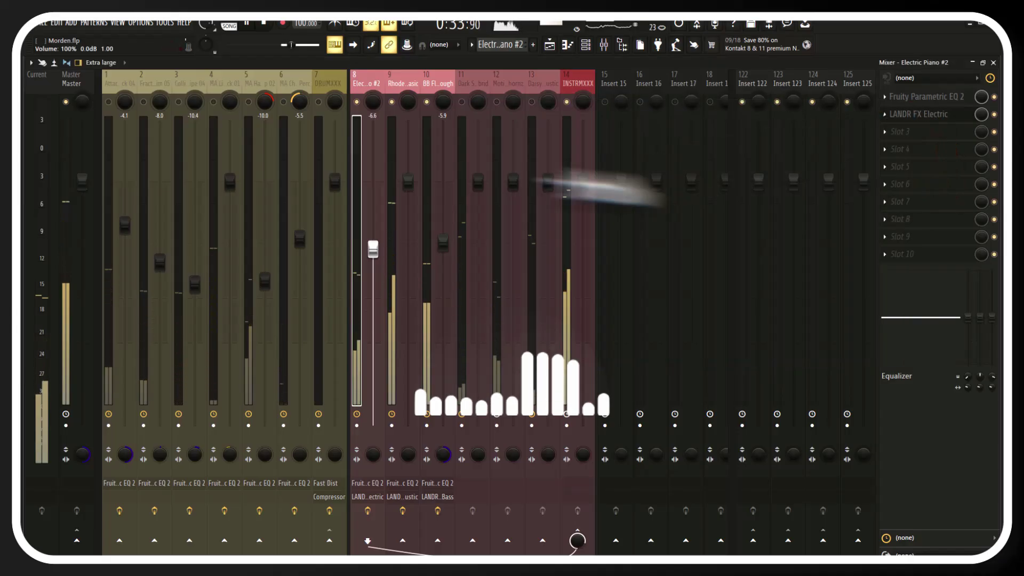
pyautogui.press('space')
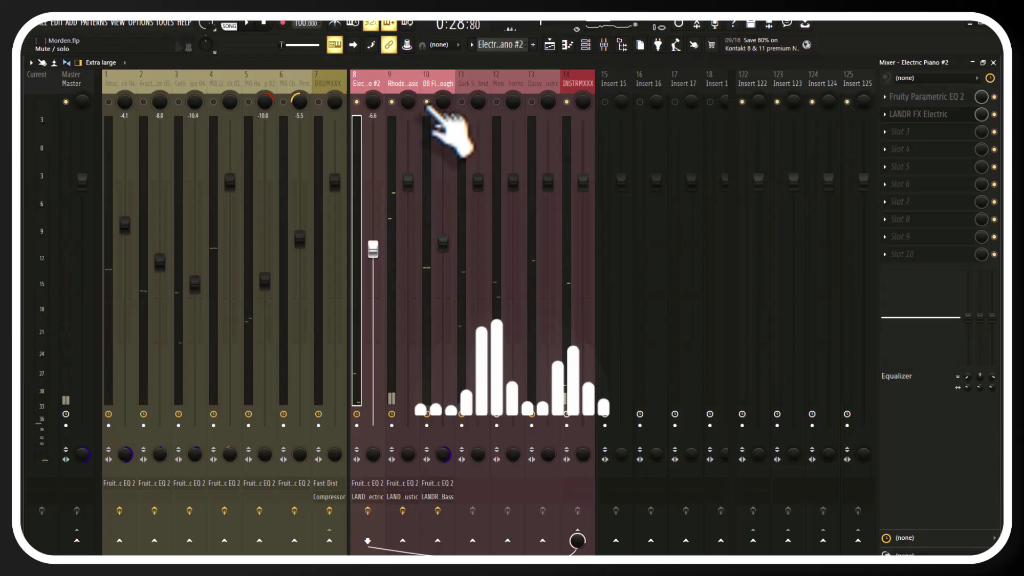
# Step: Solo the Electric Piano #2 track and audition the Alternative preset in LANDR FX Electric
pyautogui.press('space')
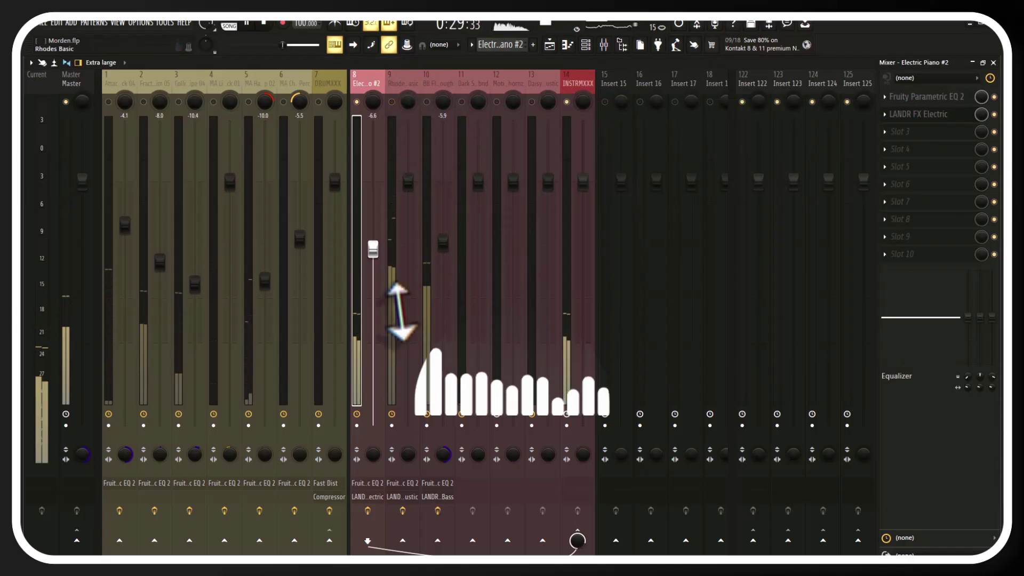
pyautogui.click(930, 114)
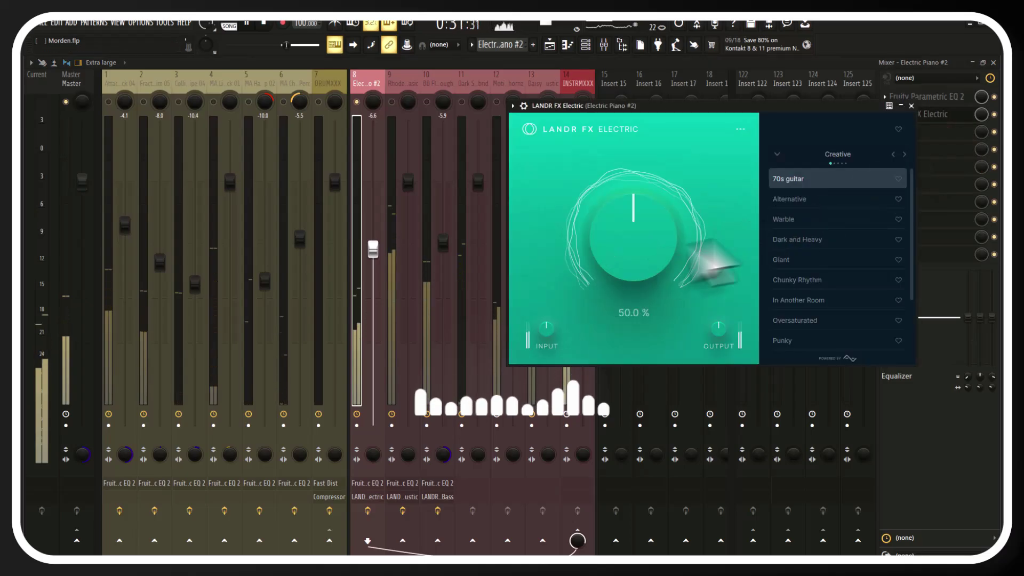
pyautogui.click(811, 199)
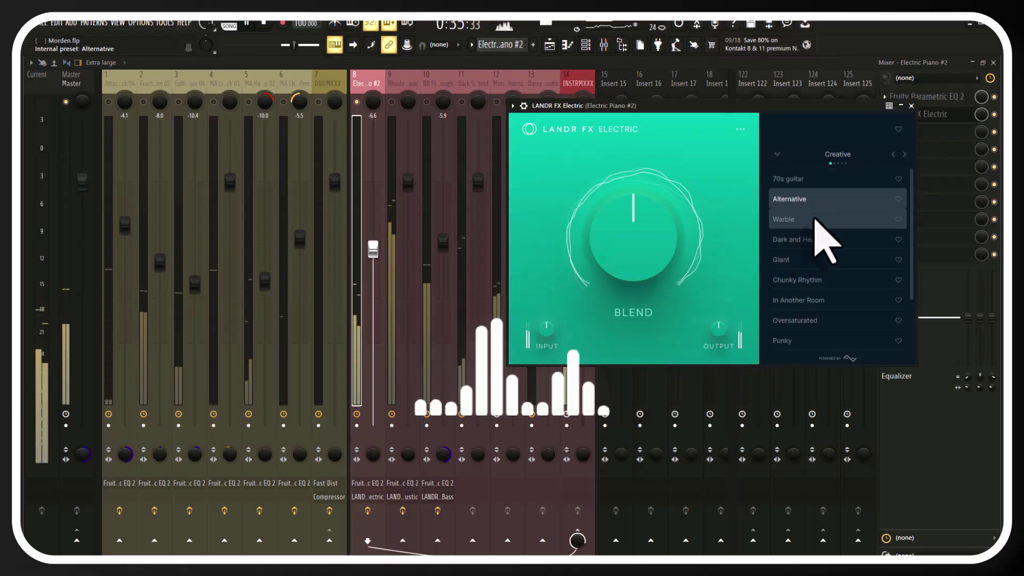
# Step: Audition the Creative presets from Warble through Sad Guitar in LANDR FX Electric on the soloed Electric Piano #2 track
pyautogui.click(814, 221)
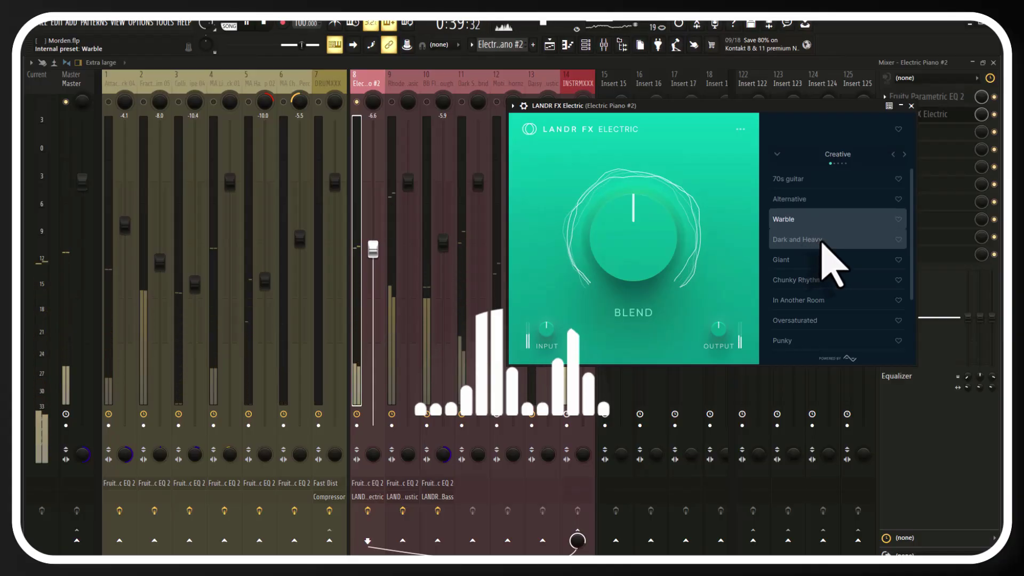
pyautogui.click(821, 241)
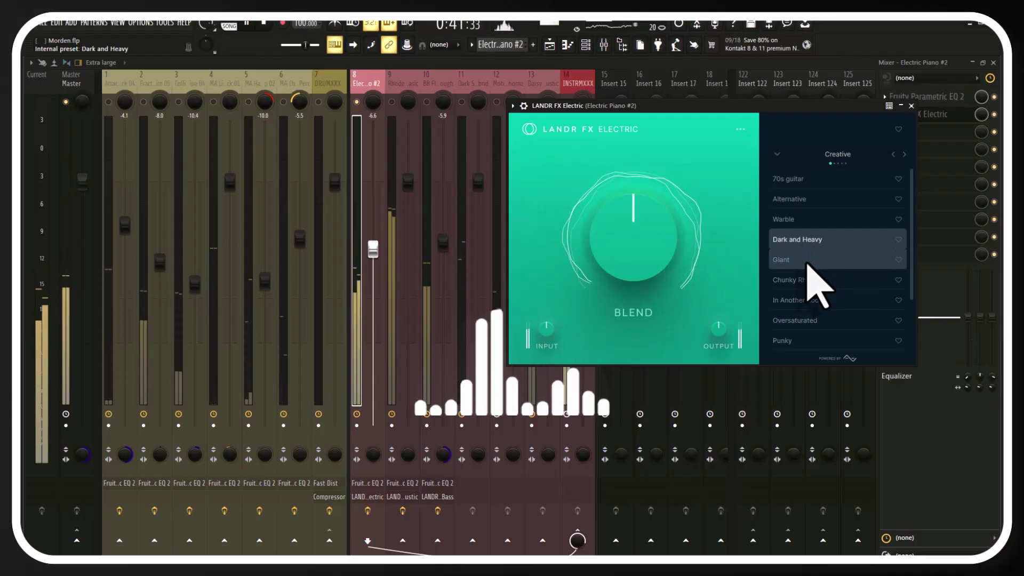
pyautogui.click(808, 261)
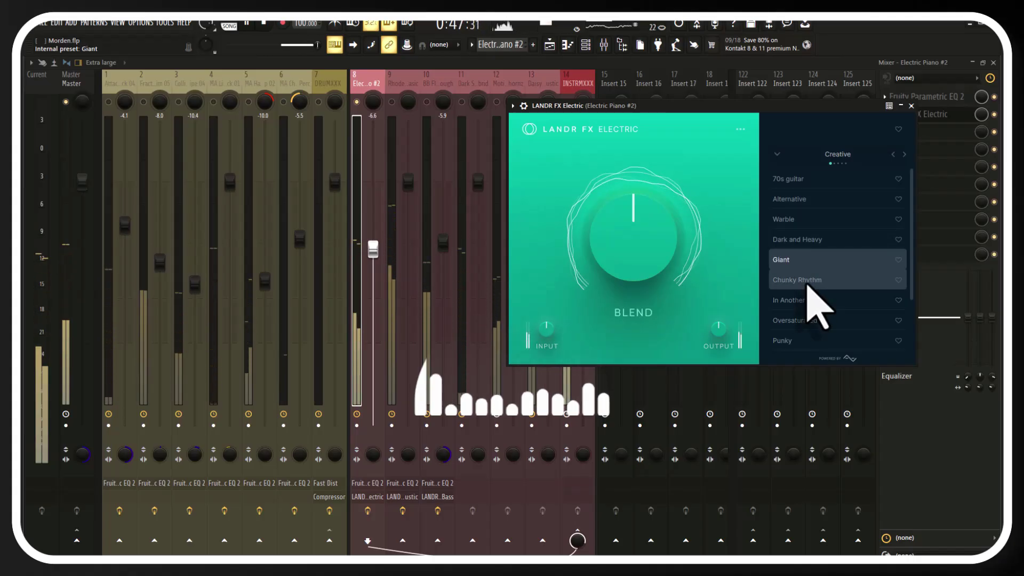
pyautogui.click(808, 281)
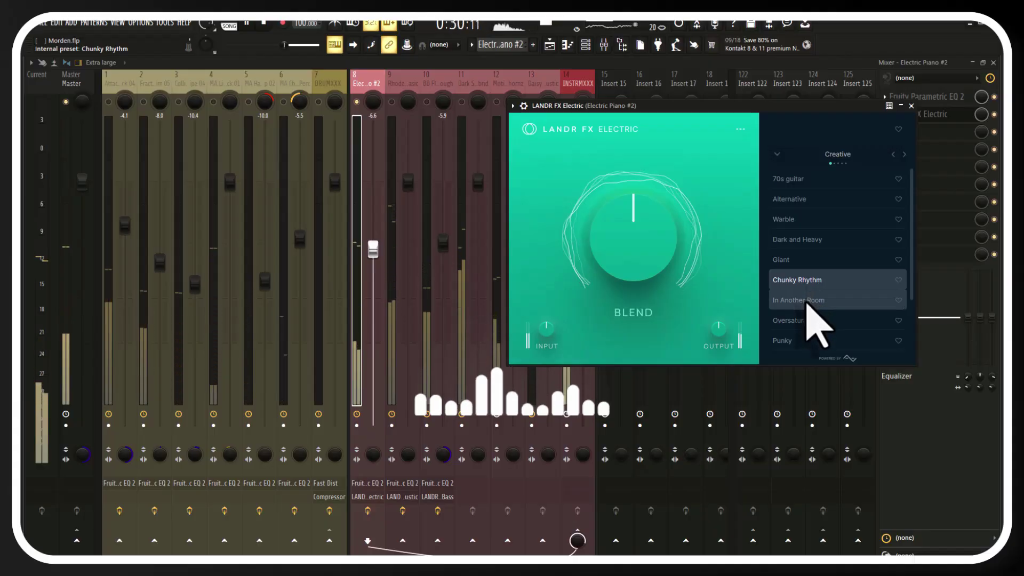
pyautogui.click(807, 300)
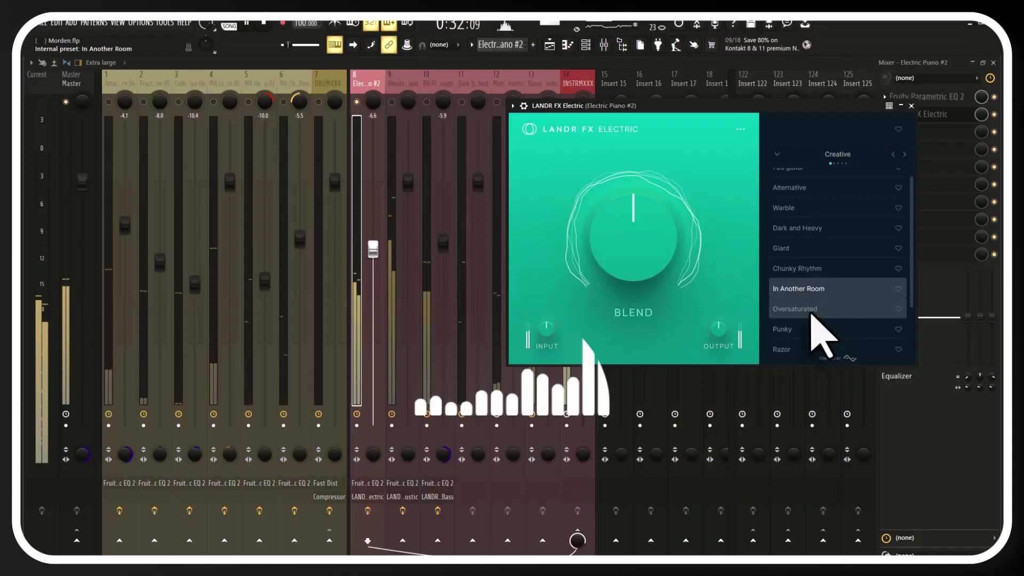
pyautogui.click(810, 312)
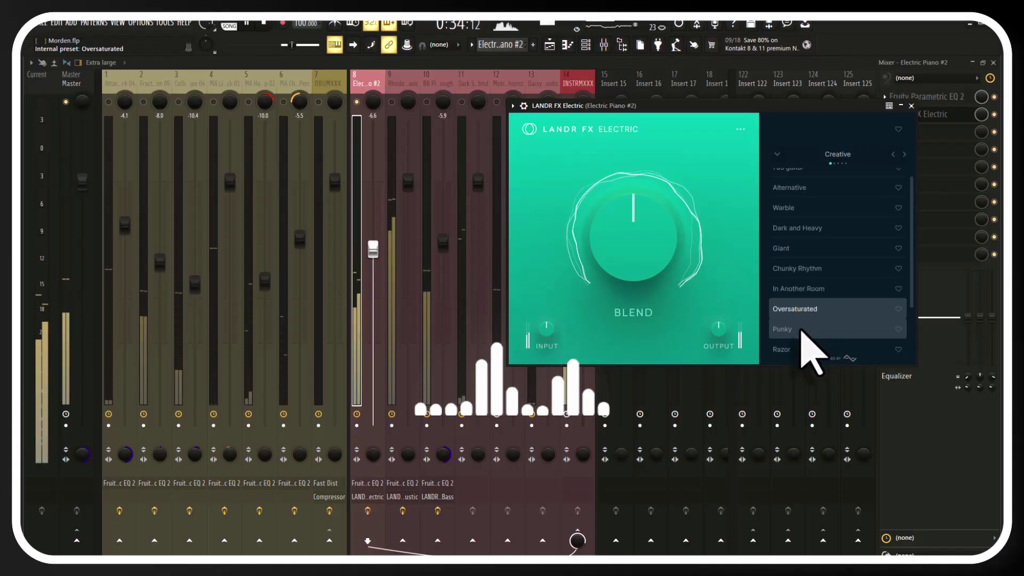
pyautogui.click(801, 330)
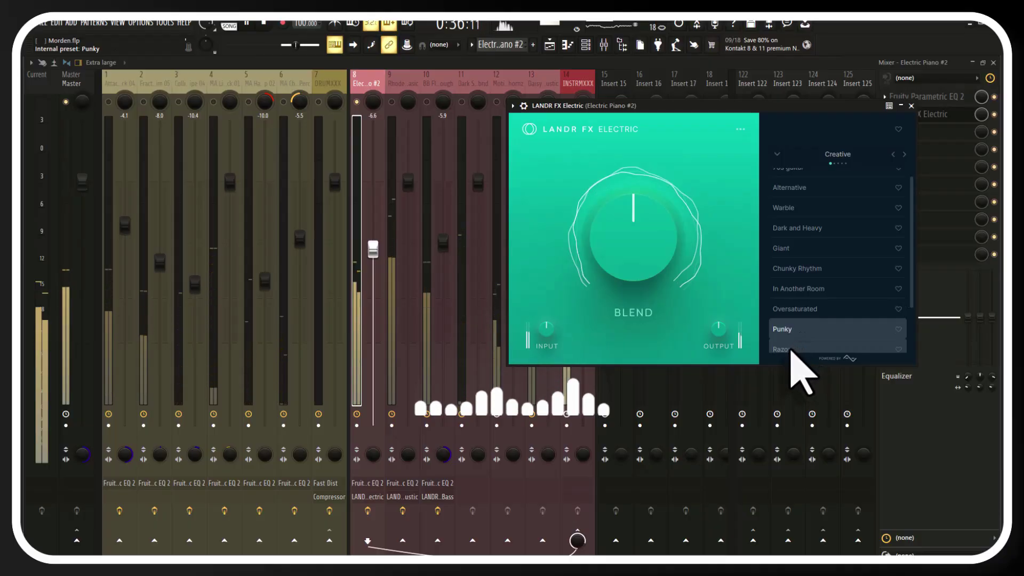
pyautogui.click(793, 350)
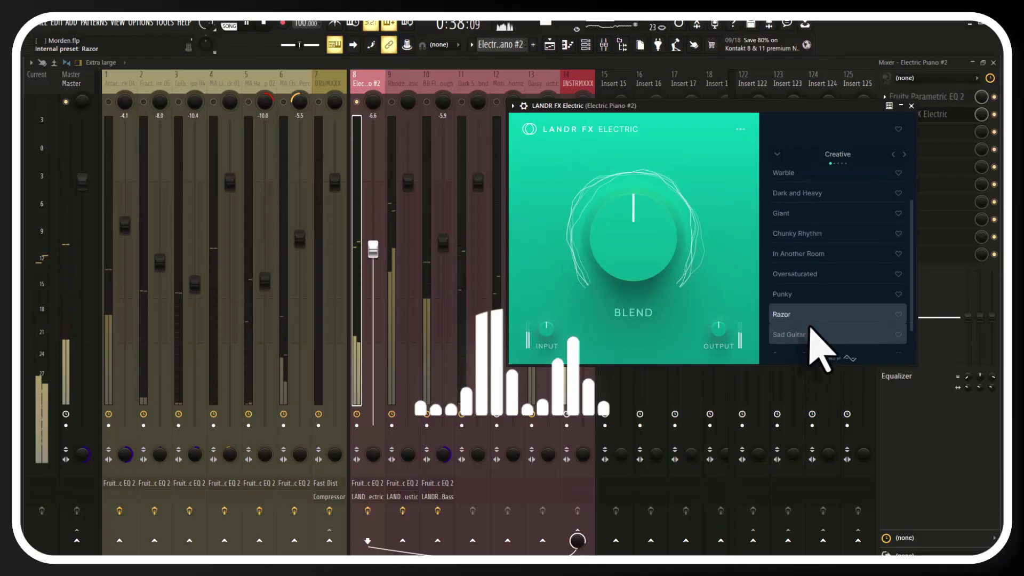
pyautogui.click(802, 334)
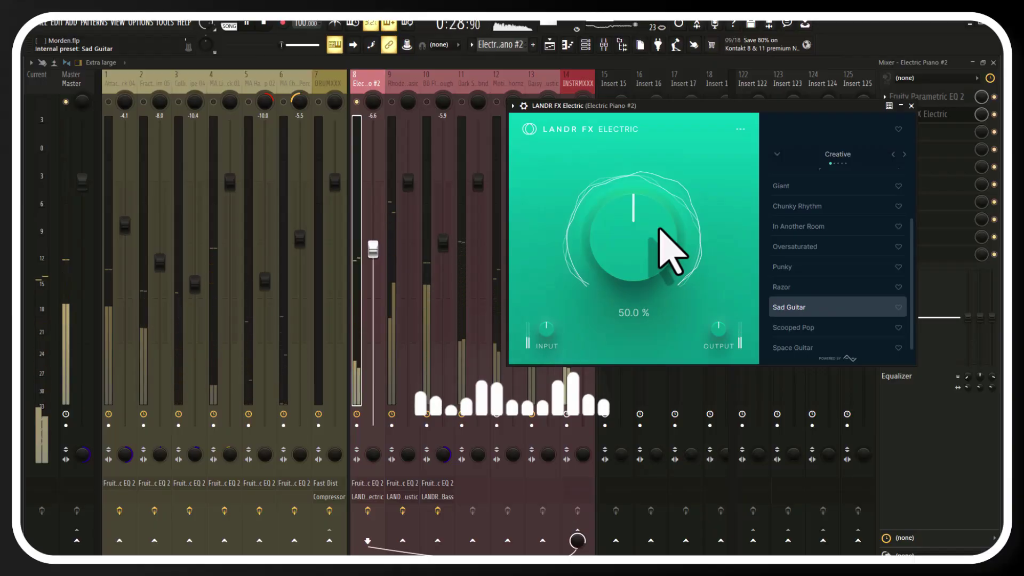
# Step: Apply the Space Guitar preset in Electric Piano #2's LANDR FX Electric and close the effect window
pyautogui.click(809, 346)
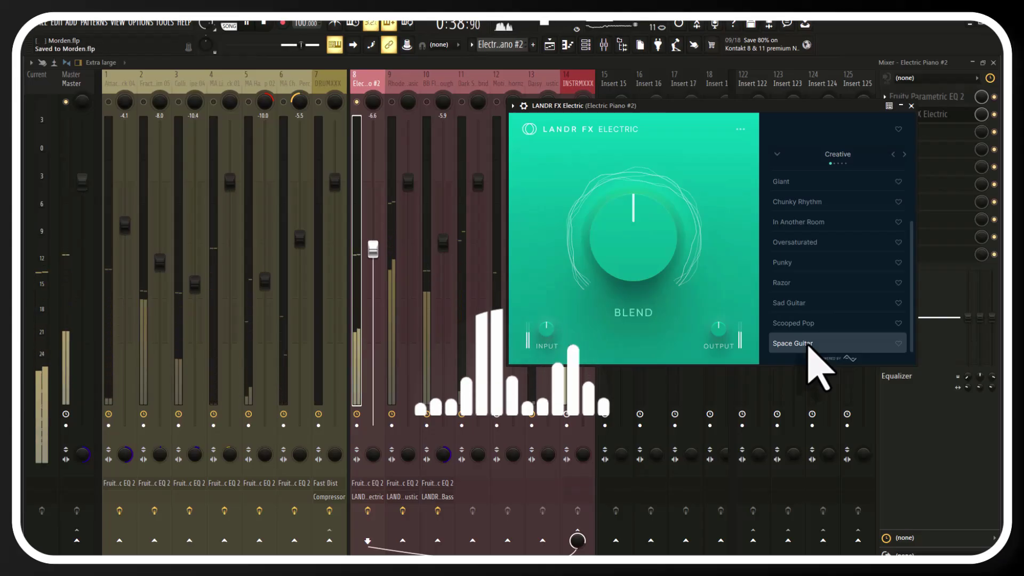
pyautogui.moveTo(636, 238)
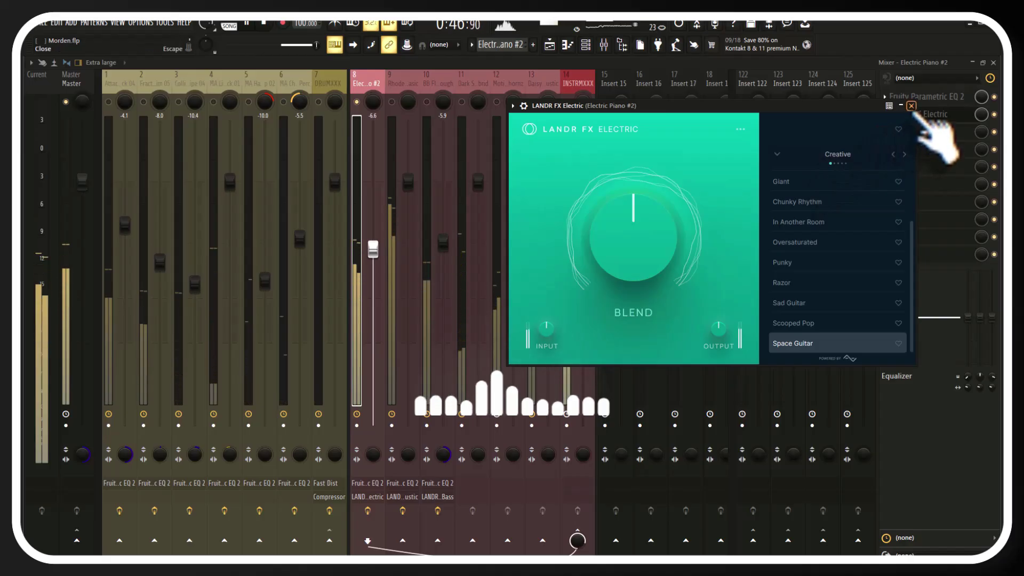
pyautogui.click(911, 106)
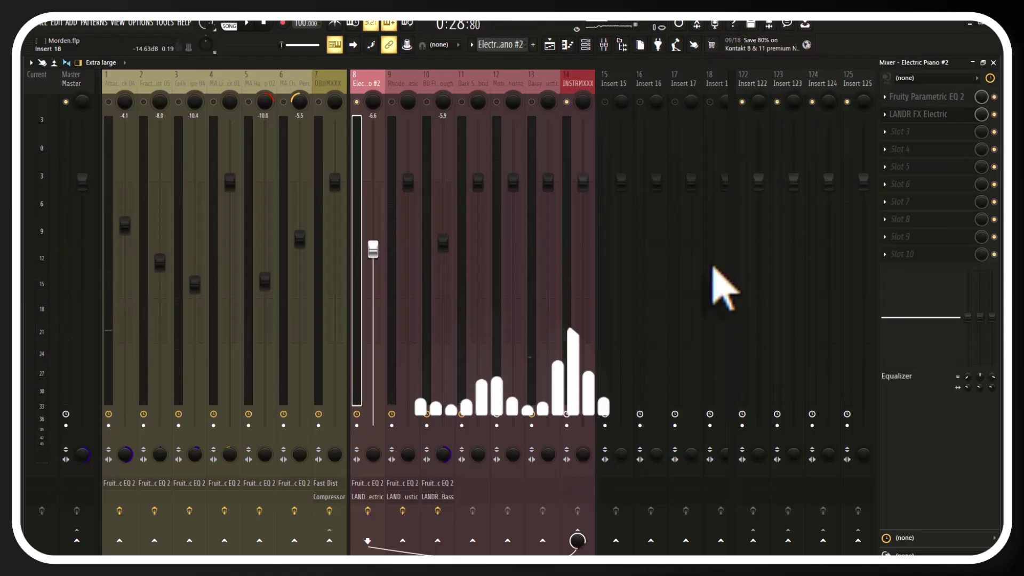
# Step: Play Electric Piano #2 together with Rhodes Basic and raise Electric Piano #2's mixer level to about -6.3 dB
pyautogui.press('space')
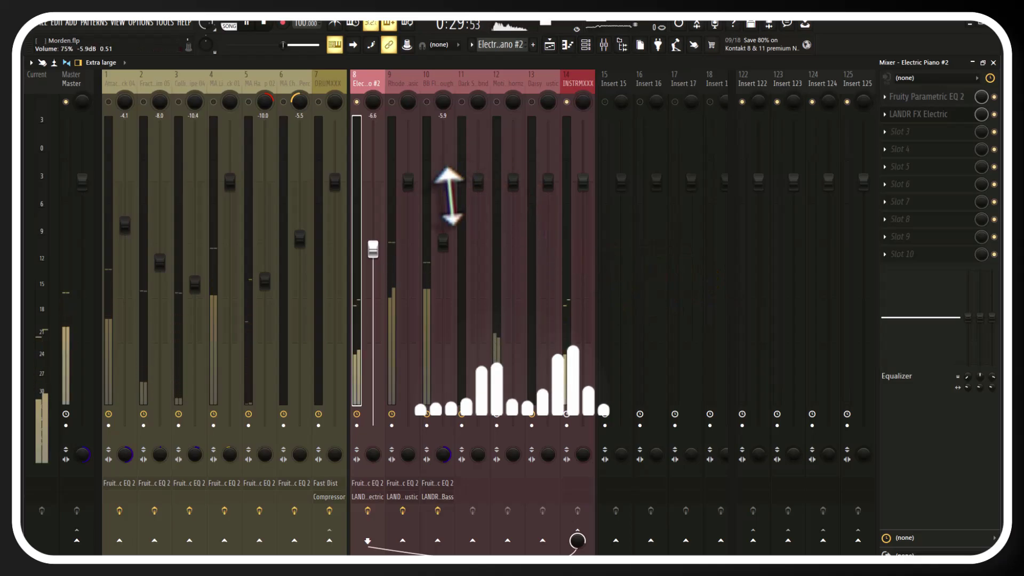
pyautogui.click(394, 153)
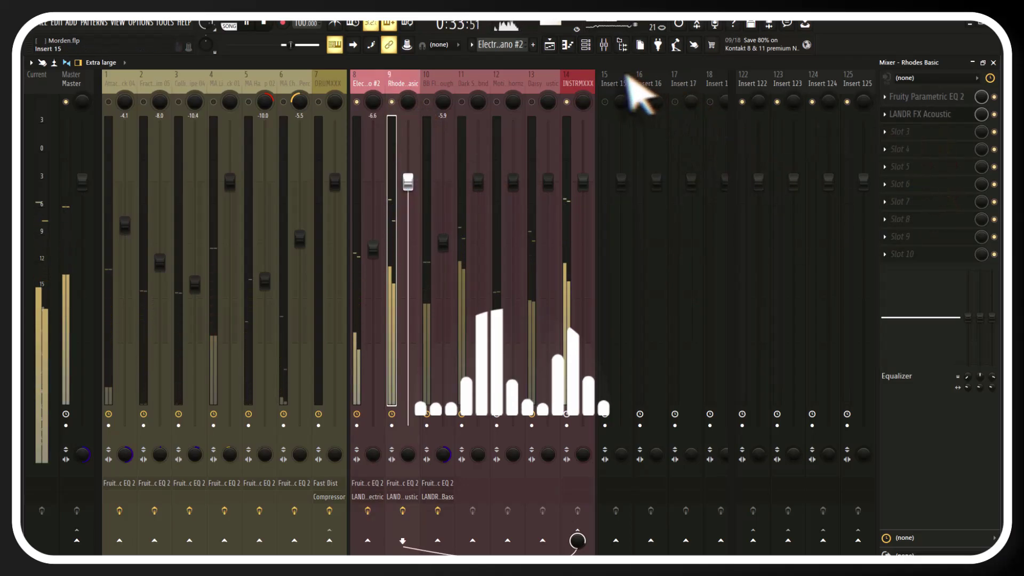
pyautogui.click(372, 251)
pyautogui.moveTo(373, 249); pyautogui.dragTo(373, 246)
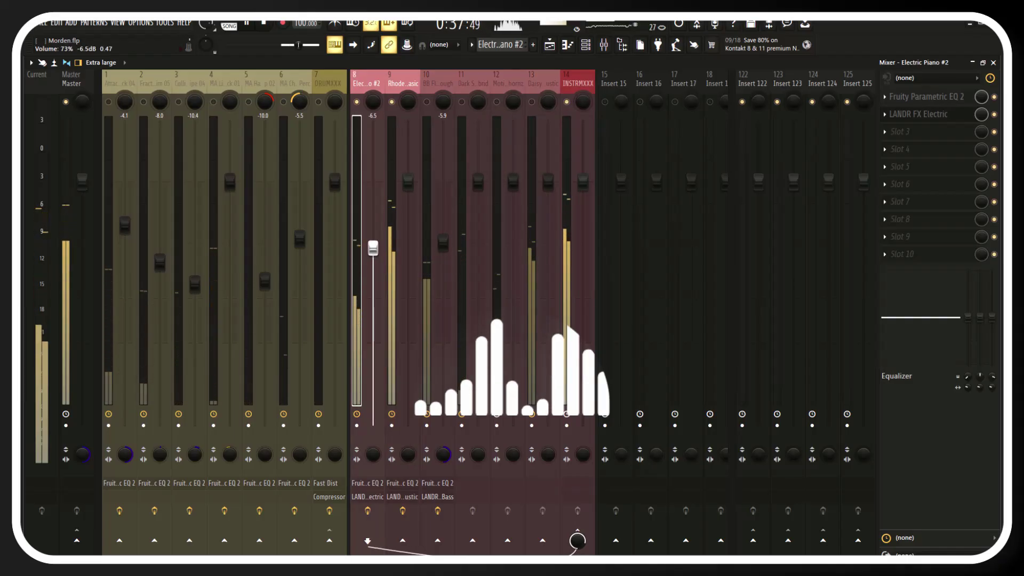
# Step: Inspect the Electric Piano #2 pattern's notes and velocities in the piano roll, then return to the channel rack
pyautogui.press('F6')
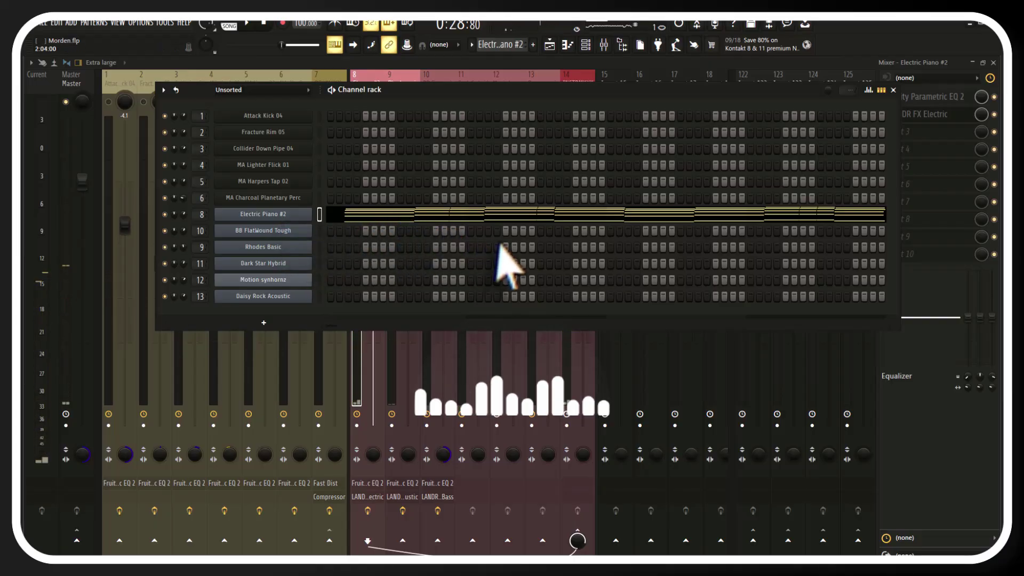
pyautogui.click(501, 214)
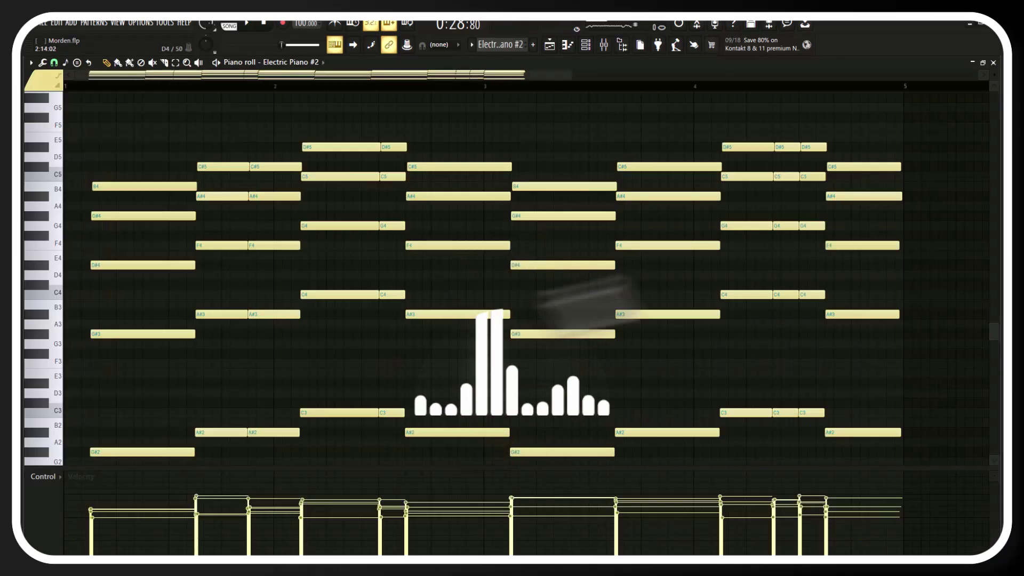
pyautogui.click(586, 45)
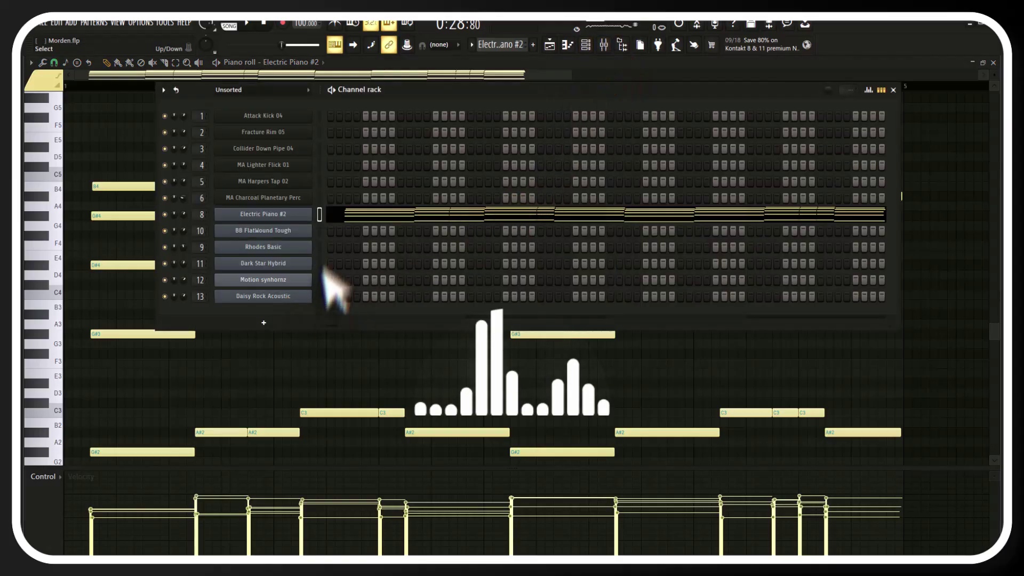
# Step: Scale down the velocities of all the Rhodes Basic pattern's notes in the piano roll
pyautogui.press('KP_Add')
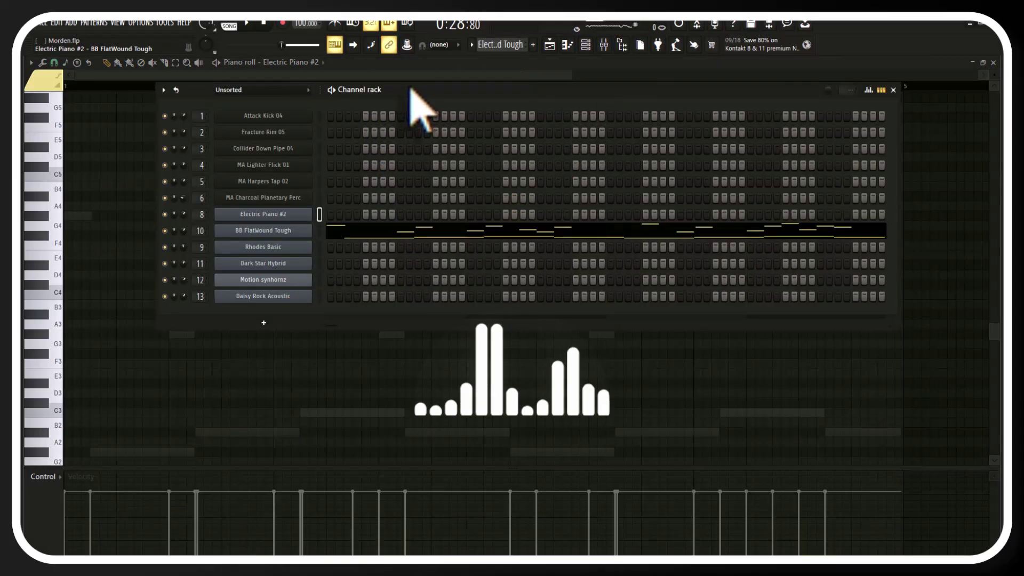
pyautogui.press('KP_Add')
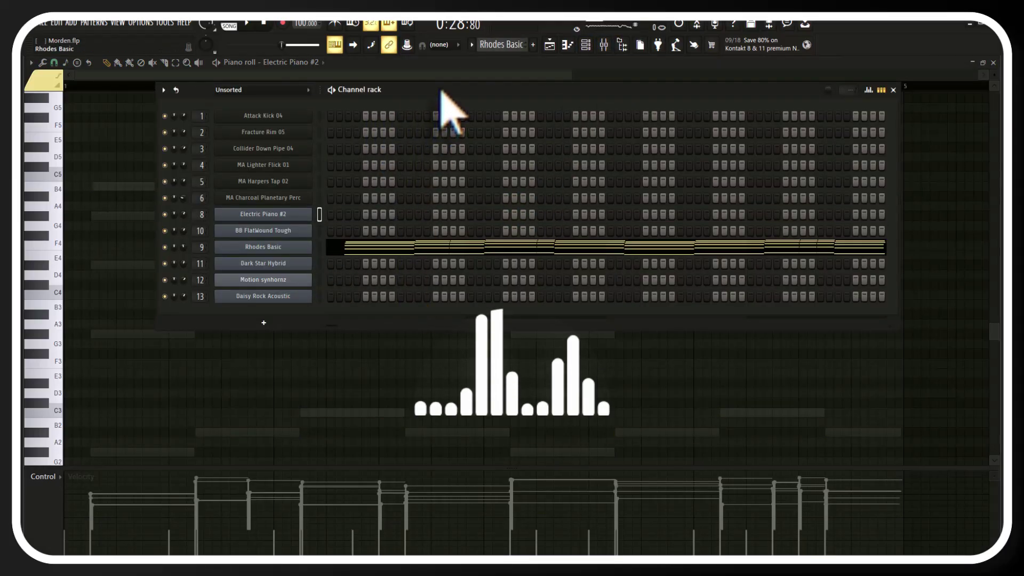
pyautogui.press('F7')
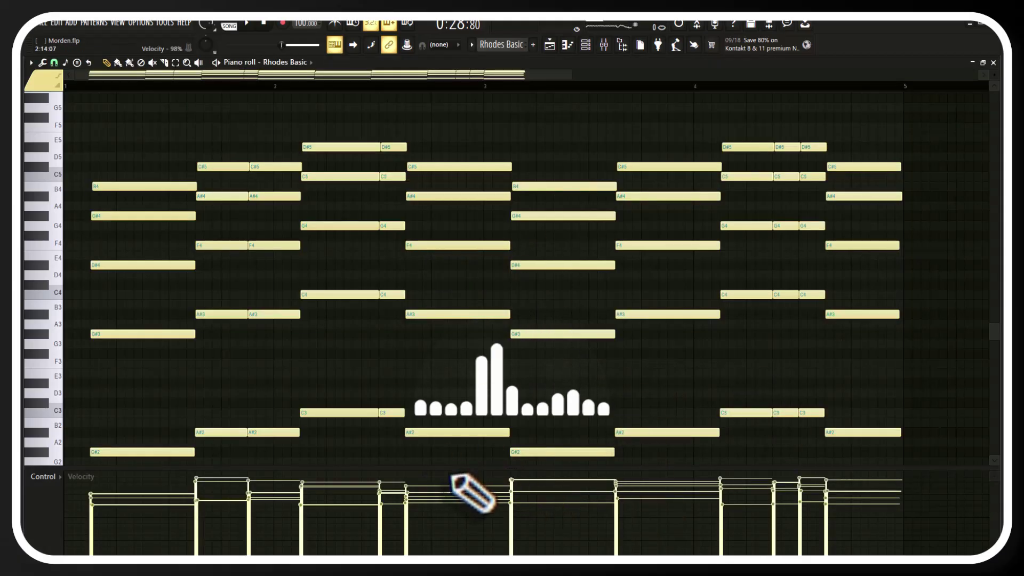
pyautogui.hotkey('alt', 'x')
pyautogui.click(540, 361)
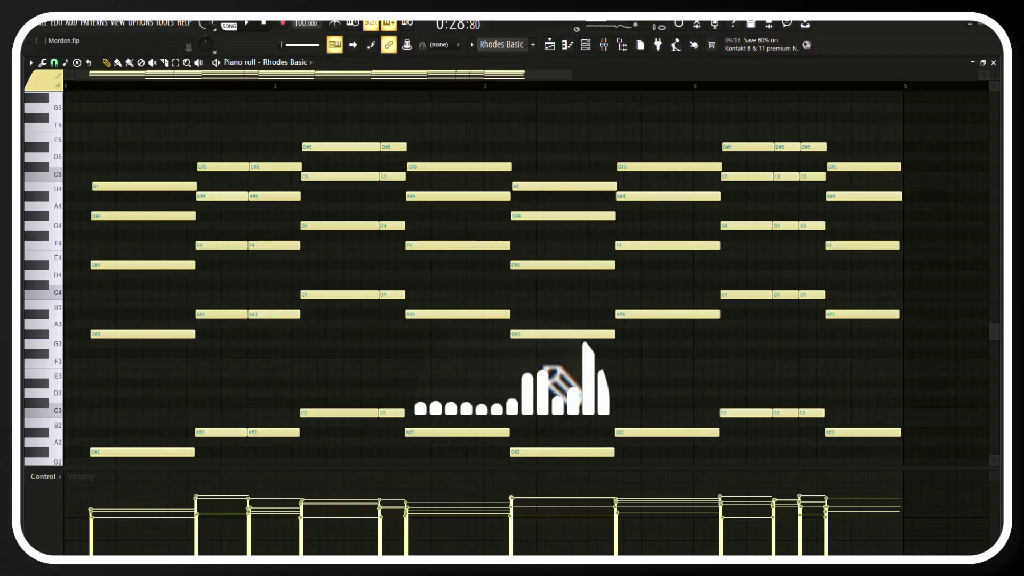
# Step: Play the song and solo the Rhodes Basic track in the mixer
pyautogui.press('space')
pyautogui.click(604, 45)
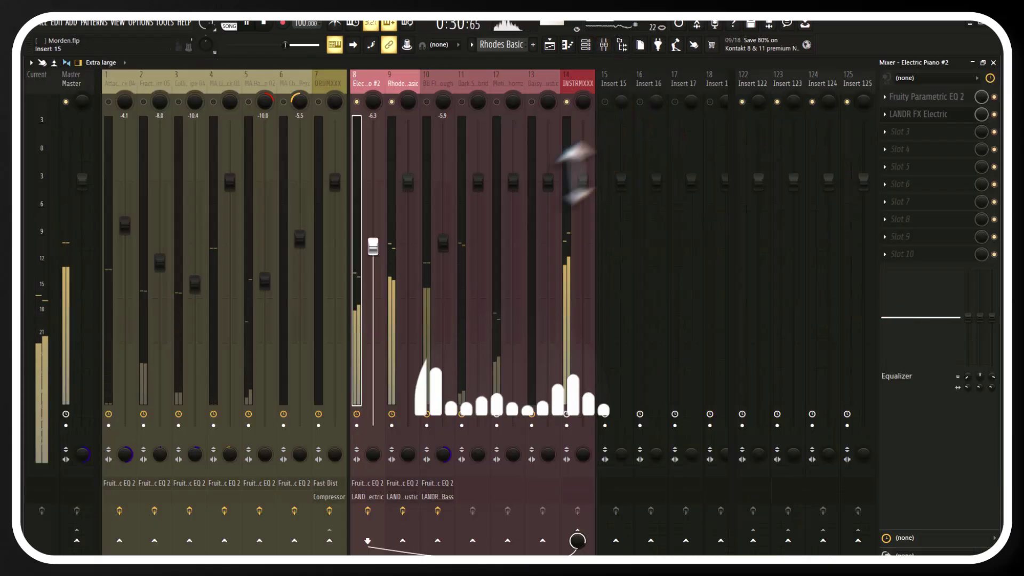
pyautogui.click(401, 176)
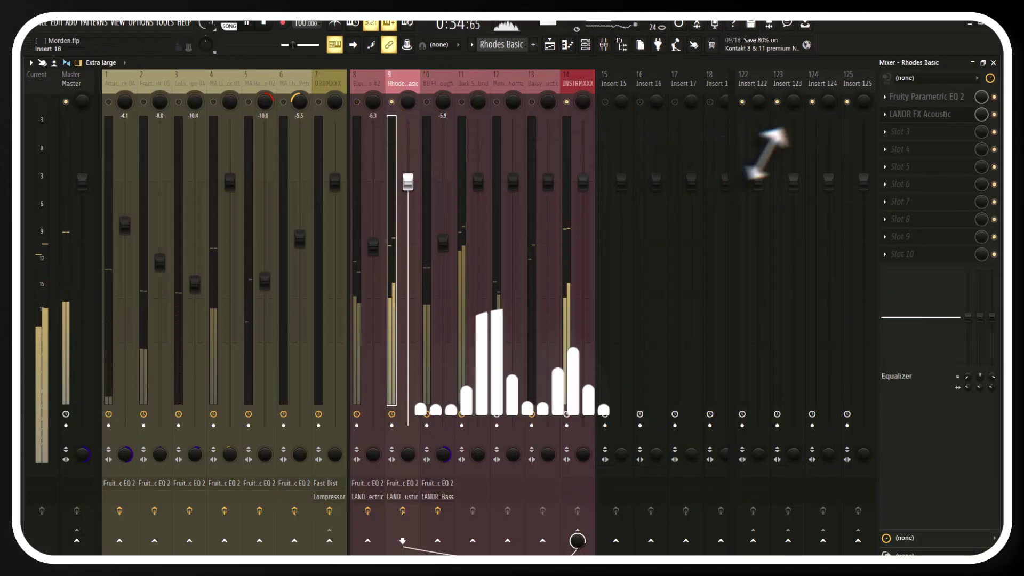
# Step: Set Rhodes Basic's LANDR FX Acoustic preset to Dark Wash - 1/4 after trying 1/4 pump, and audition it with Electric Piano #2
pyautogui.click(922, 114)
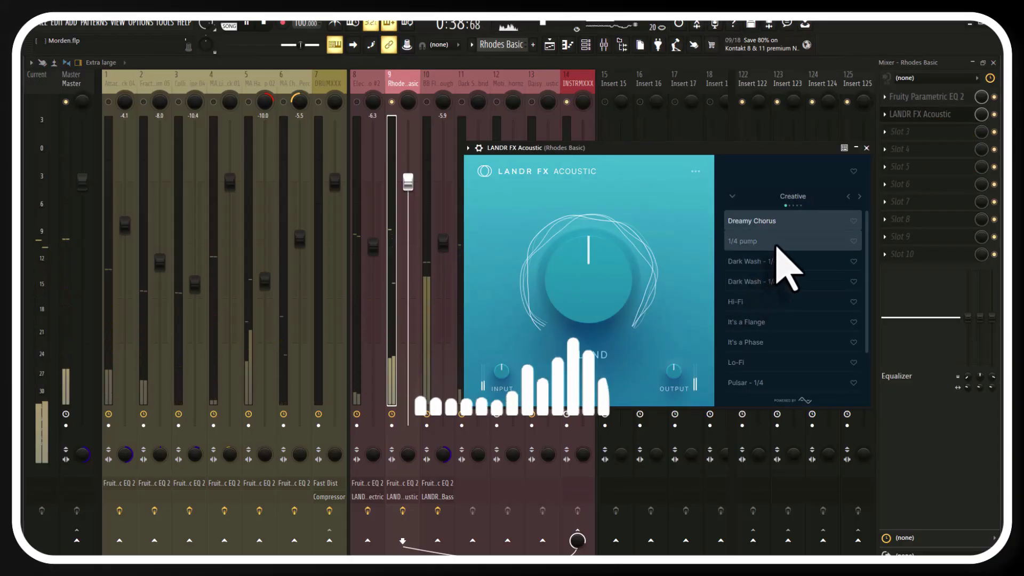
pyautogui.click(775, 243)
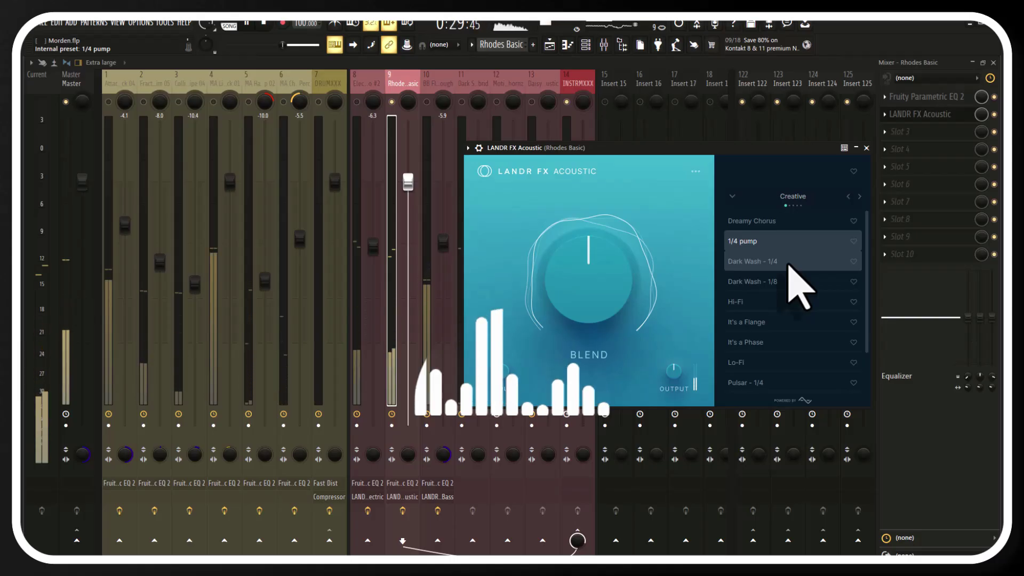
pyautogui.click(788, 262)
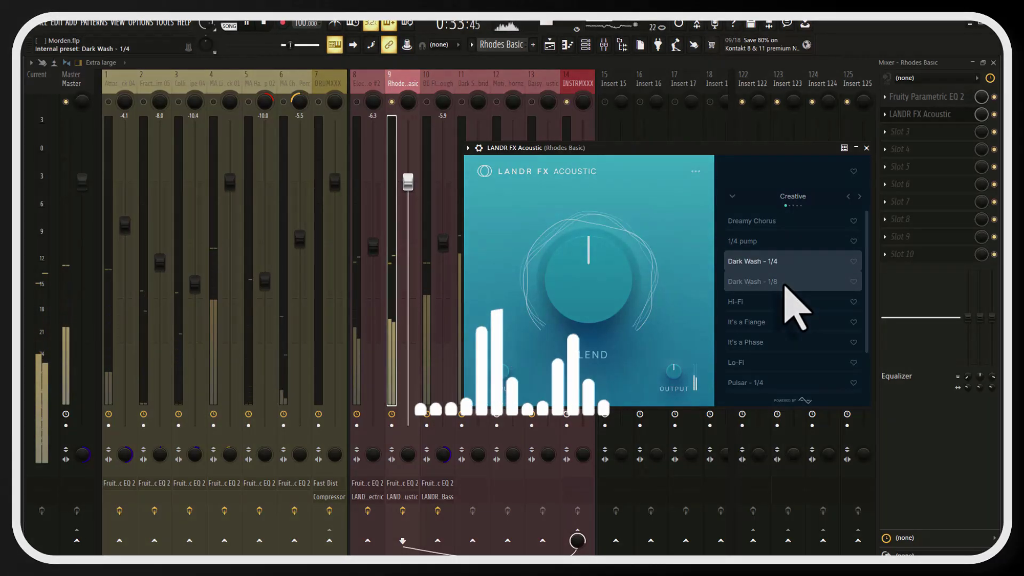
pyautogui.click(357, 101)
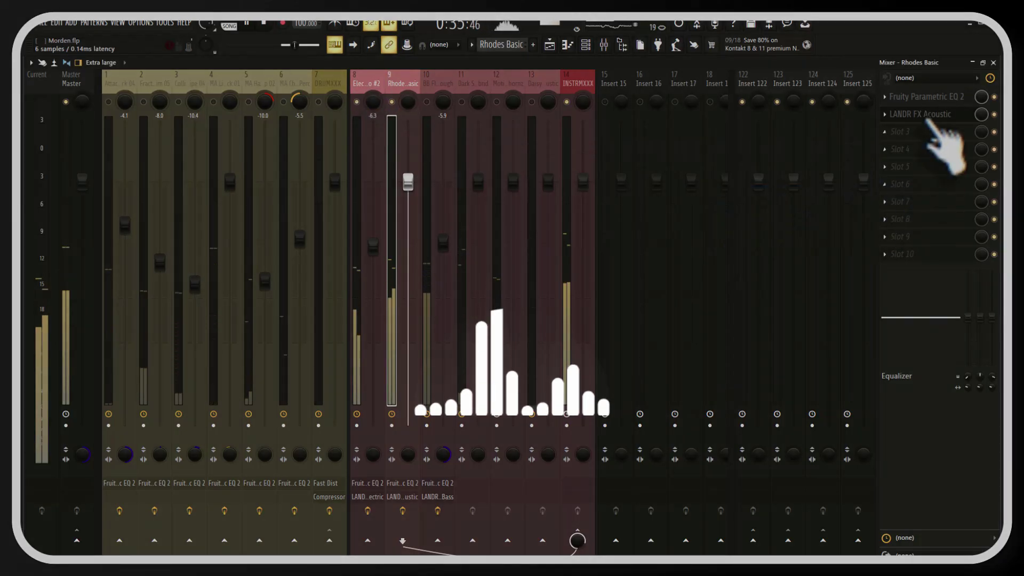